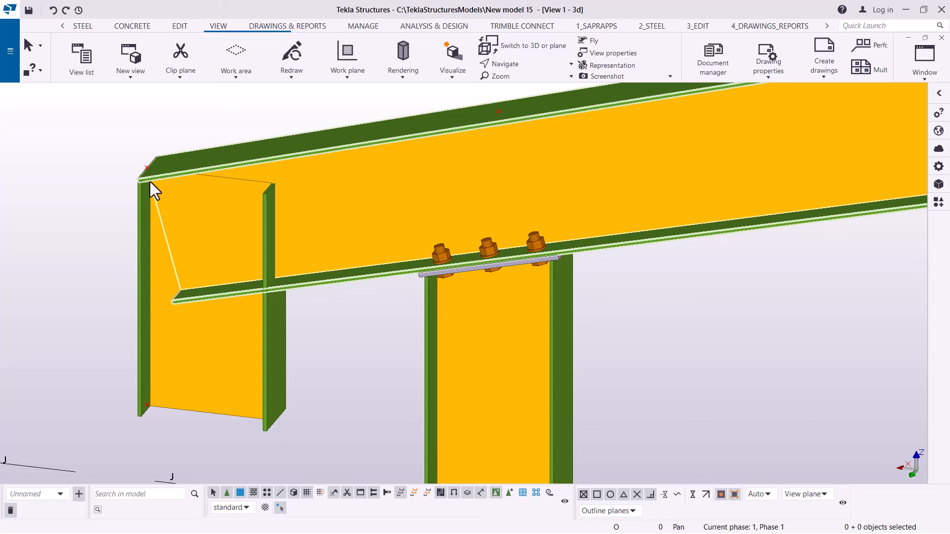
Place points where both edges of the end column's inner flange cross the sloped beam's lower flange.
scroll(242, 249, "up", 4)
scroll(270, 238, "up", 1)
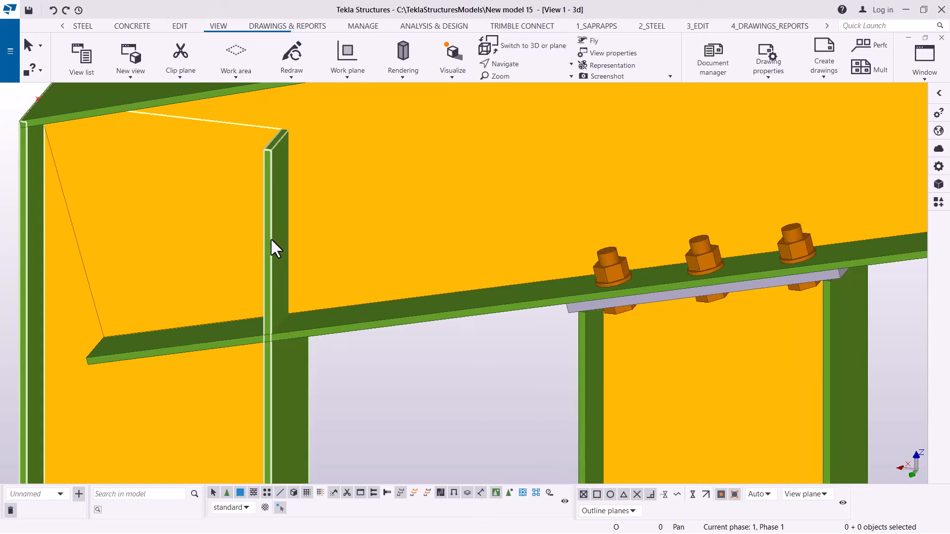
left_click(180, 28)
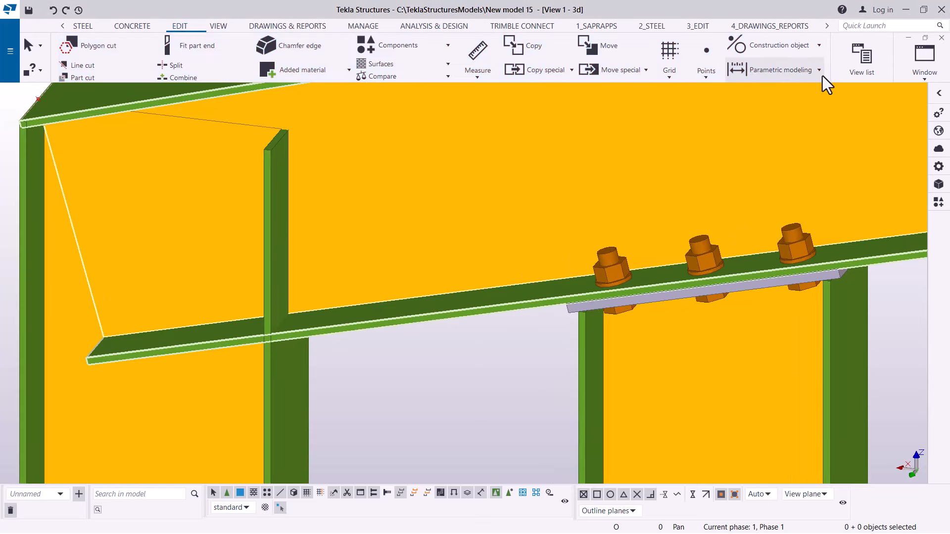
left_click(711, 77)
left_click(711, 319)
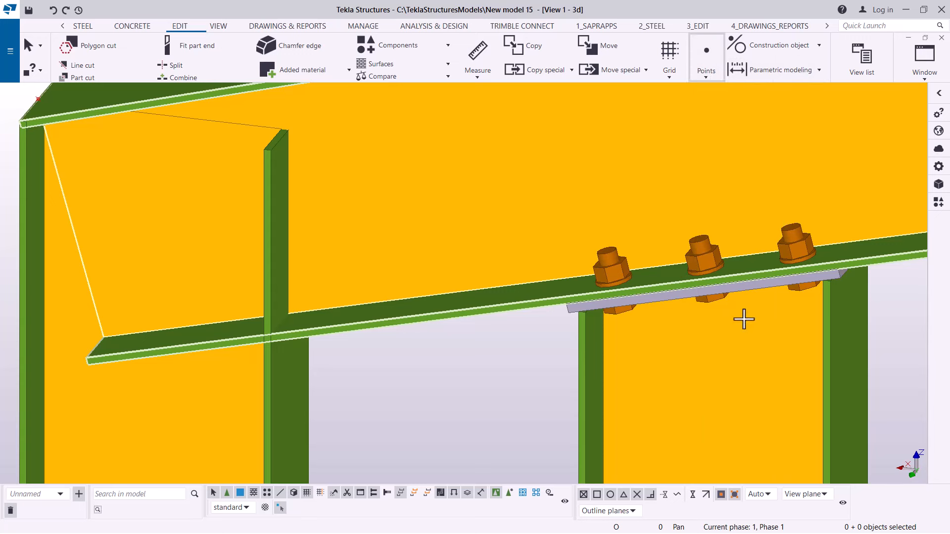
scroll(263, 351, "up", 1)
scroll(258, 350, "up", 3)
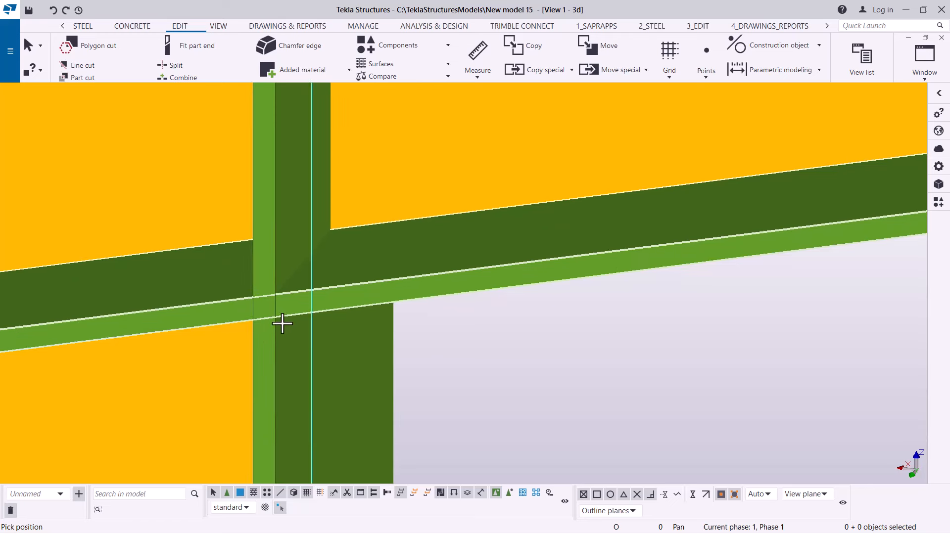
left_click(276, 318)
scroll(272, 314, "up", 1)
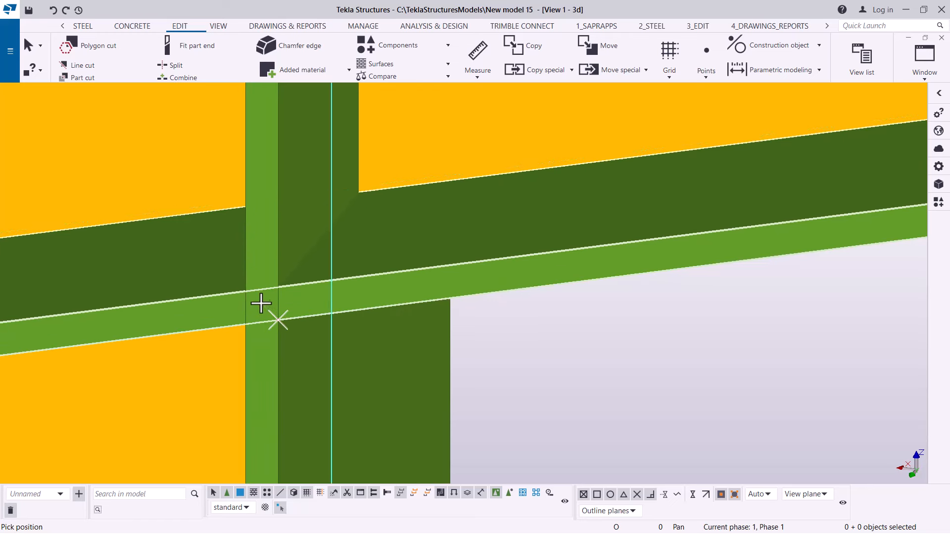
left_click(247, 294)
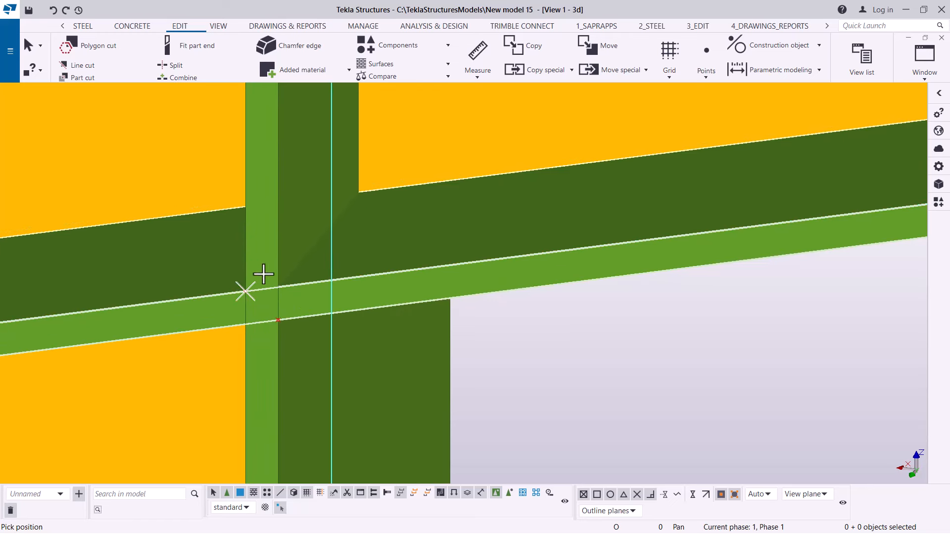
Place a point at the outer top corner where the end column meets the sloped beam's upper flange.
scroll(299, 382, "down", 4)
scroll(321, 379, "down", 2)
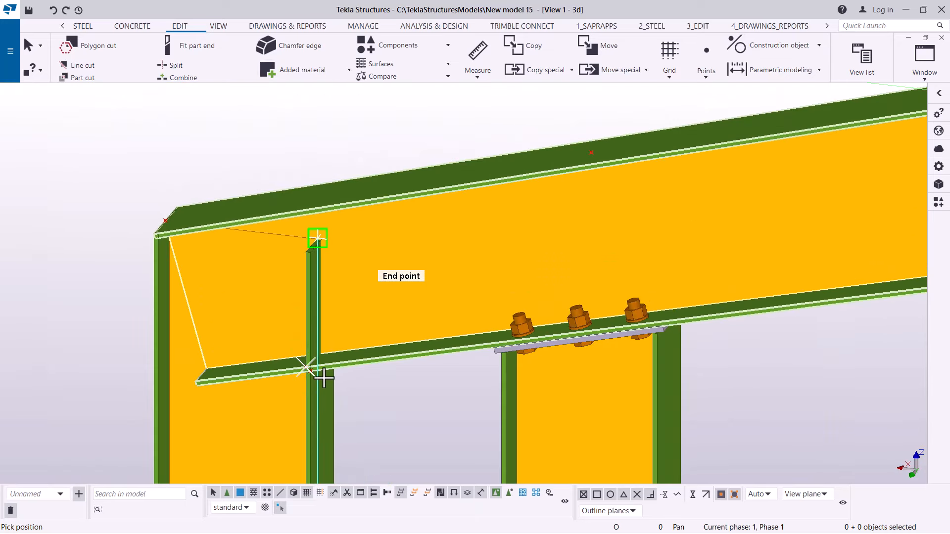
scroll(178, 257, "up", 5)
scroll(172, 254, "up", 4)
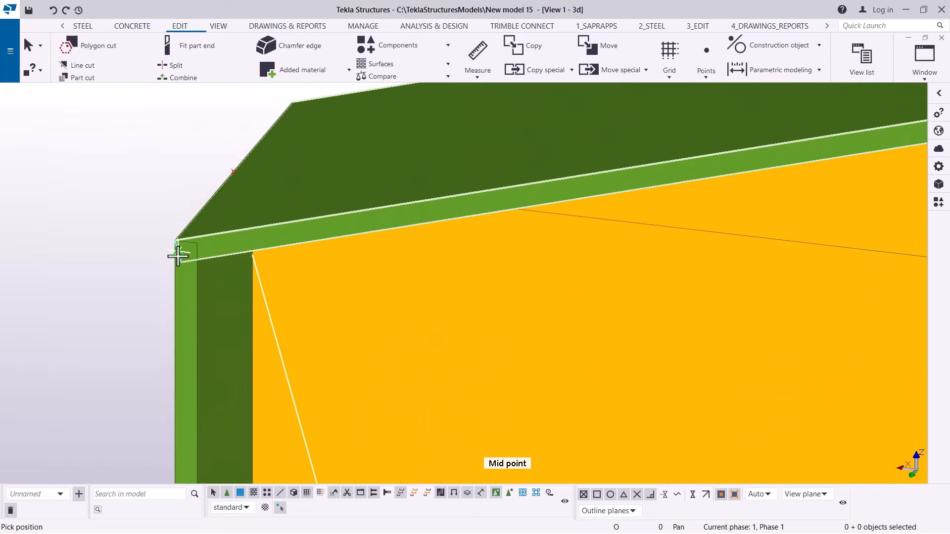
left_click(166, 215)
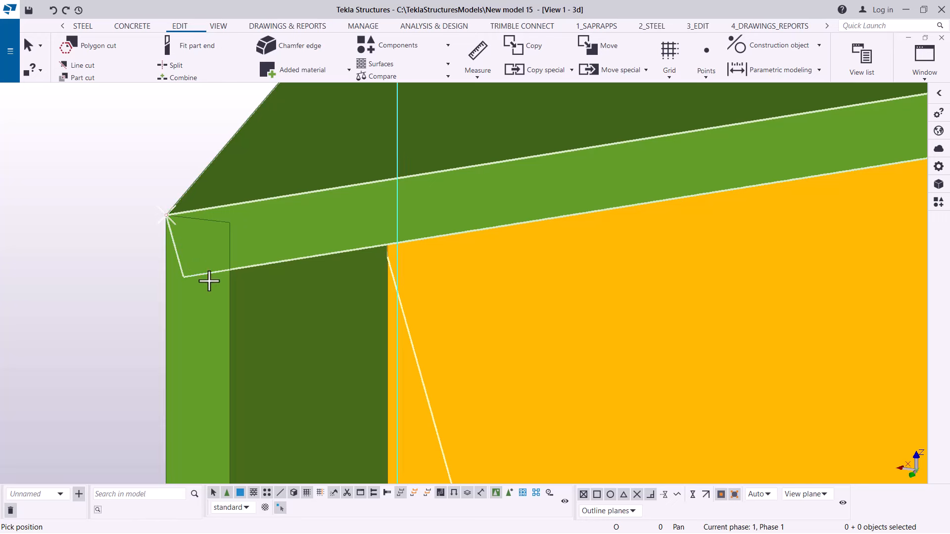
right_click(149, 179)
left_click(172, 186)
scroll(149, 178, "down", 4)
scroll(150, 176, "down", 5)
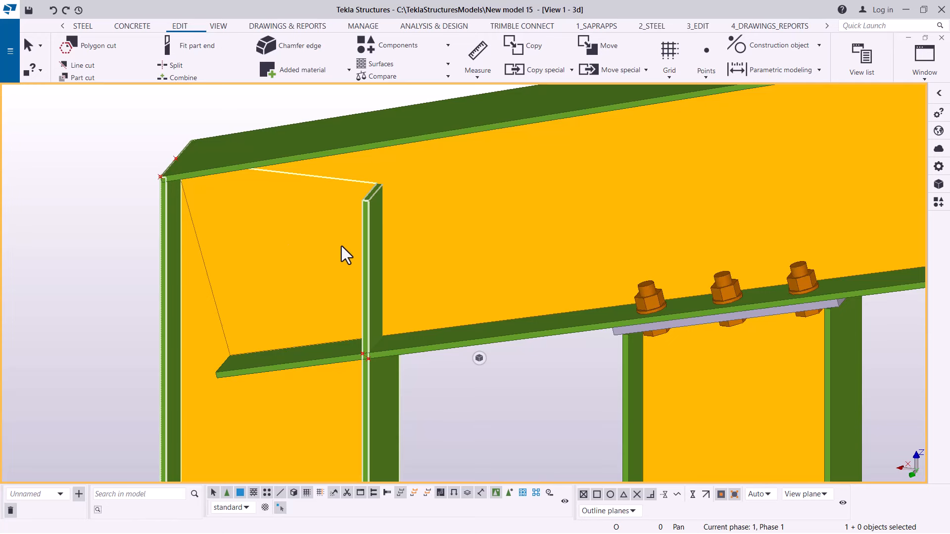
Begin a polygon cut on the end column's inner flange, from the lower beam-flange point to the outer top corner point.
left_click(100, 46)
scroll(349, 344, "up", 5)
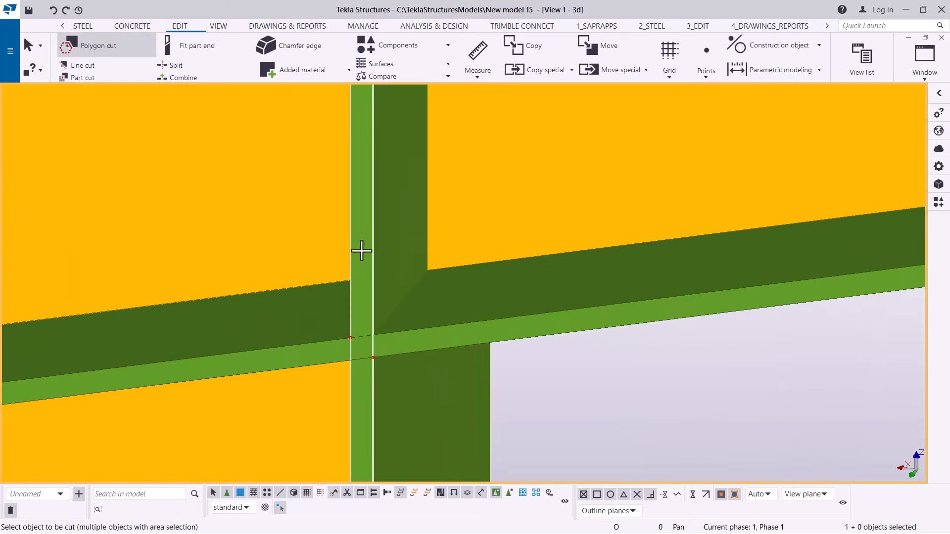
left_click(356, 244)
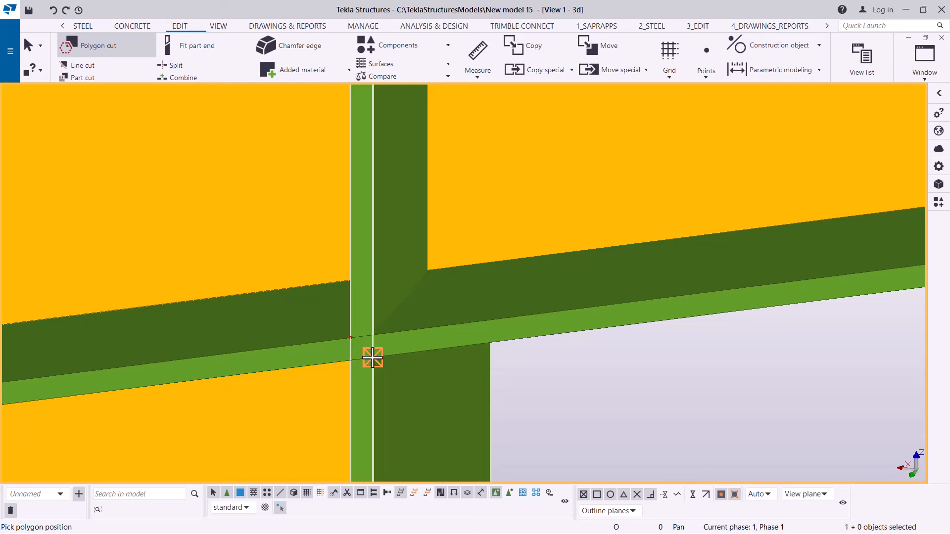
left_click(389, 389)
scroll(396, 391, "down", 5)
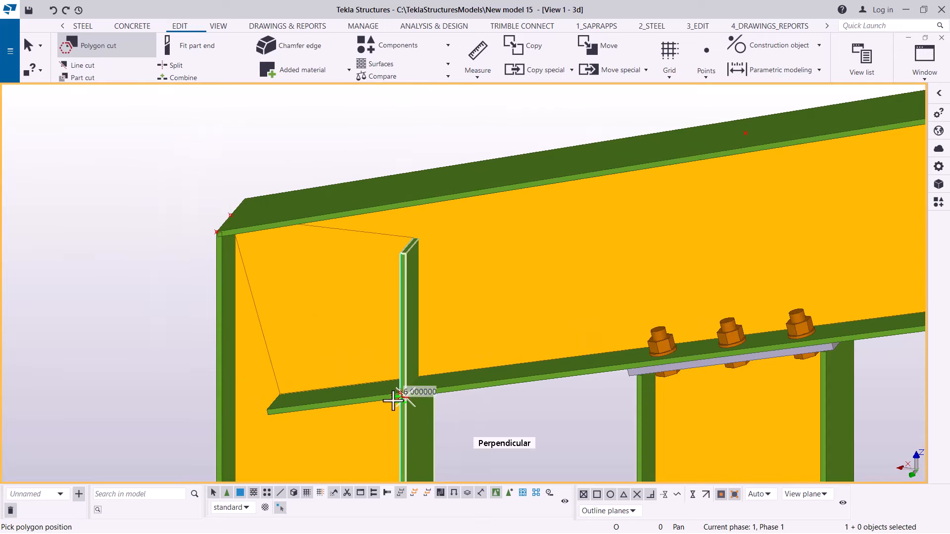
scroll(218, 226, "up", 4)
scroll(231, 228, "up", 2)
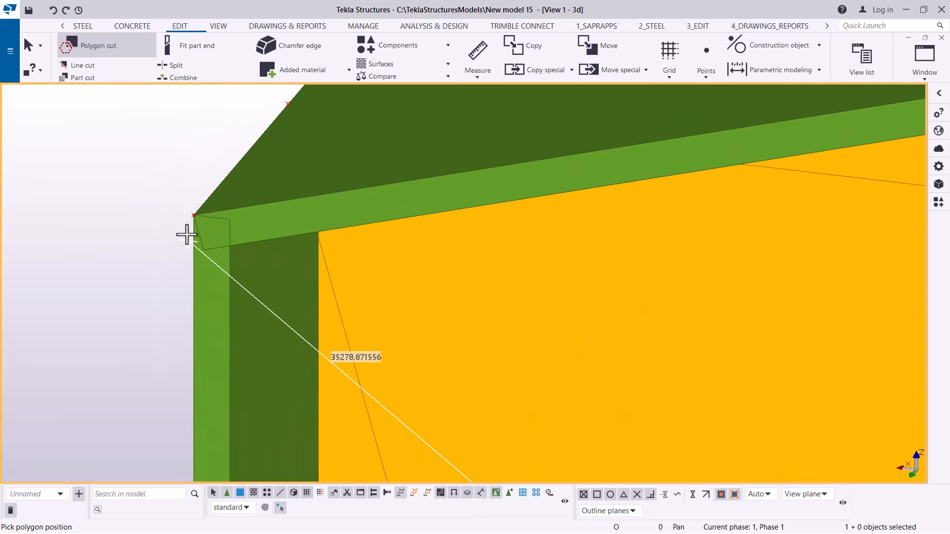
left_click(195, 215)
scroll(155, 212, "down", 4)
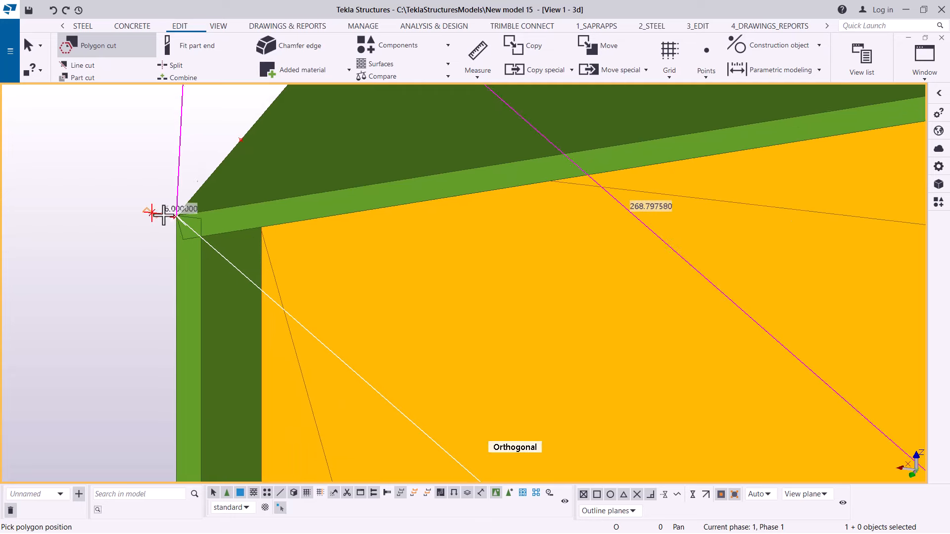
Add the inner flange's top corner to the cut polygon and close it at the first point to trim the flange.
scroll(292, 212, "down", 3)
scroll(365, 225, "up", 4)
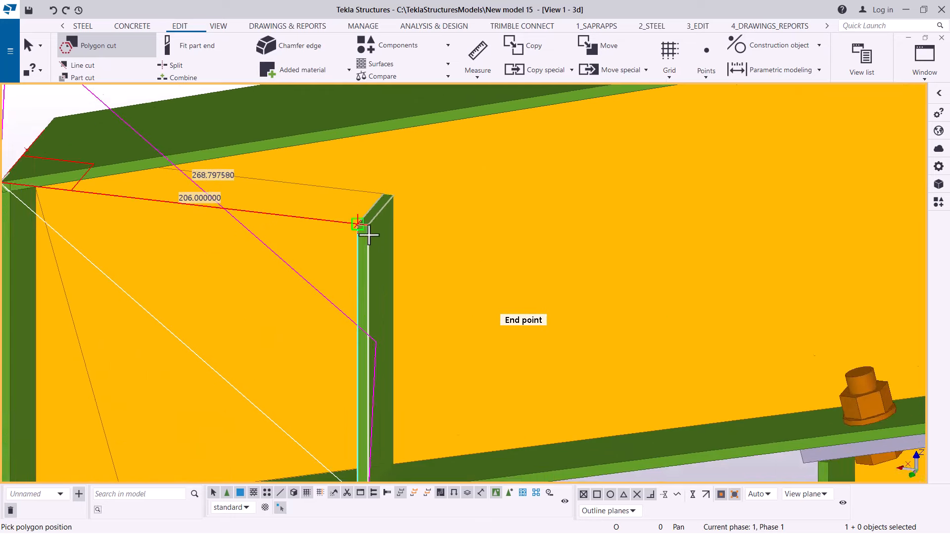
left_click(367, 219)
scroll(343, 159, "down", 4)
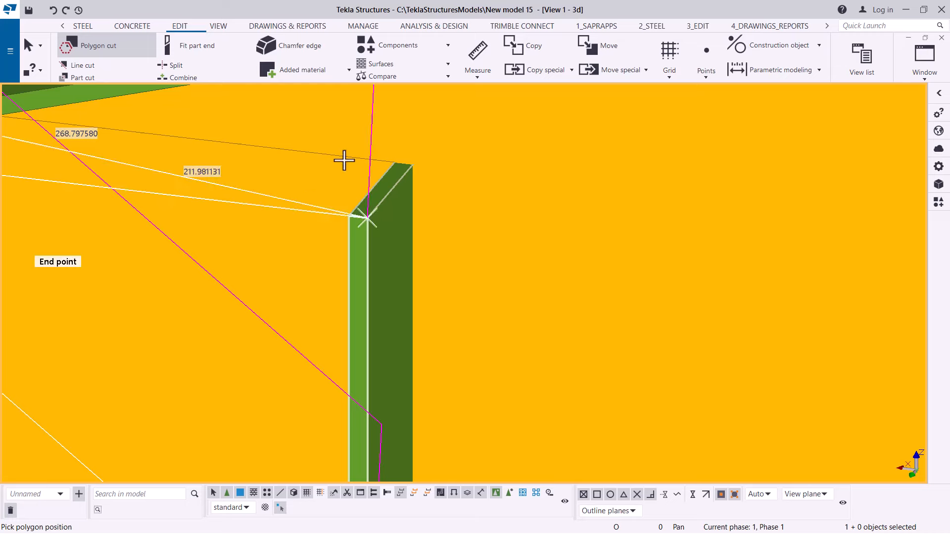
scroll(365, 382, "up", 4)
scroll(357, 369, "up", 2)
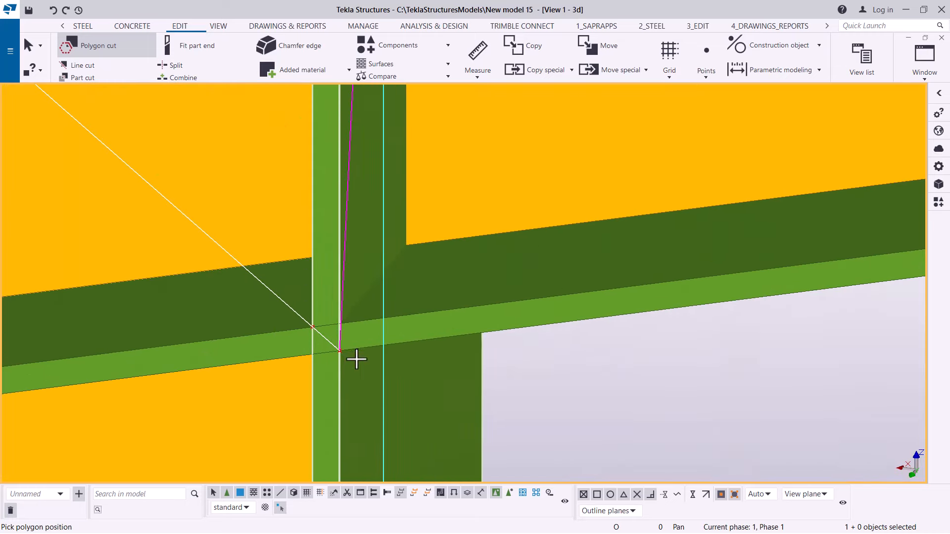
left_click(340, 352)
middle_click(340, 352)
scroll(365, 362, "down", 5)
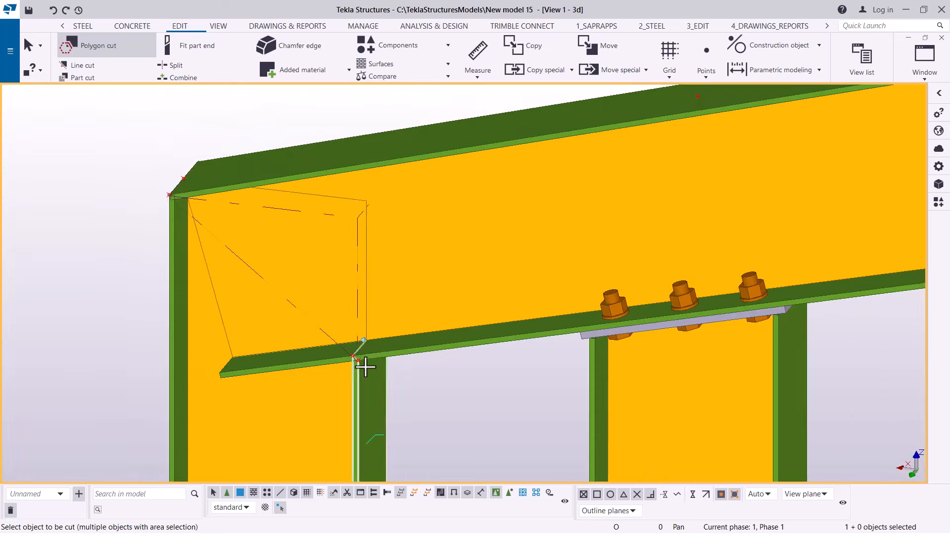
right_click(117, 145)
left_click(168, 153)
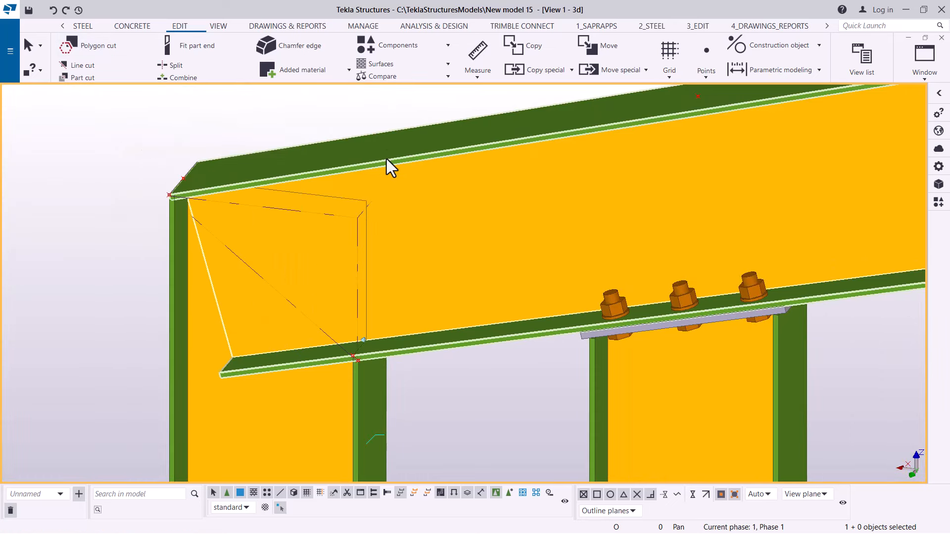
Redraw the view and hide the sloped beam above the columns.
right_click(135, 133)
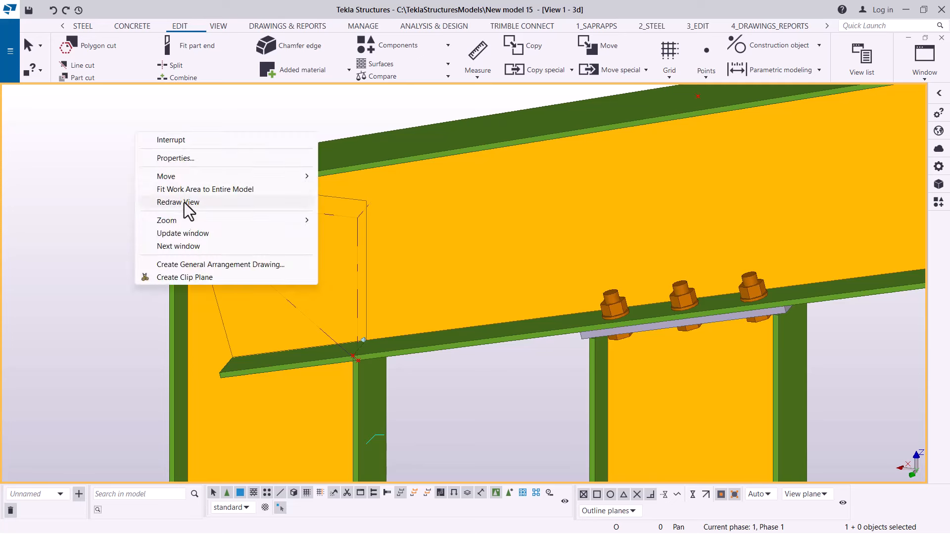
left_click(184, 203)
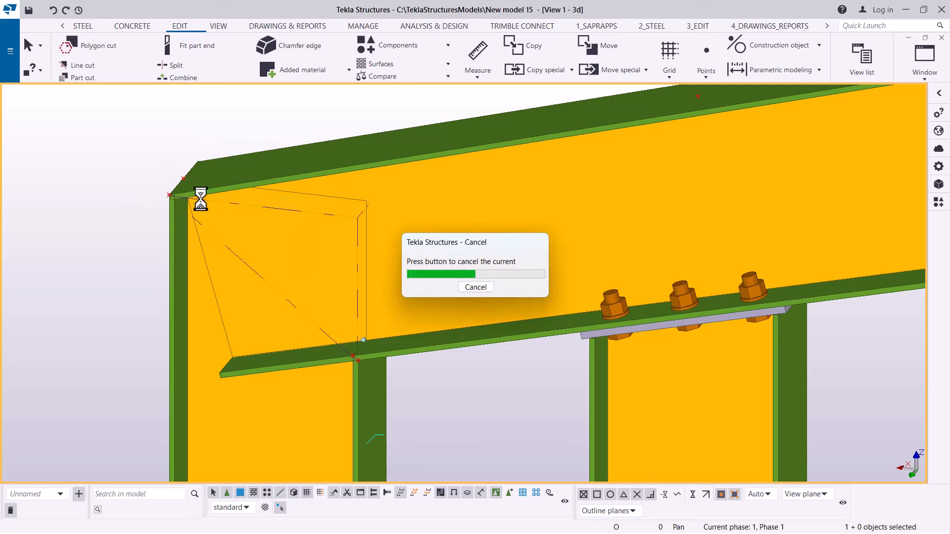
right_click(390, 153)
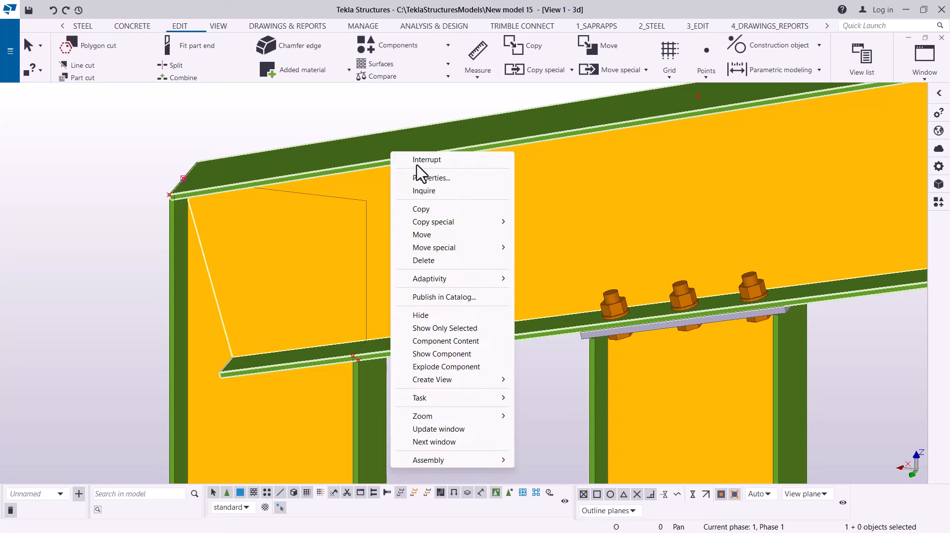
left_click(431, 317)
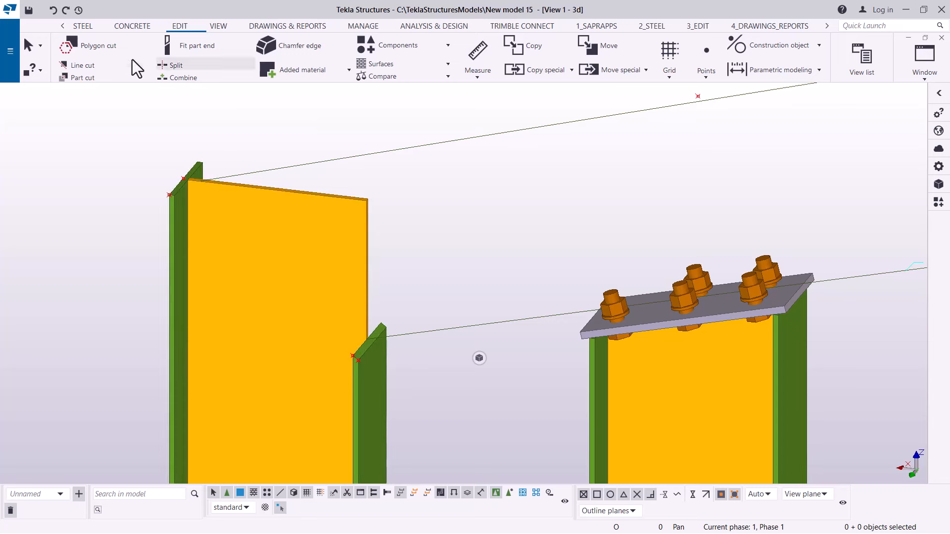
Begin a polygon cut on the end column's web, from the top of the trimmed inner flange to the web's outer top corner.
left_click(109, 50)
left_click(332, 272)
scroll(358, 349, "up", 6)
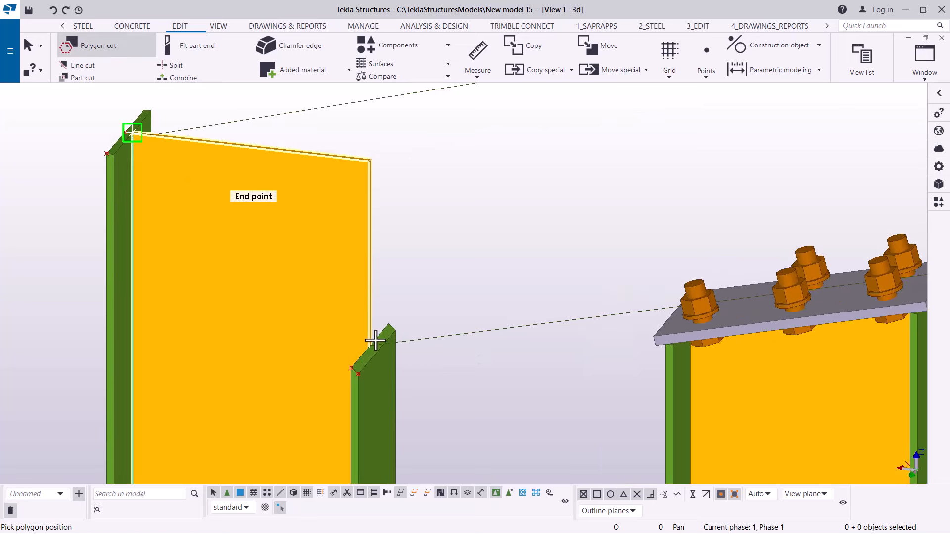
left_click(349, 373)
scroll(356, 376, "down", 8)
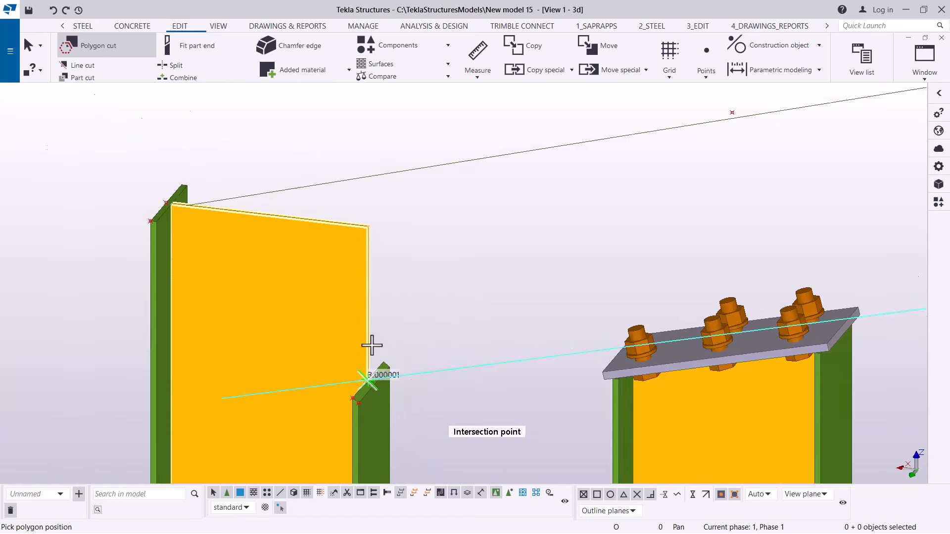
scroll(186, 213, "up", 2)
scroll(187, 218, "up", 4)
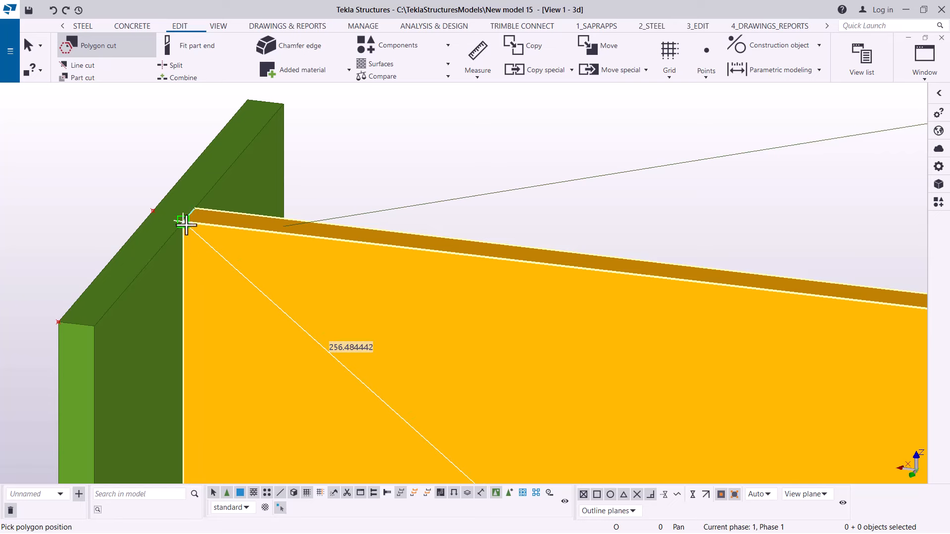
left_click(125, 201)
scroll(99, 178, "down", 5)
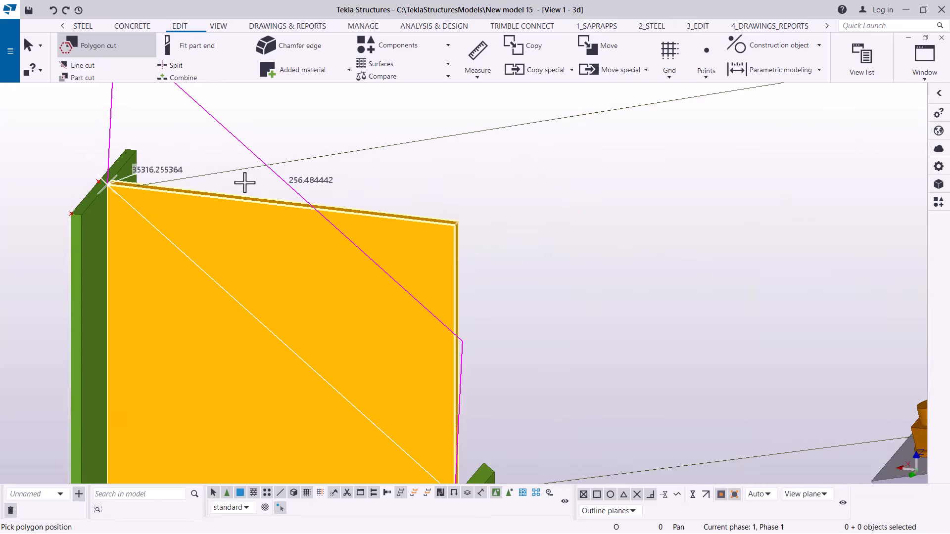
Add the web's inner top corner to the cut polygon and close it at the first point to cut the web diagonally.
scroll(470, 223, "up", 5)
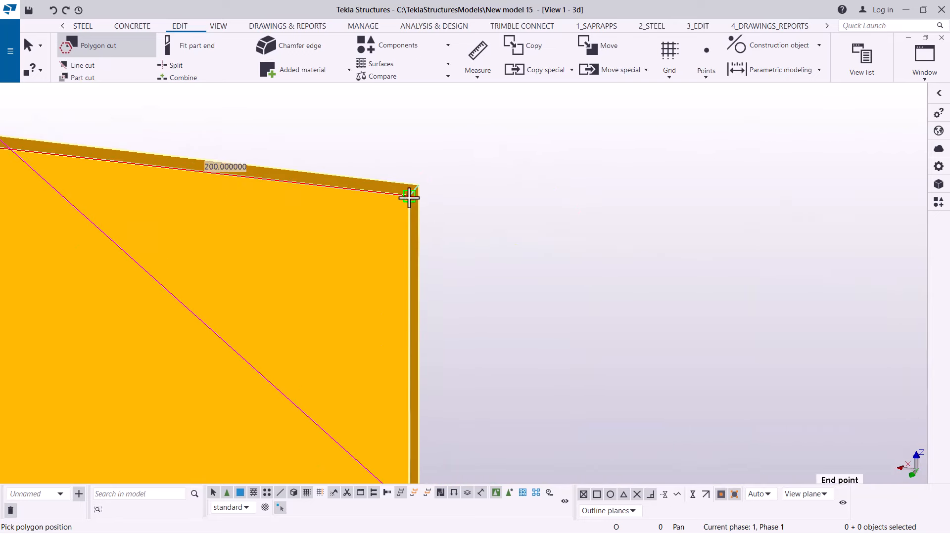
left_click(408, 197)
scroll(273, 157, "down", 5)
scroll(312, 374, "up", 5)
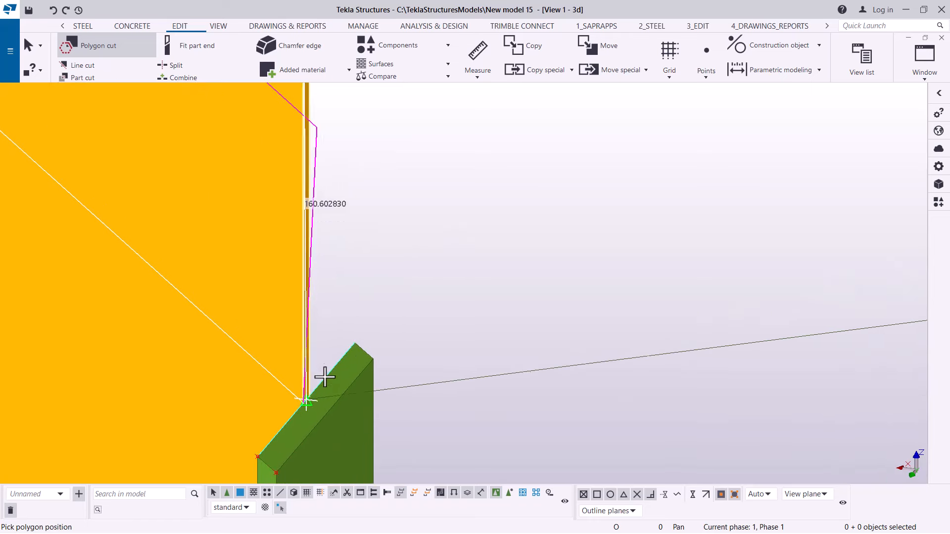
scroll(325, 377, "up", 2)
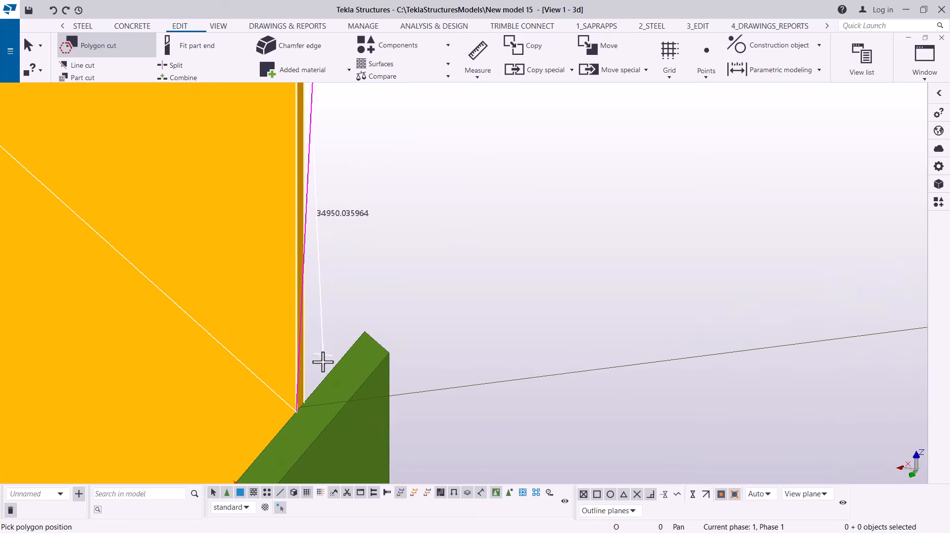
left_click(296, 411)
middle_click(296, 412)
scroll(300, 307, "down", 2)
right_click(374, 189)
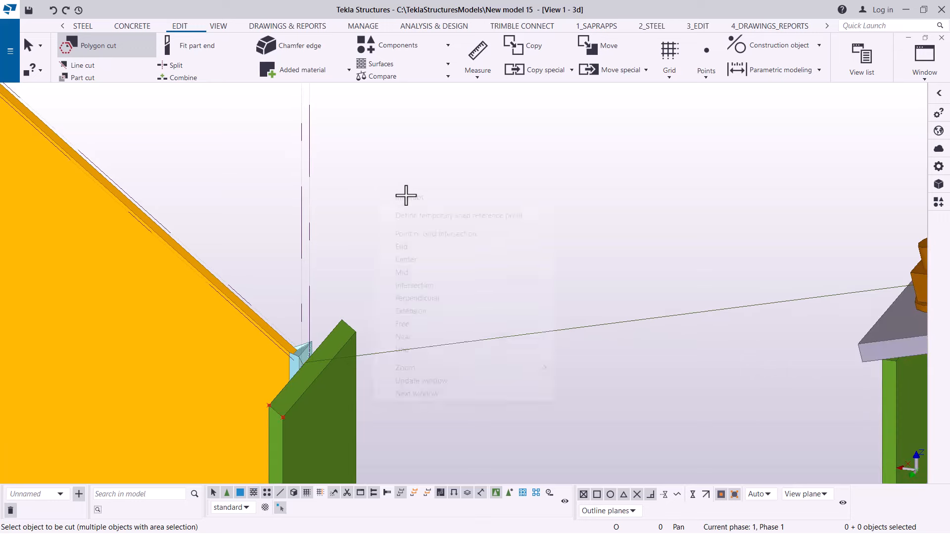
left_click(409, 195)
Redraw the view of the end column after the web cut.
scroll(286, 317, "down", 6)
left_click(340, 227)
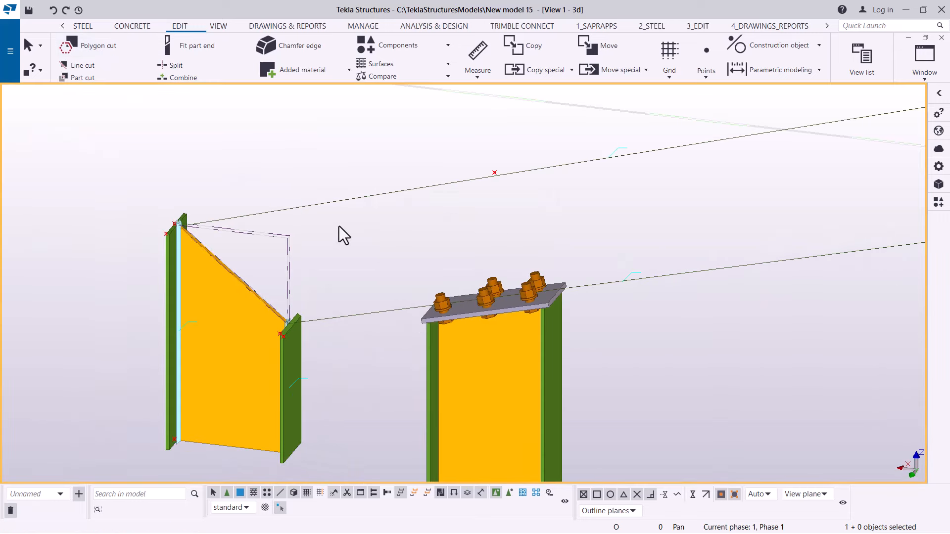
right_click(342, 227)
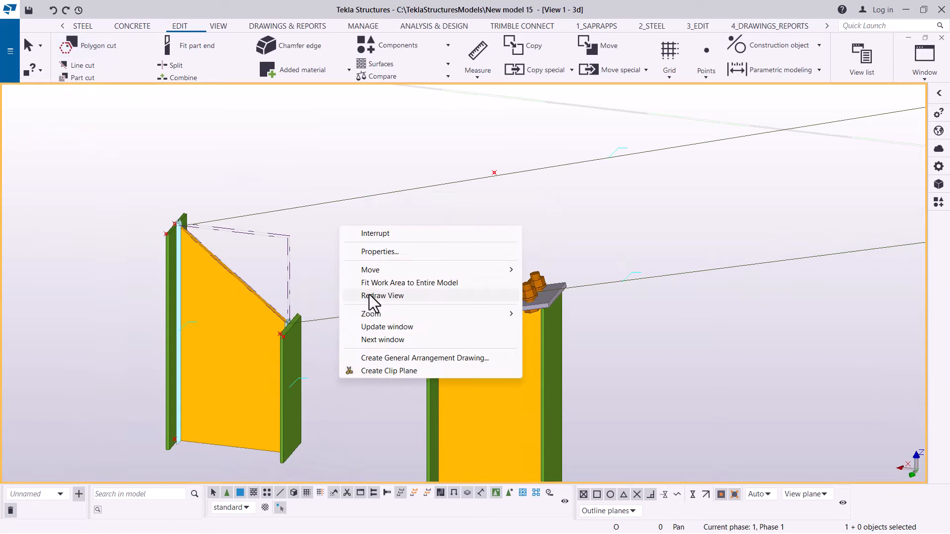
left_click(369, 297)
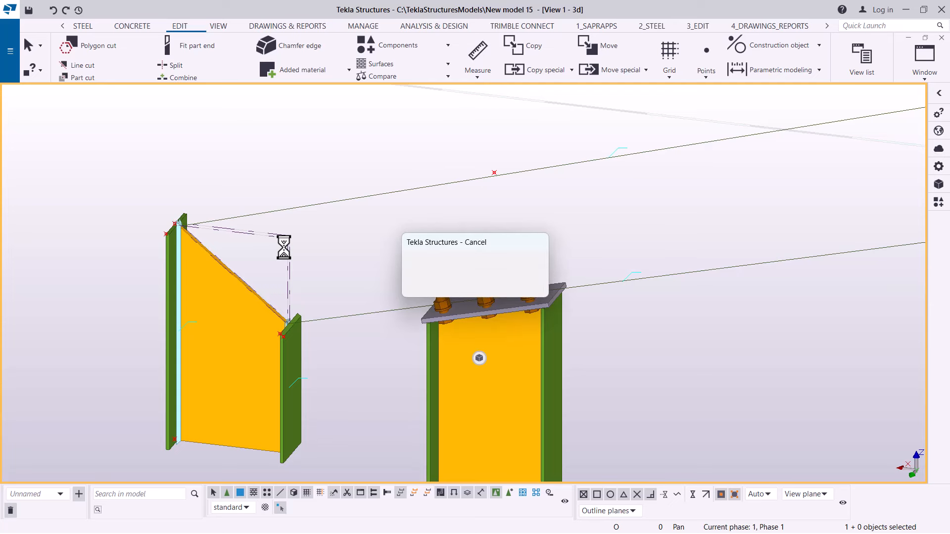
Begin a polygon cut on the sloped beam, from the column inner flange's top corner to the lower end corner of the beam's bottom flange.
scroll(170, 235, "up", 5)
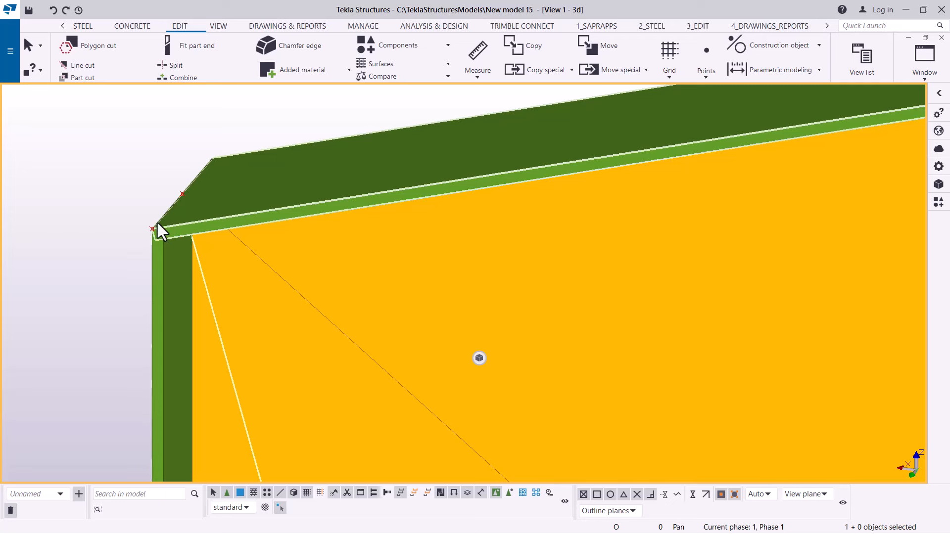
scroll(159, 217, "down", 3)
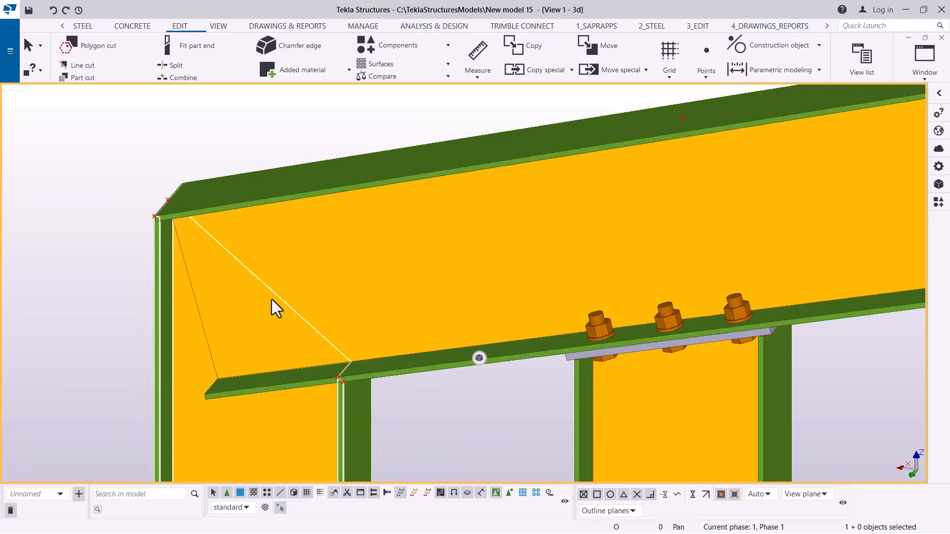
scroll(158, 212, "up", 1)
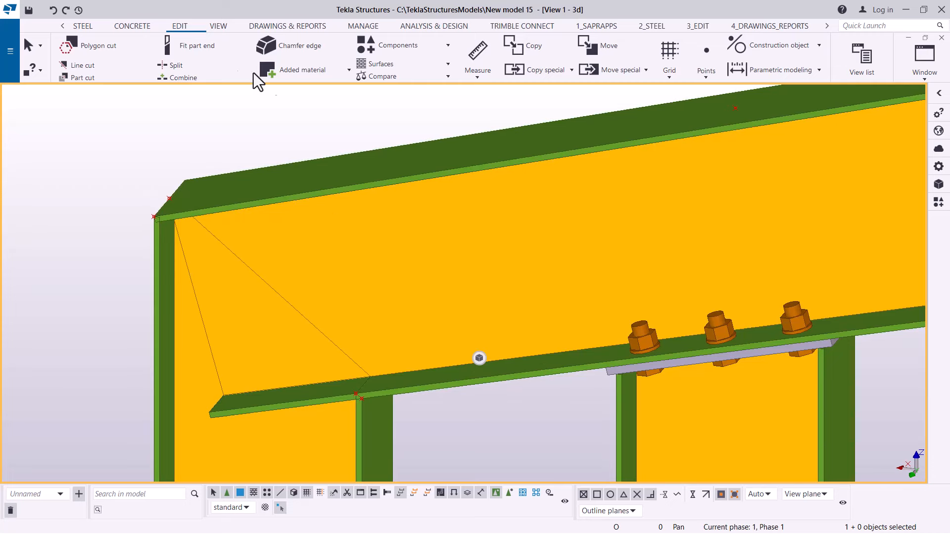
left_click(103, 46)
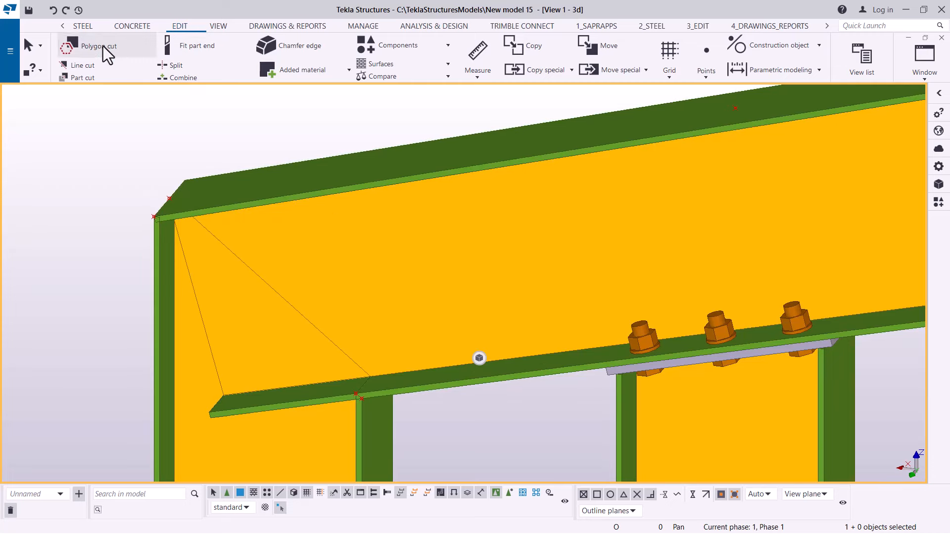
scroll(365, 394, "up", 1)
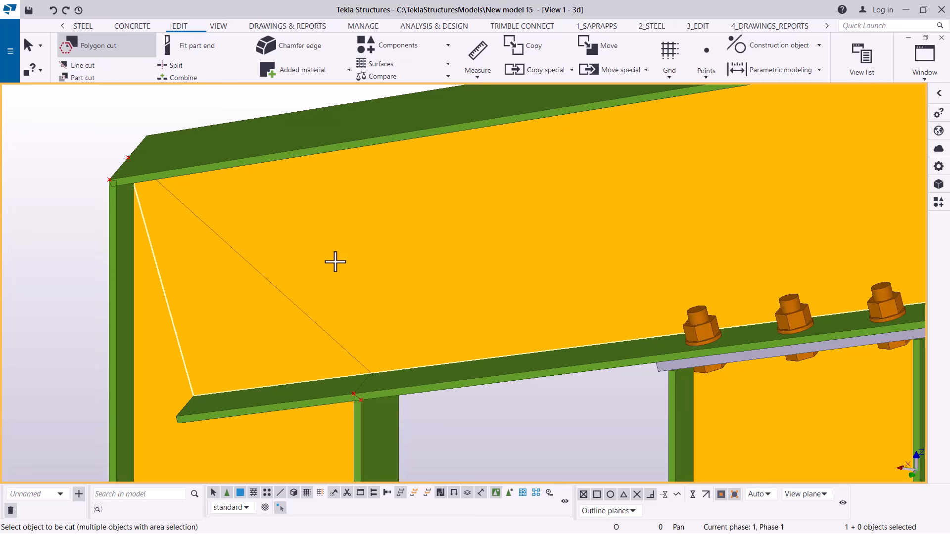
left_click(325, 215)
scroll(364, 399, "up", 6)
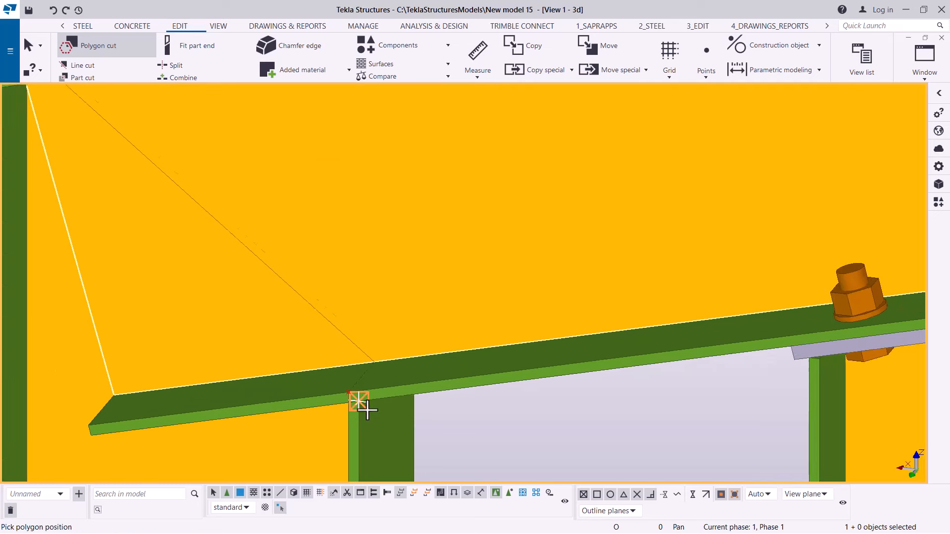
scroll(359, 395, "up", 2)
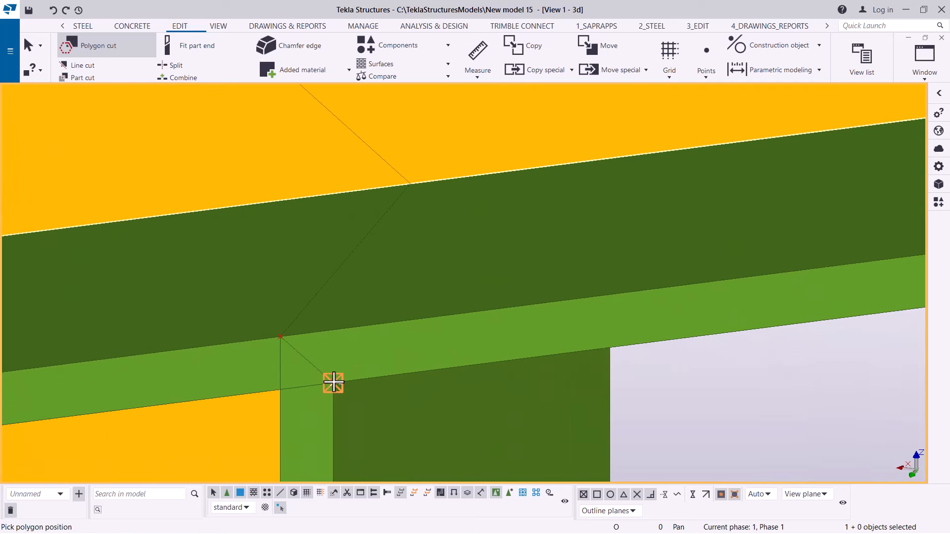
left_click(333, 383)
scroll(351, 346, "down", 4)
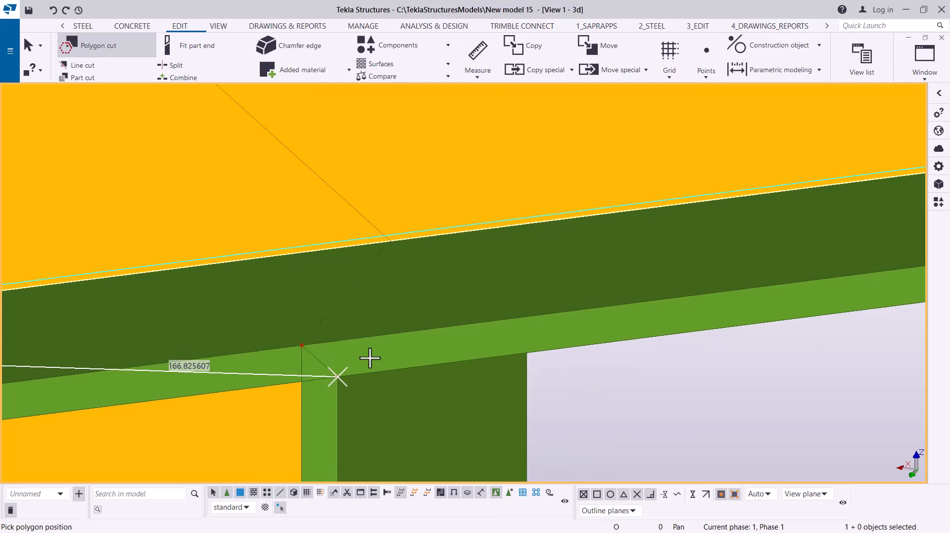
scroll(99, 389, "up", 5)
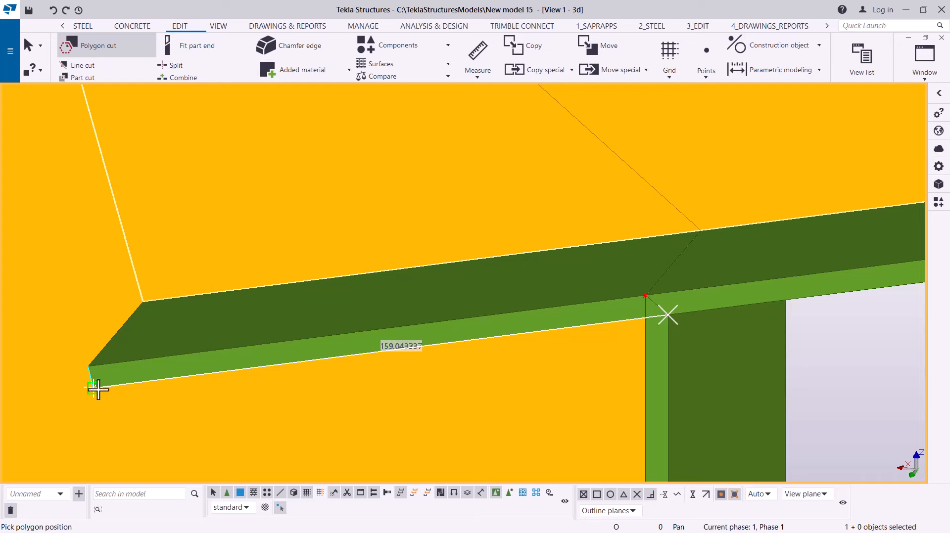
left_click(98, 390)
Add the column's outer top corner to the polygon and close it at the first point to cut the beam's web diagonally.
scroll(99, 388, "down", 6)
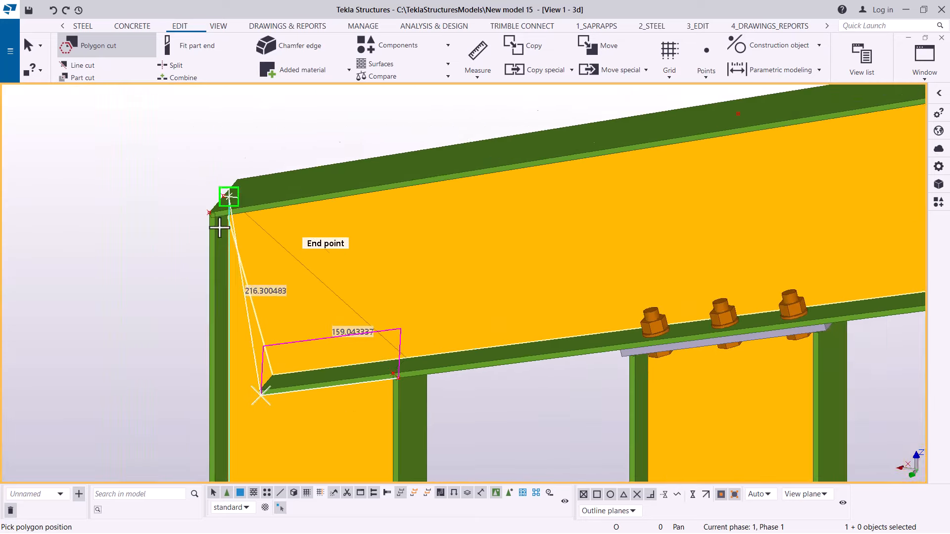
scroll(219, 227, "up", 5)
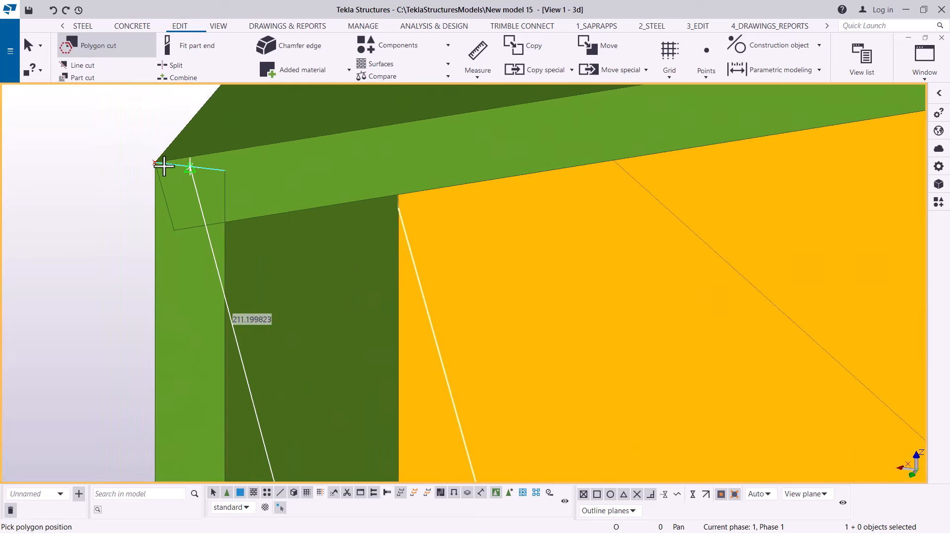
left_click(155, 163)
scroll(158, 162, "down", 5)
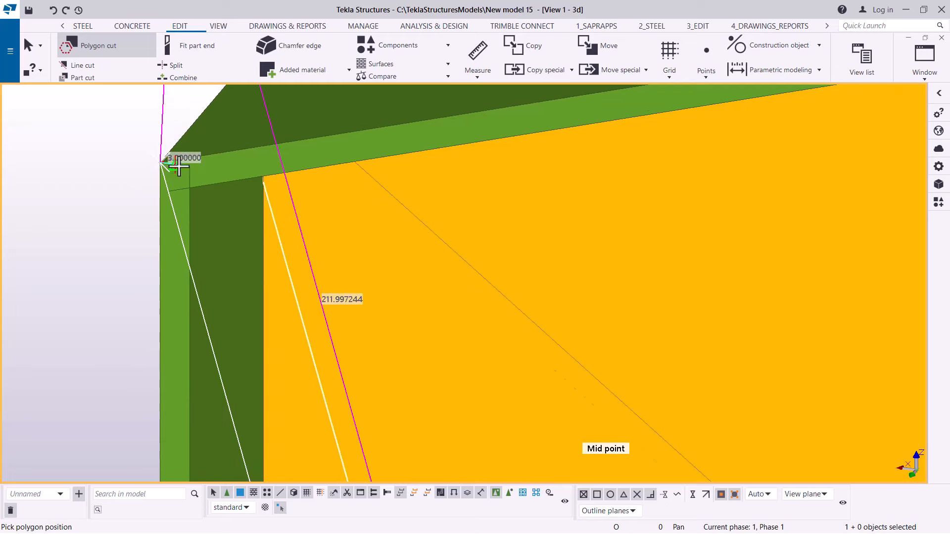
scroll(209, 157, "down", 2)
scroll(415, 364, "up", 5)
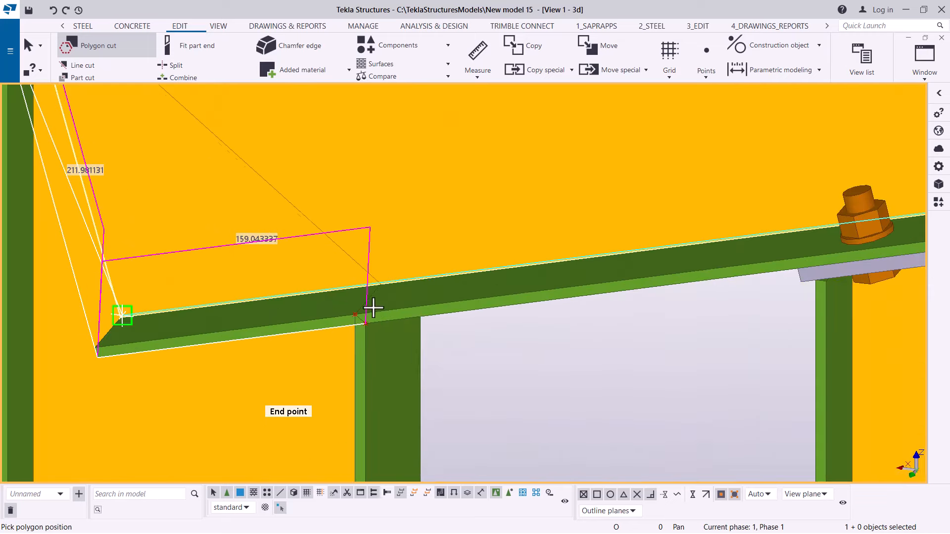
scroll(364, 334, "up", 2)
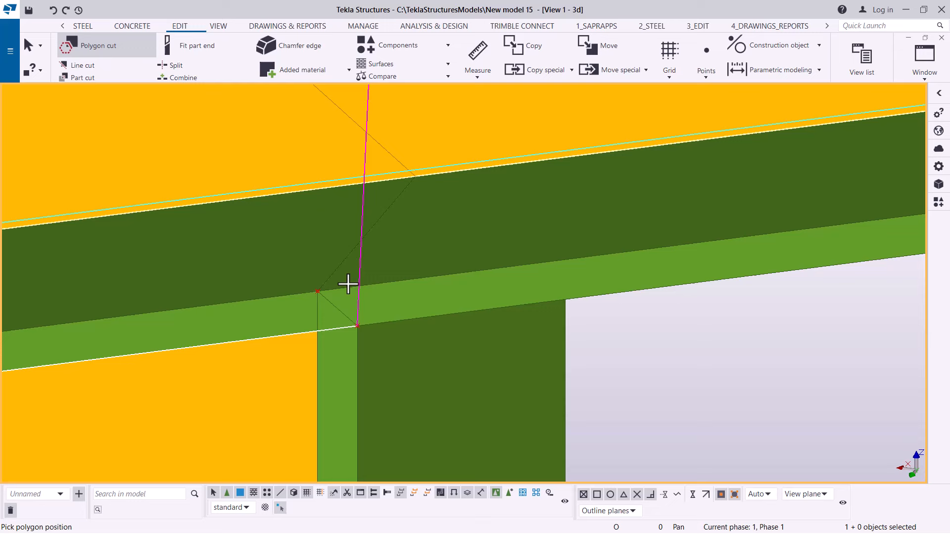
left_click(357, 327)
scroll(267, 302, "down", 2)
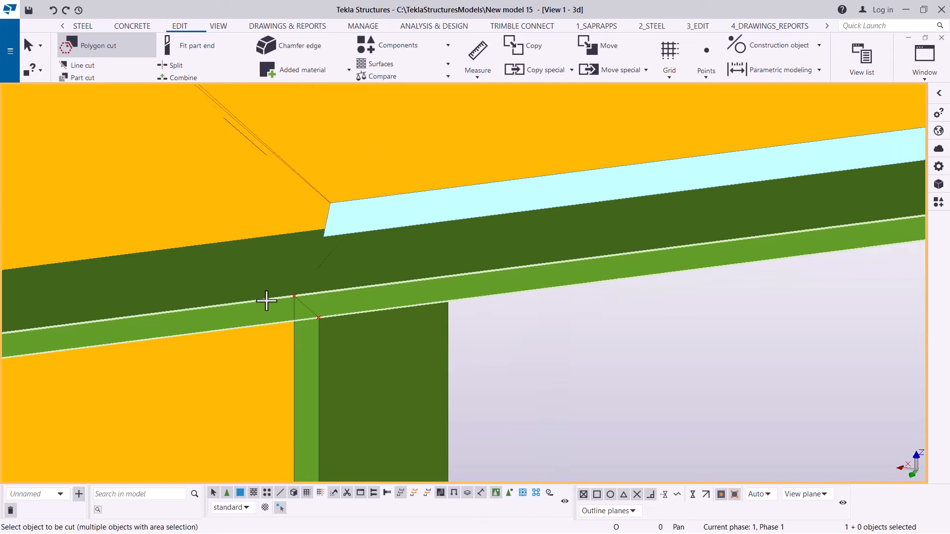
scroll(293, 299, "down", 2)
scroll(292, 297, "down", 2)
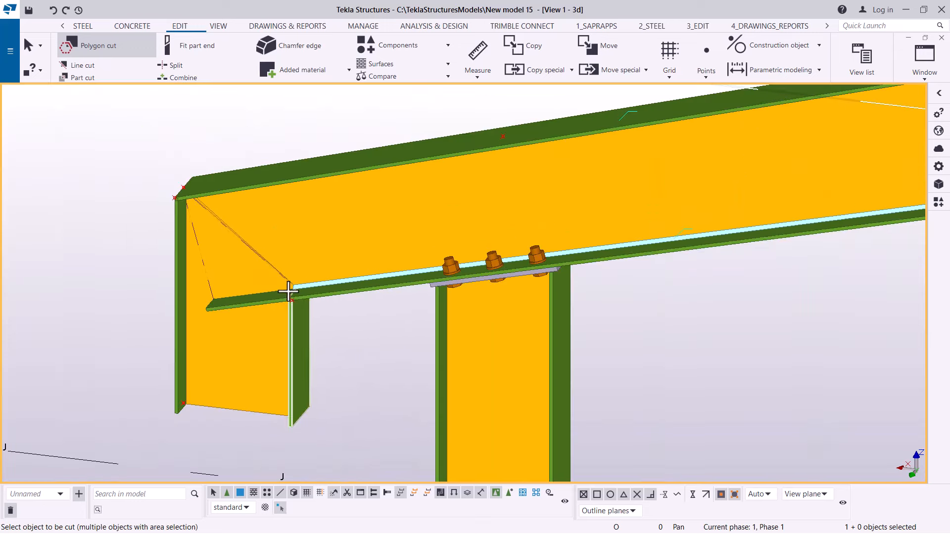
scroll(191, 263, "down", 3)
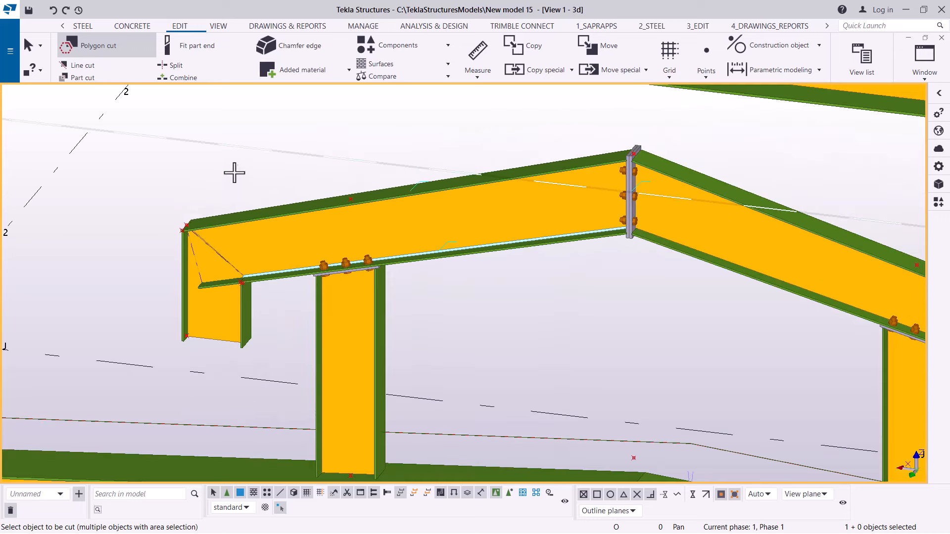
right_click(255, 186)
left_click(259, 187)
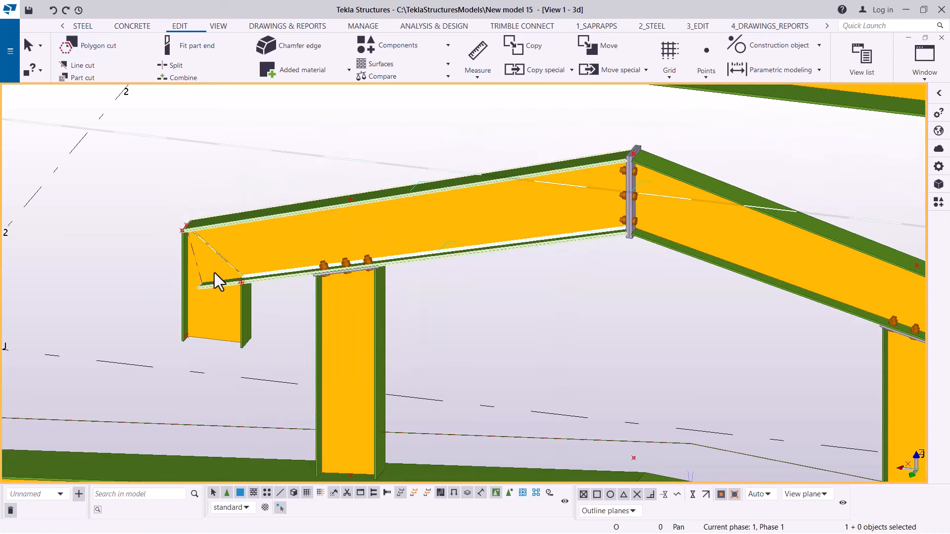
Redraw the view and hide the end column to expose the sloped beam's cut end.
scroll(222, 251, "up", 2)
scroll(222, 251, "up", 2)
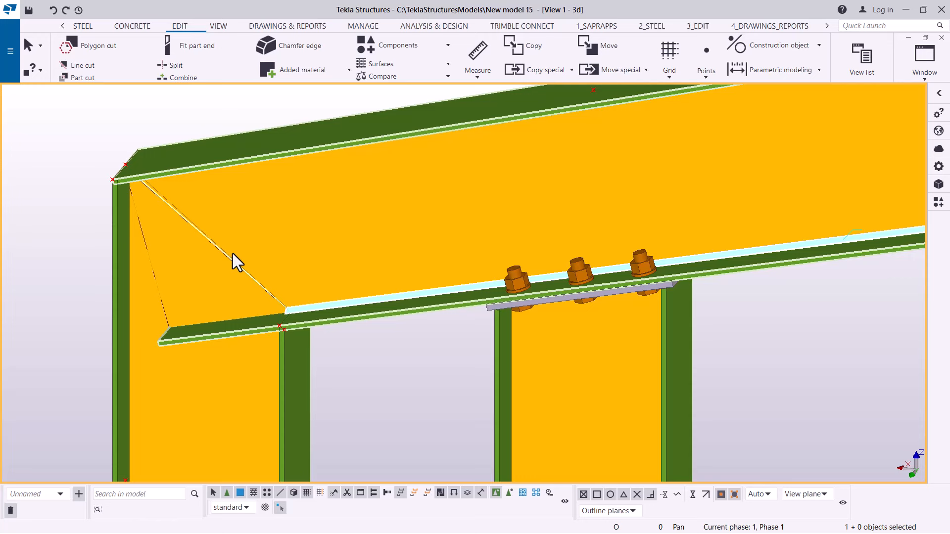
left_click(159, 123)
left_click(201, 245)
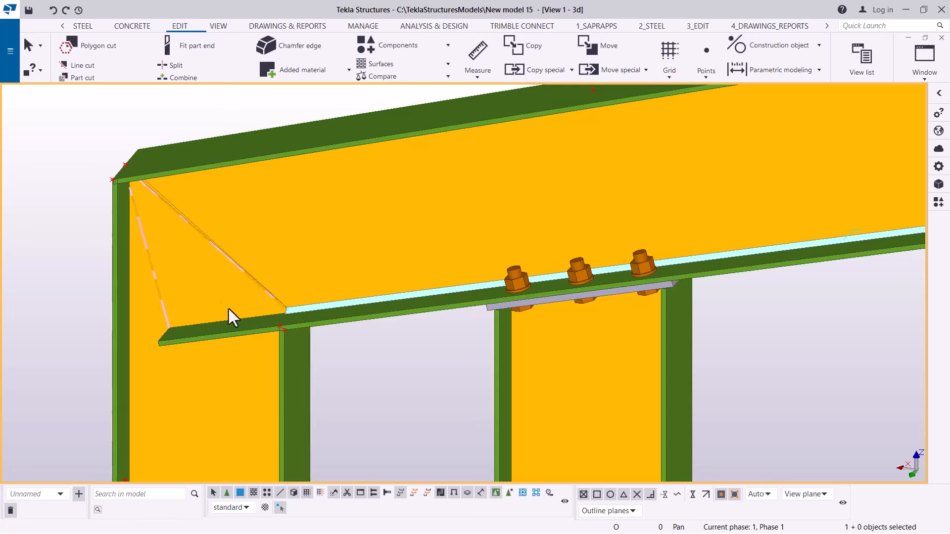
left_click(223, 375)
right_click(53, 197)
left_click(94, 267)
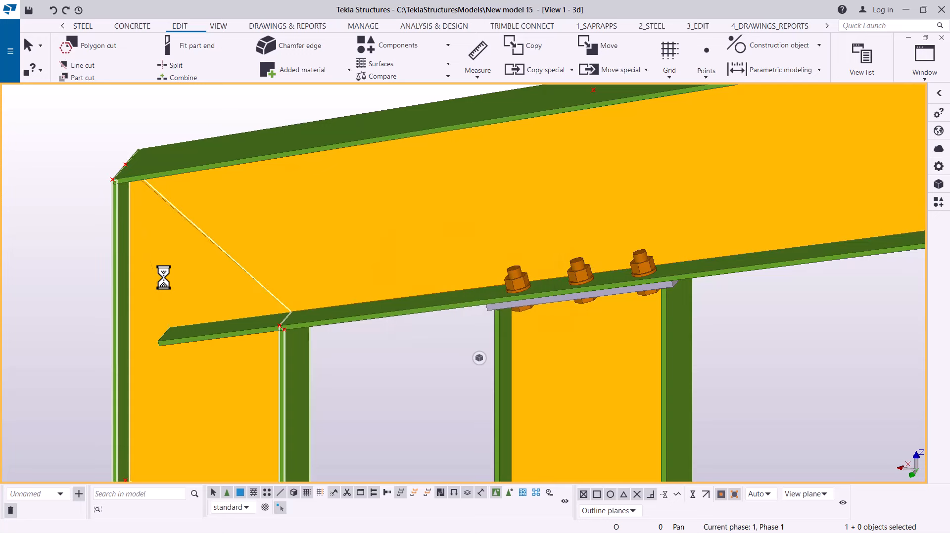
right_click(242, 373)
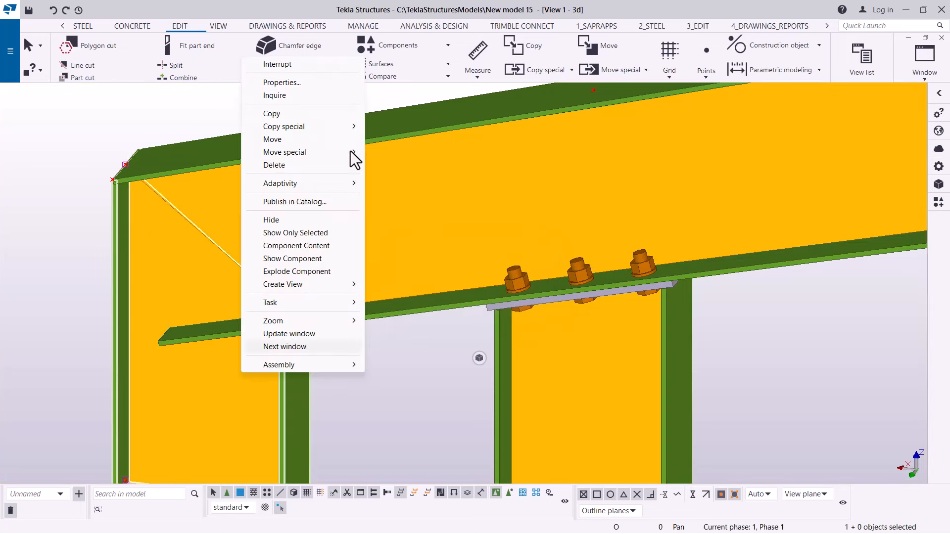
left_click(271, 220)
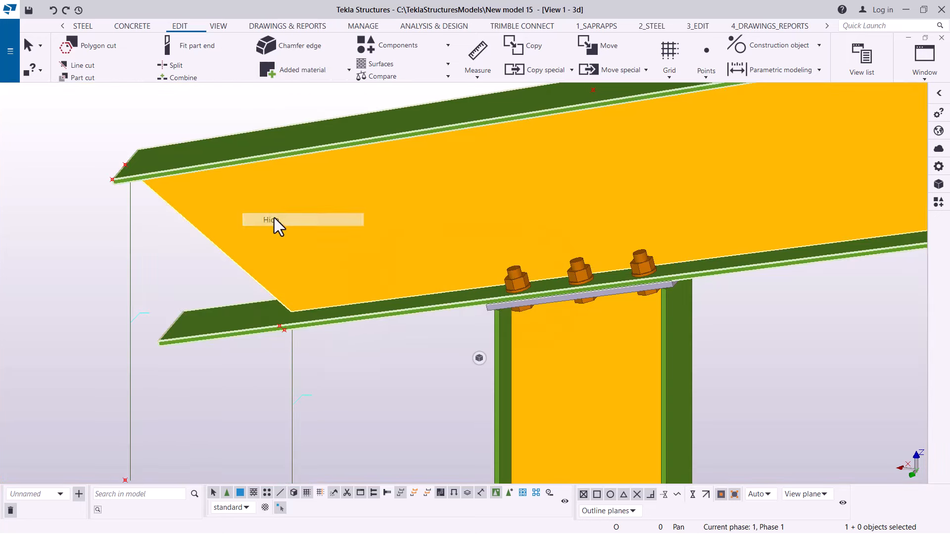
scroll(292, 321, "up", 4)
scroll(293, 320, "up", 4)
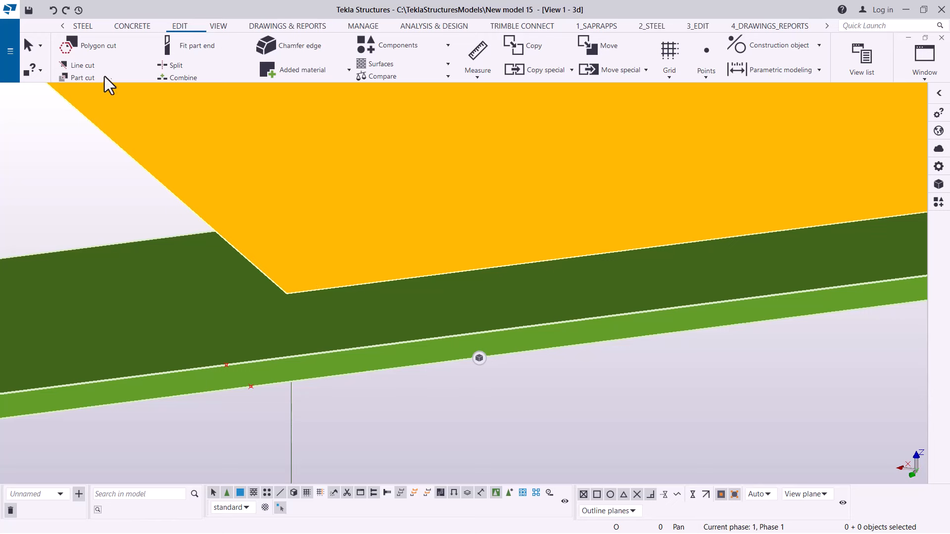
left_click(96, 46)
left_click(299, 303)
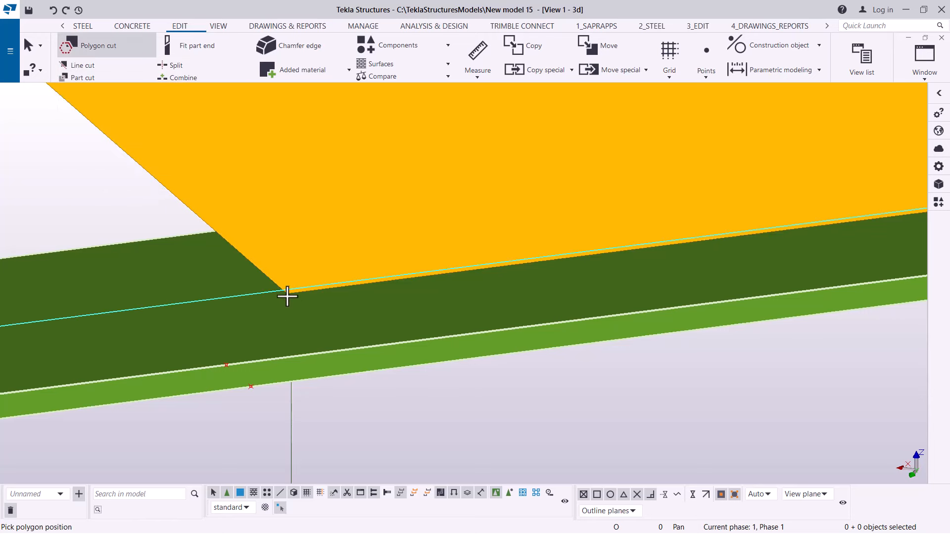
left_click(289, 326)
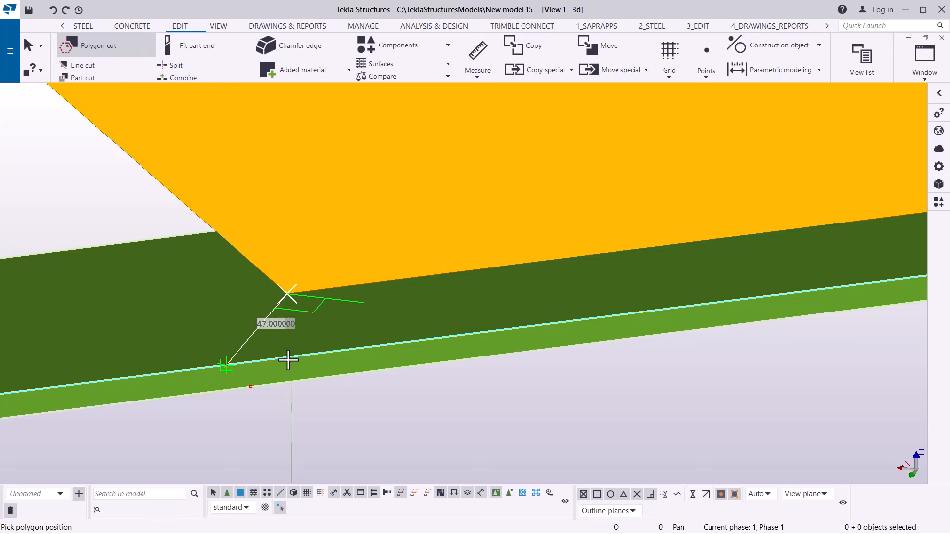
left_click(261, 360)
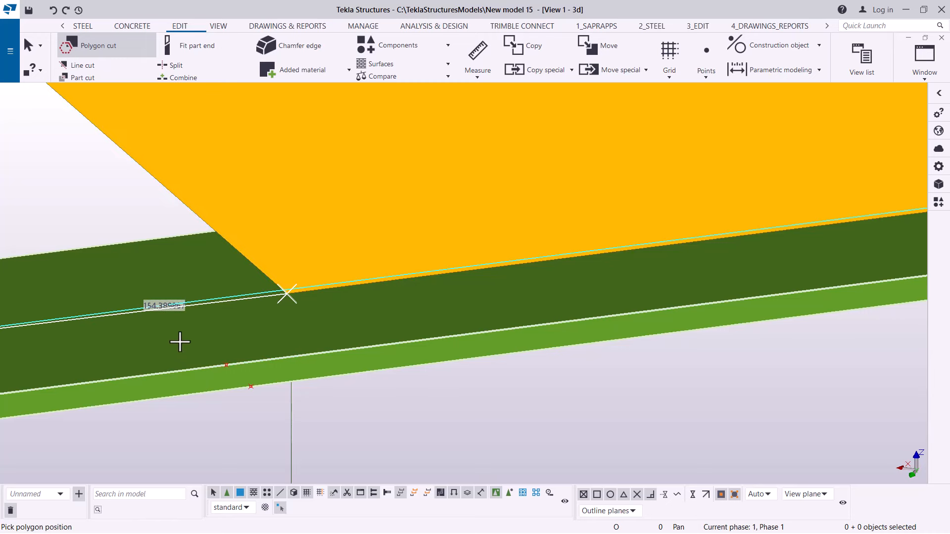
left_click(226, 365)
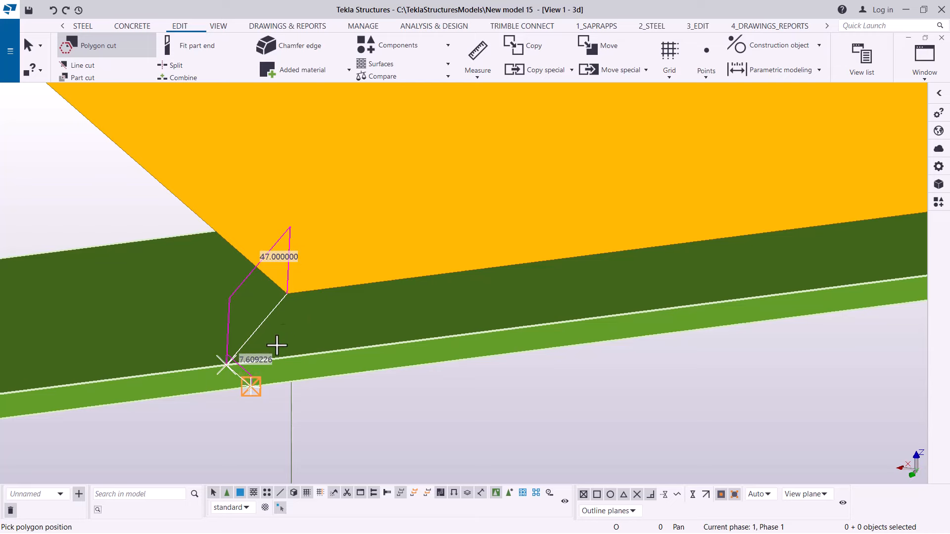
scroll(307, 312, "down", 5)
scroll(157, 348, "up", 5)
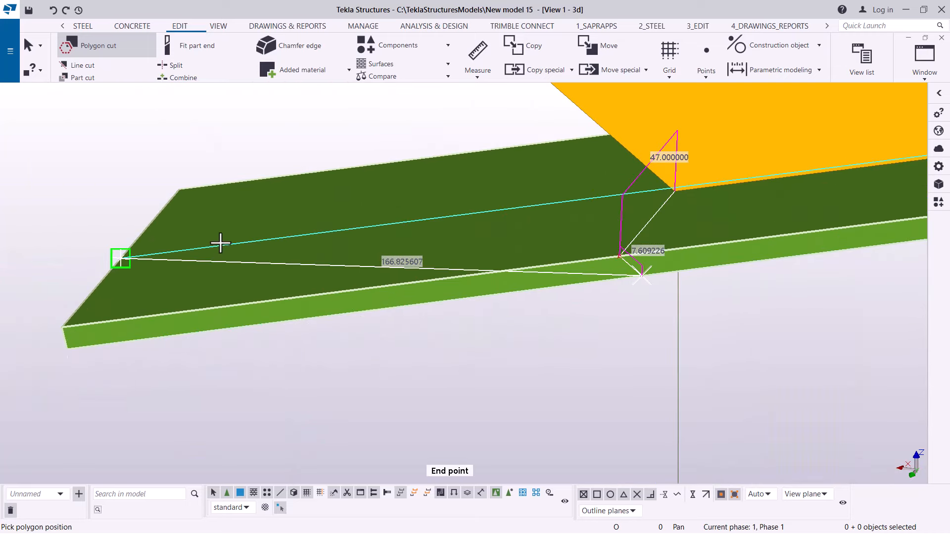
right_click(245, 229)
left_click(276, 236)
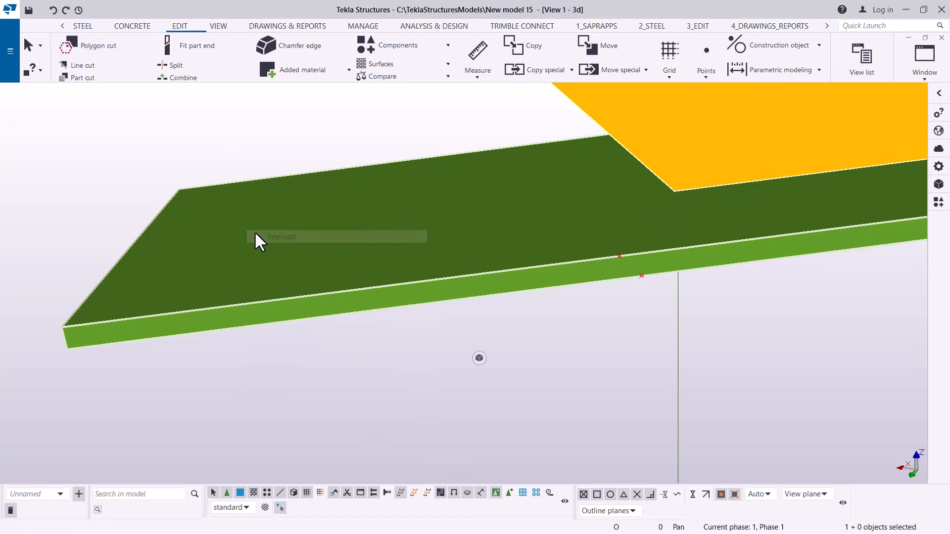
Set the view's rotation centre on the beam's bottom flange and rotate the model to examine the flange around the web's cut corner.
scroll(184, 248, "down", 2)
scroll(184, 248, "down", 2)
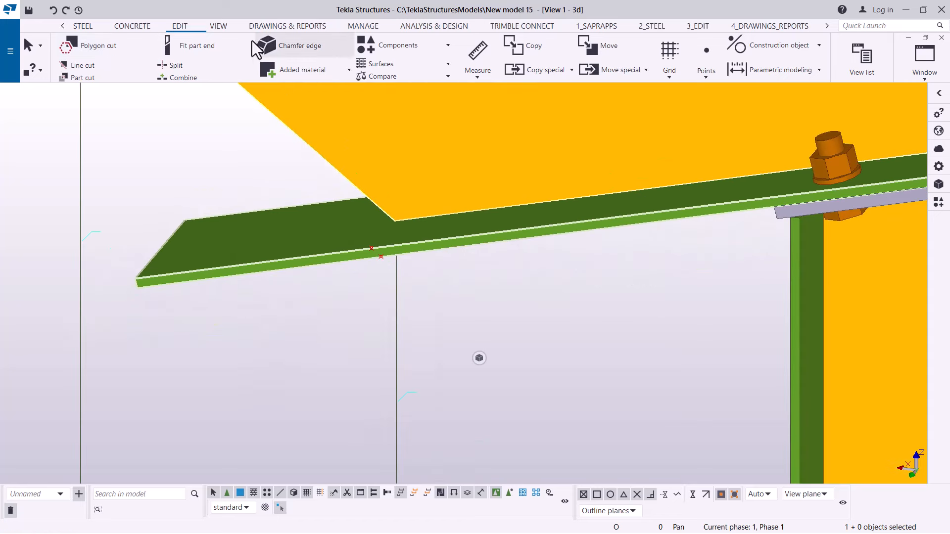
left_click(218, 26)
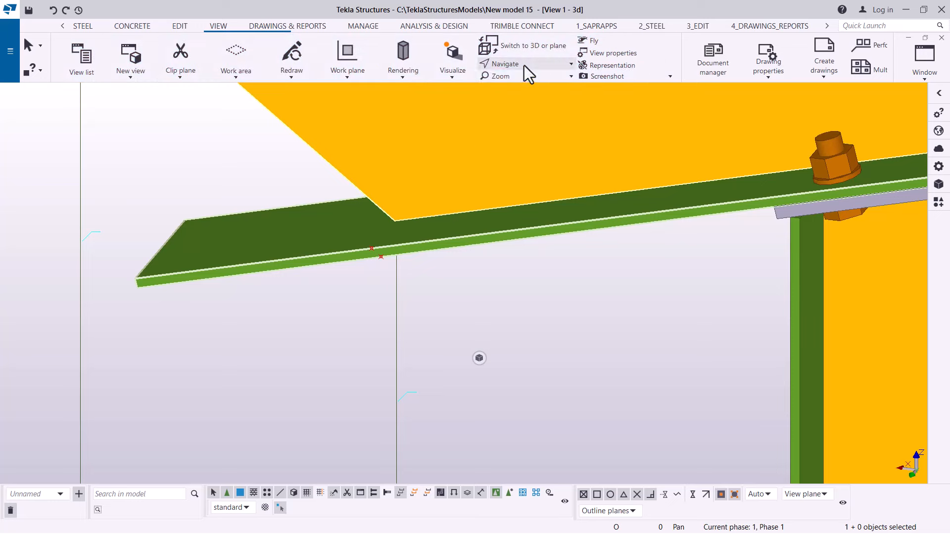
left_click(524, 64)
left_click(525, 86)
left_click_drag(420, 235, 448, 224)
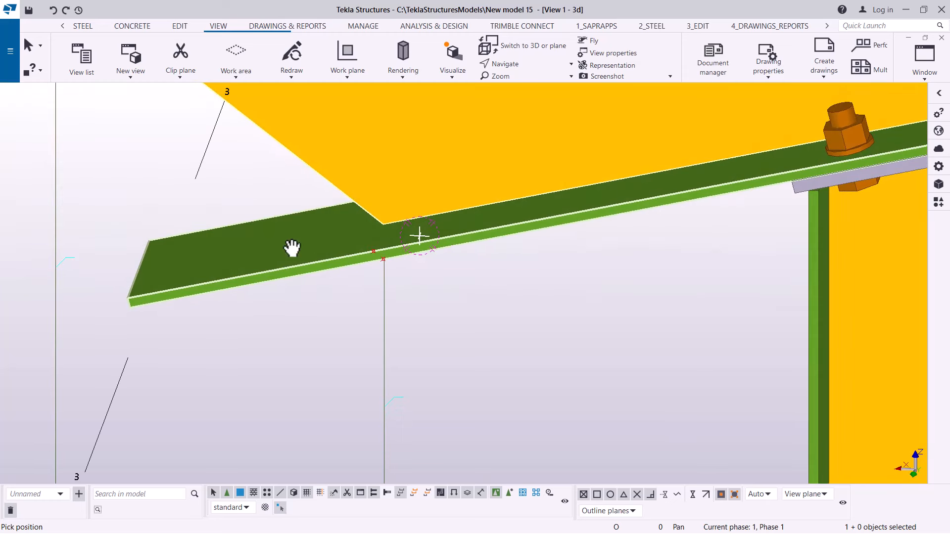
right_click(125, 167)
left_click(152, 175)
scroll(396, 260, "up", 2)
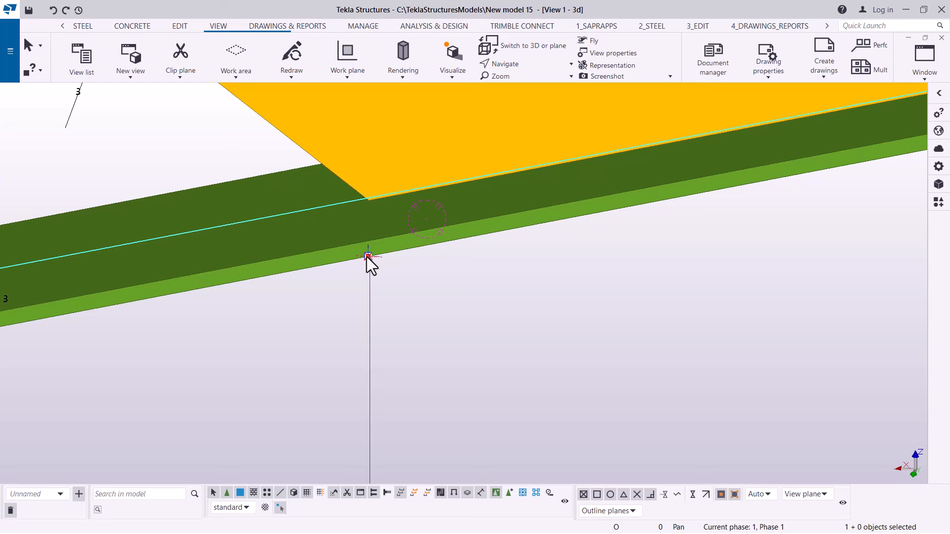
left_click(461, 355)
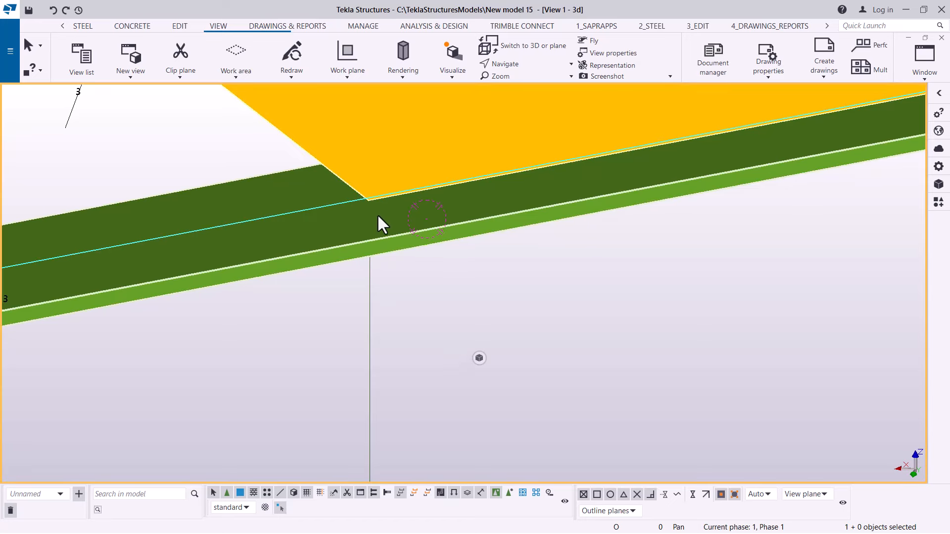
Add points at the web's cut corner and perpendicular to it on the near upper edge of the beam's bottom flange.
scroll(374, 211, "up", 2)
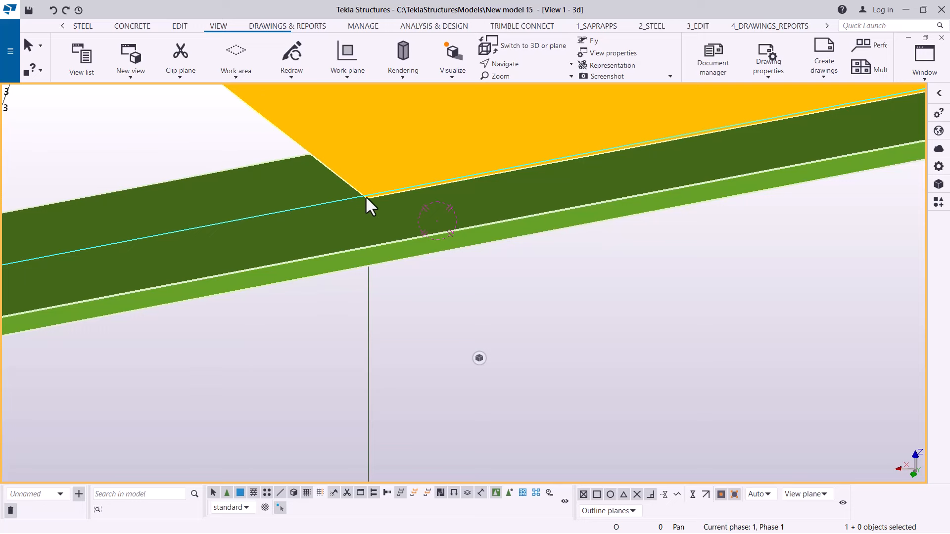
left_click(179, 28)
left_click(707, 79)
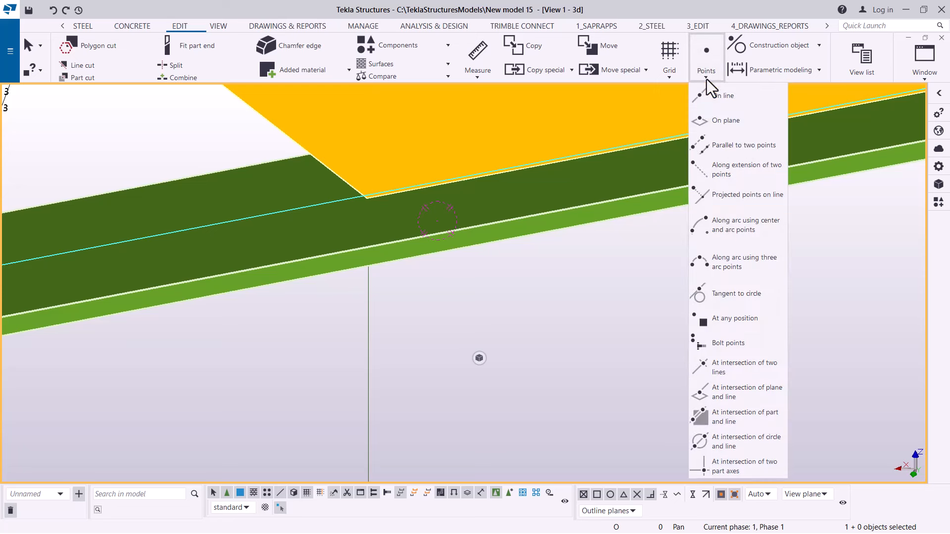
left_click(750, 323)
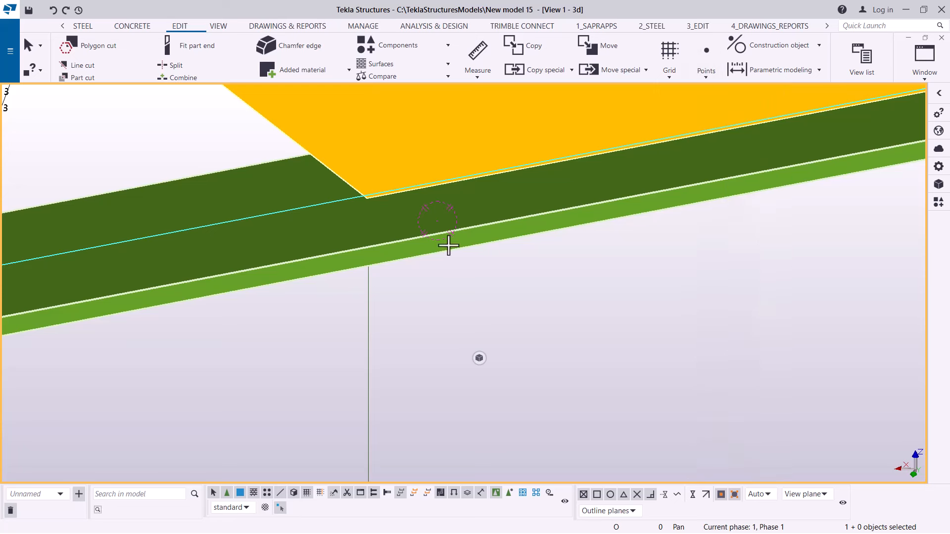
left_click(365, 199)
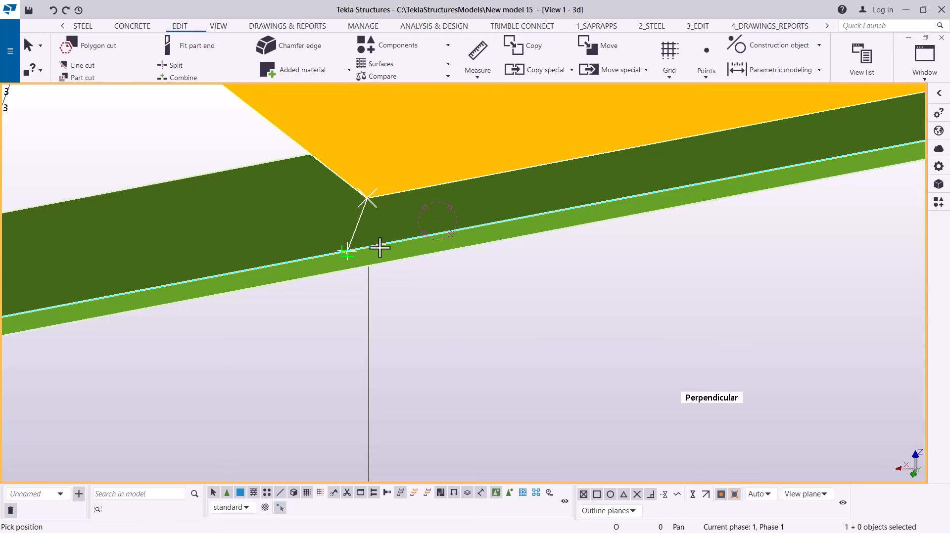
left_click(349, 253)
scroll(352, 258, "up", 5)
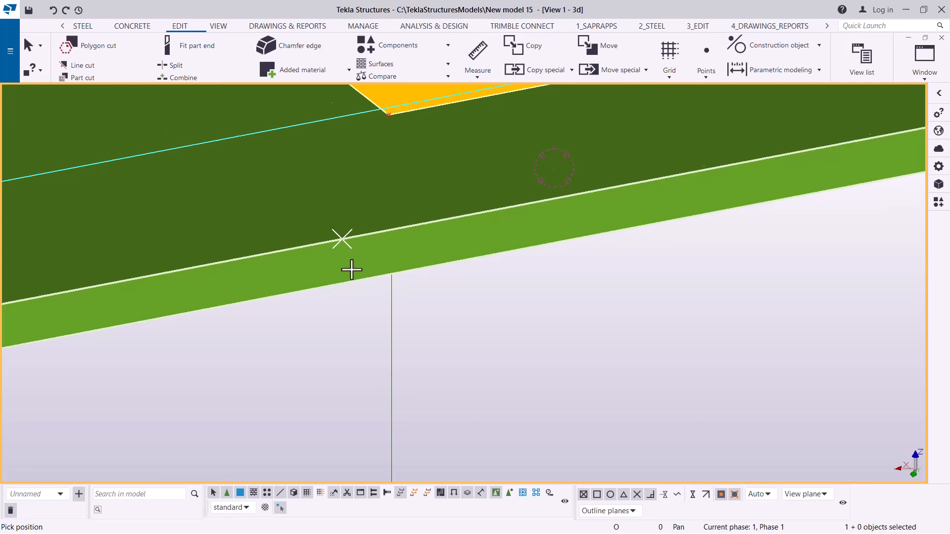
right_click(361, 234)
left_click(385, 238)
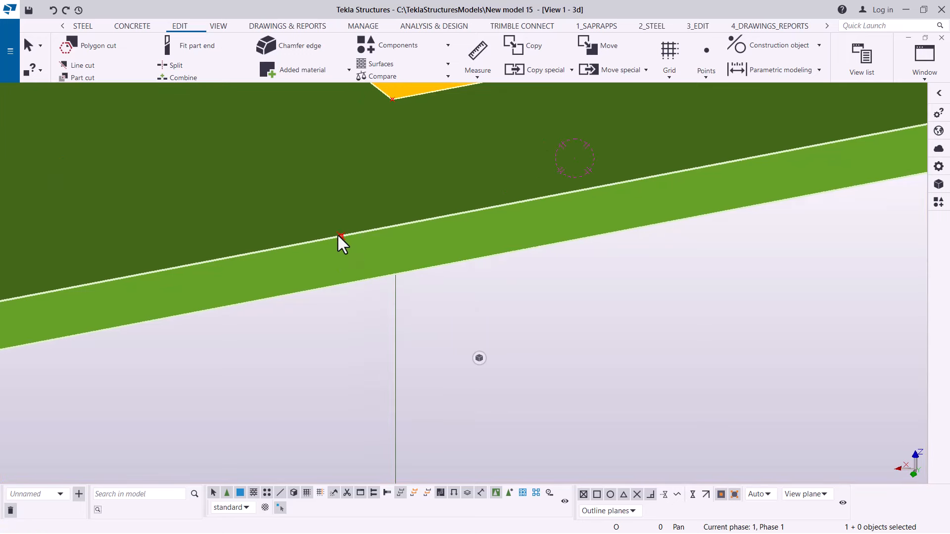
Add a point on the bottom flange's lower edge, perpendicular across the flange thickness from the upper edge point.
left_click(706, 77)
left_click(750, 319)
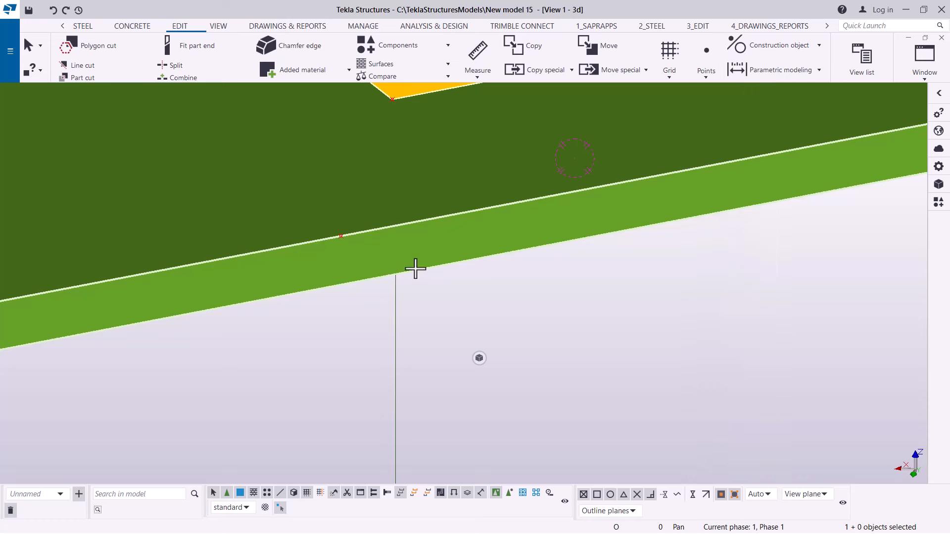
left_click(346, 239)
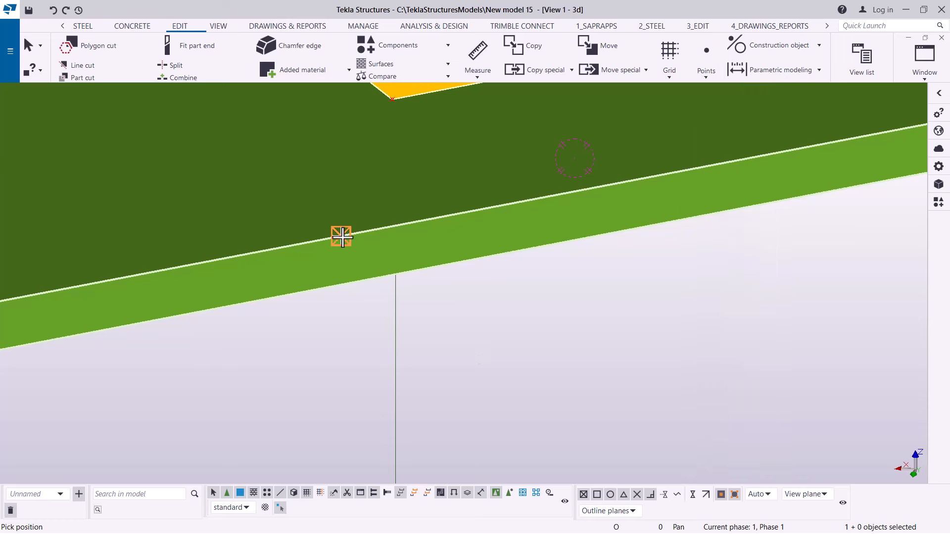
left_click(353, 282)
right_click(438, 234)
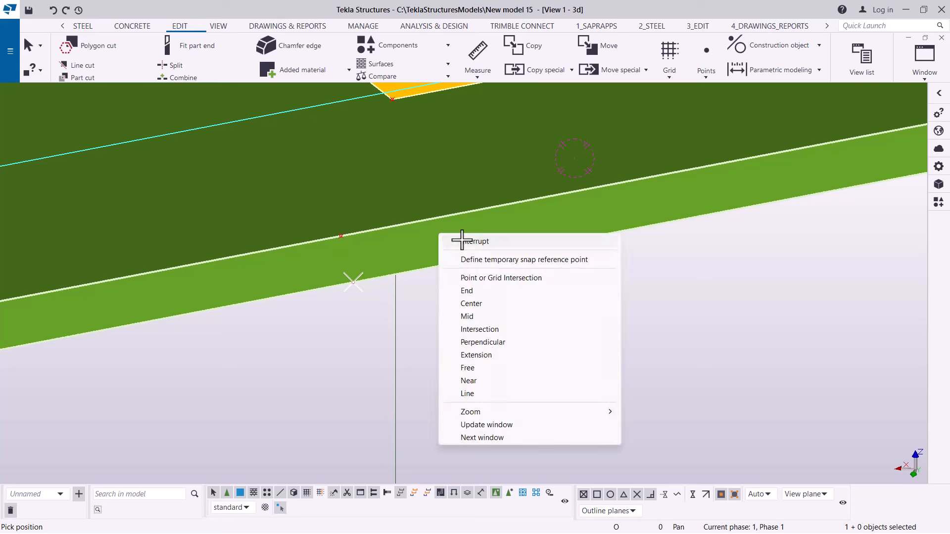
left_click(465, 240)
Begin a polygon cut on the sloped beam at the upper and lower end corners of the bottom flange's near side.
scroll(428, 208, "down", 5)
scroll(429, 212, "down", 3)
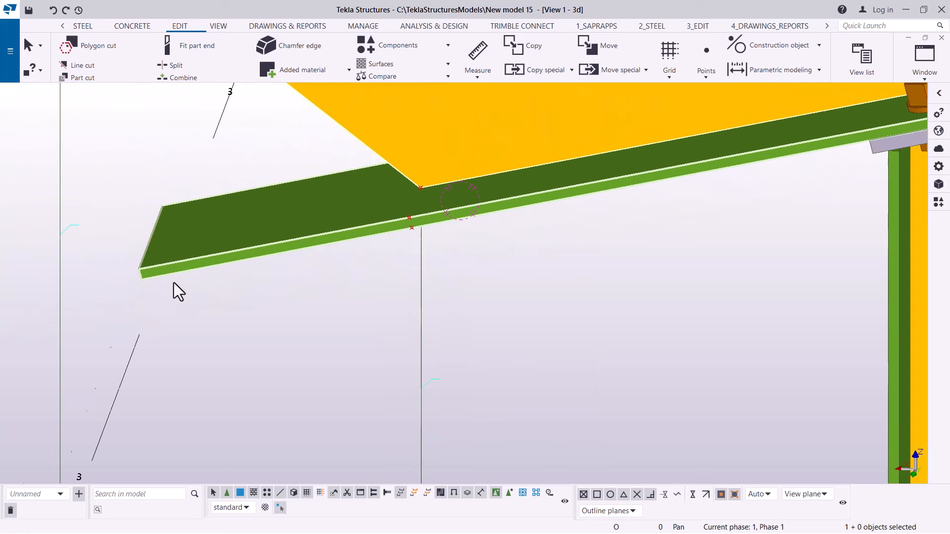
scroll(173, 272, "up", 3)
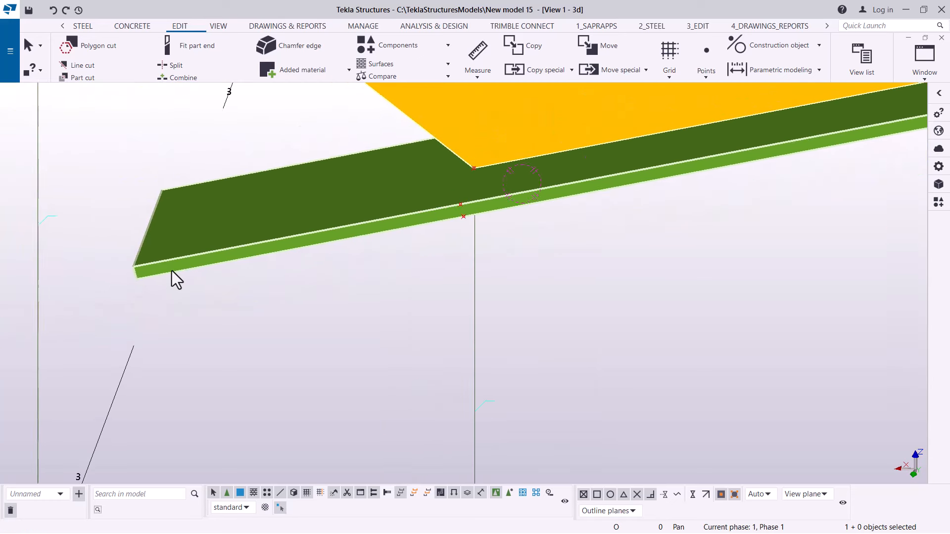
left_click(91, 51)
scroll(149, 271, "up", 3)
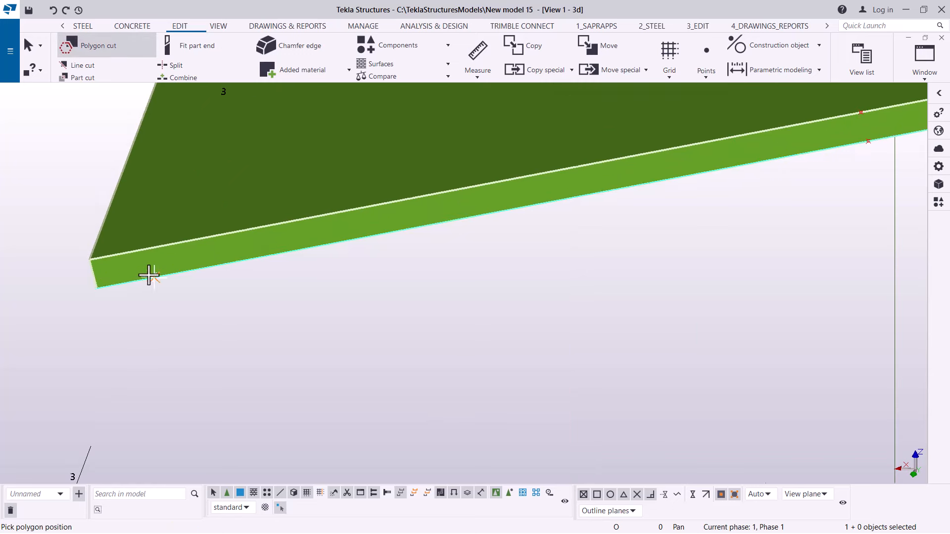
left_click(91, 259)
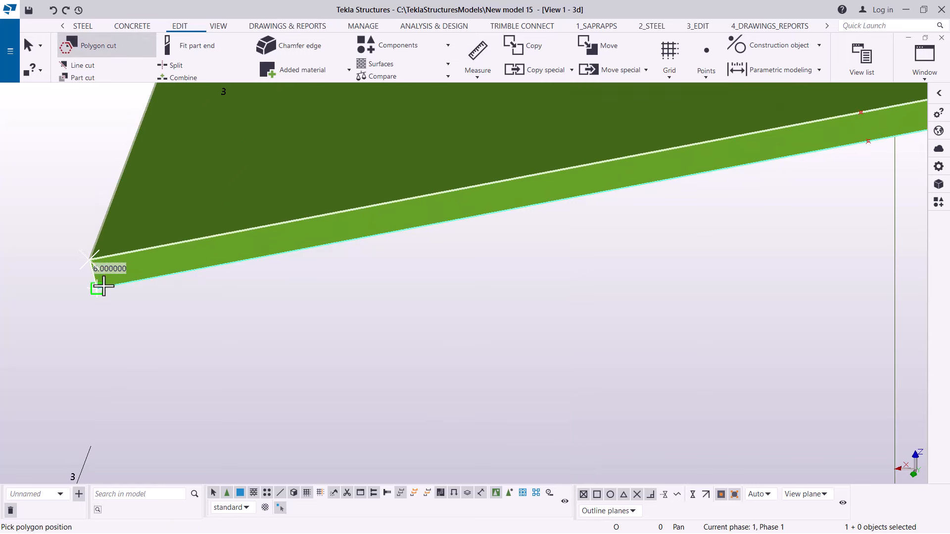
left_click(103, 286)
Run the polygon through the two points on the flange's edges and close it at the first corner to cut off the projecting bottom flange.
scroll(373, 235, "down", 2)
scroll(803, 143, "up", 4)
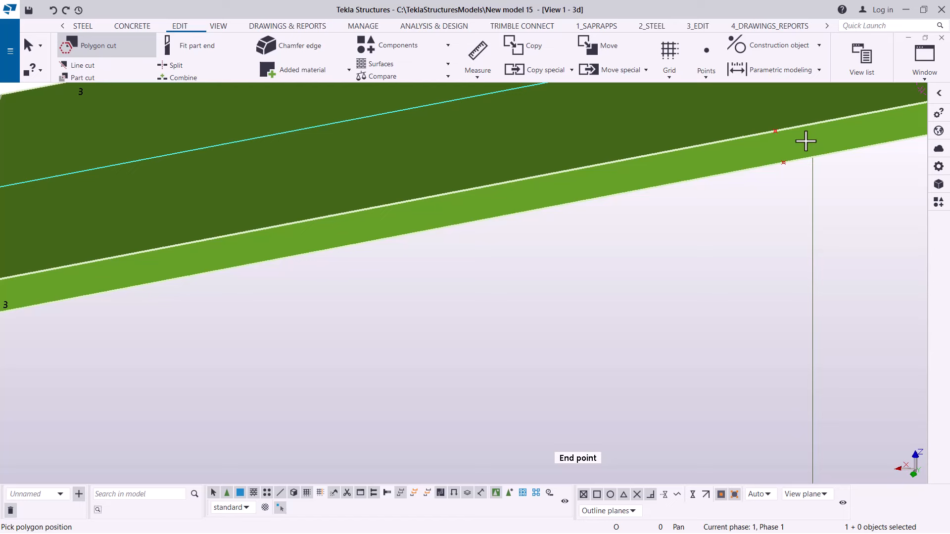
left_click(781, 165)
left_click(773, 130)
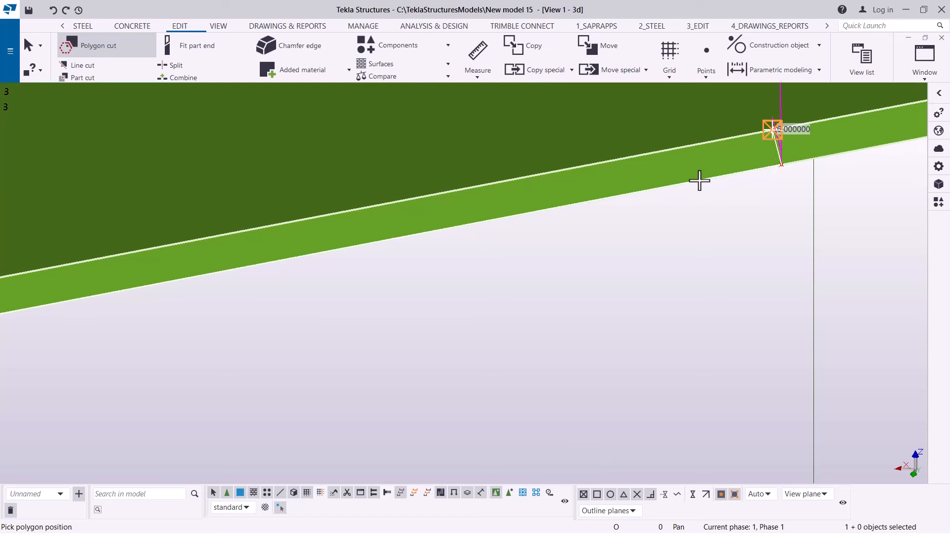
scroll(703, 171, "down", 4)
scroll(386, 233, "up", 2)
scroll(252, 234, "up", 2)
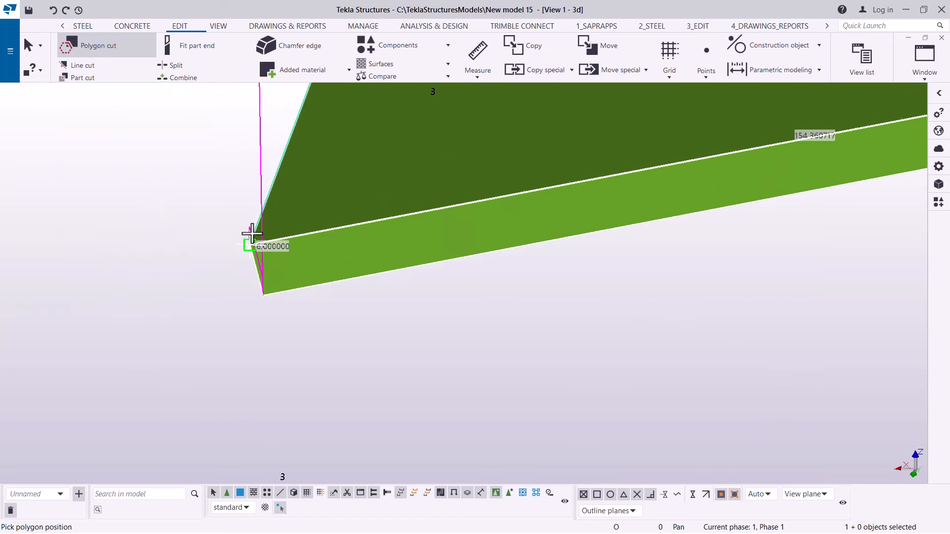
left_click(251, 245)
scroll(210, 305, "down", 4)
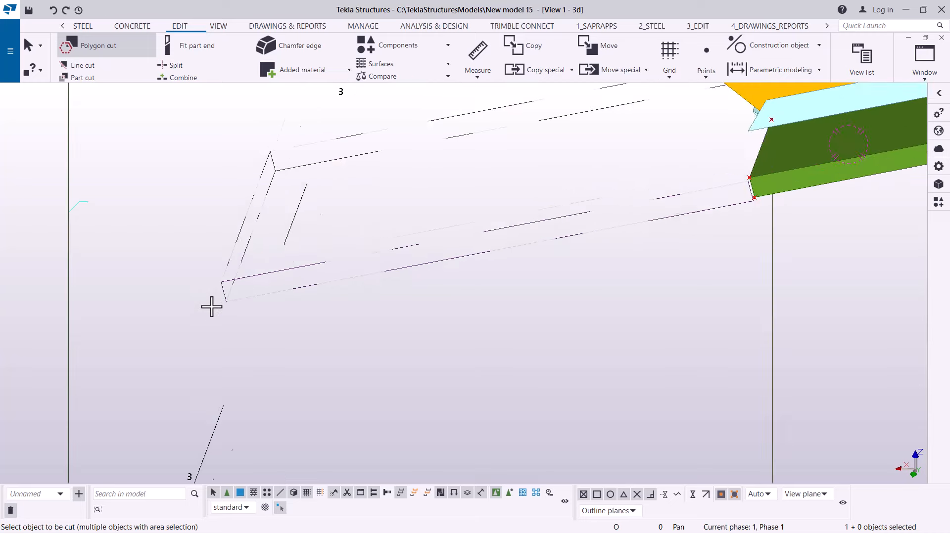
scroll(265, 324, "down", 3)
scroll(217, 186, "up", 4)
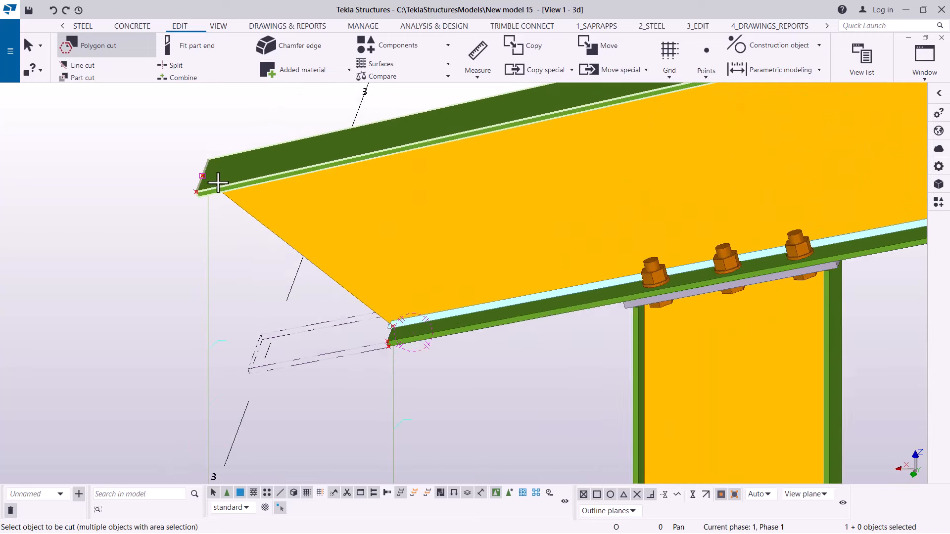
right_click(225, 122)
left_click(252, 129)
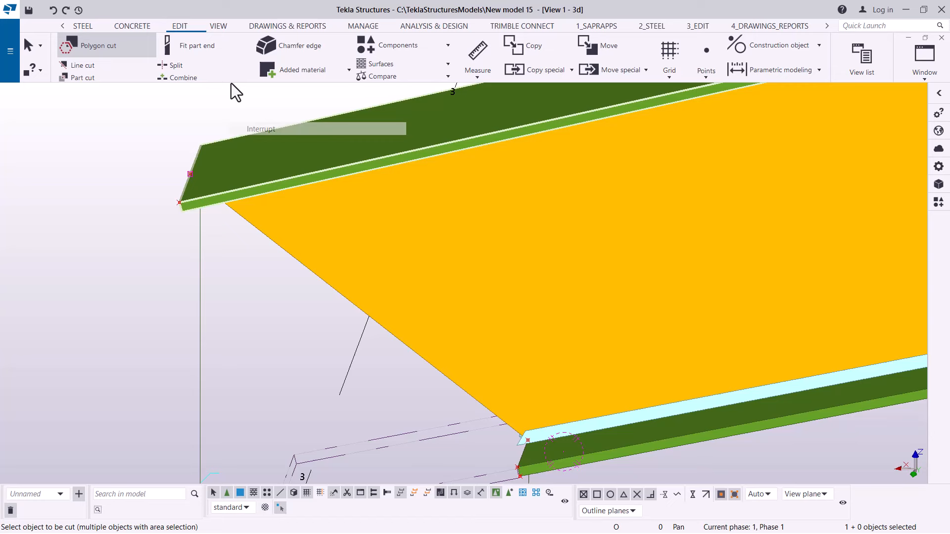
Set the view's rotation centre on the beam's web and rotate the model to expose the underside of the top flange's end.
left_click(219, 27)
left_click(524, 65)
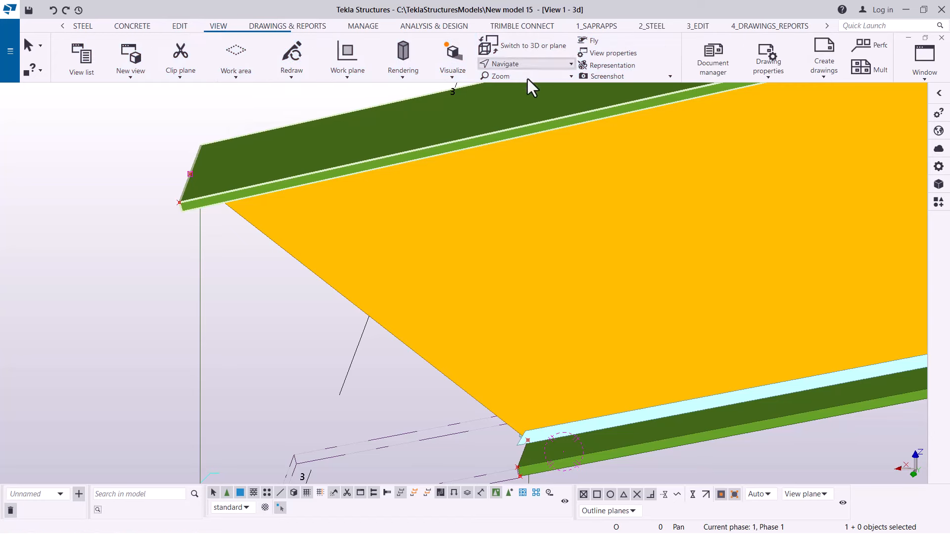
left_click(387, 183)
left_click_drag(387, 184, 395, 97)
scroll(212, 178, "up", 8)
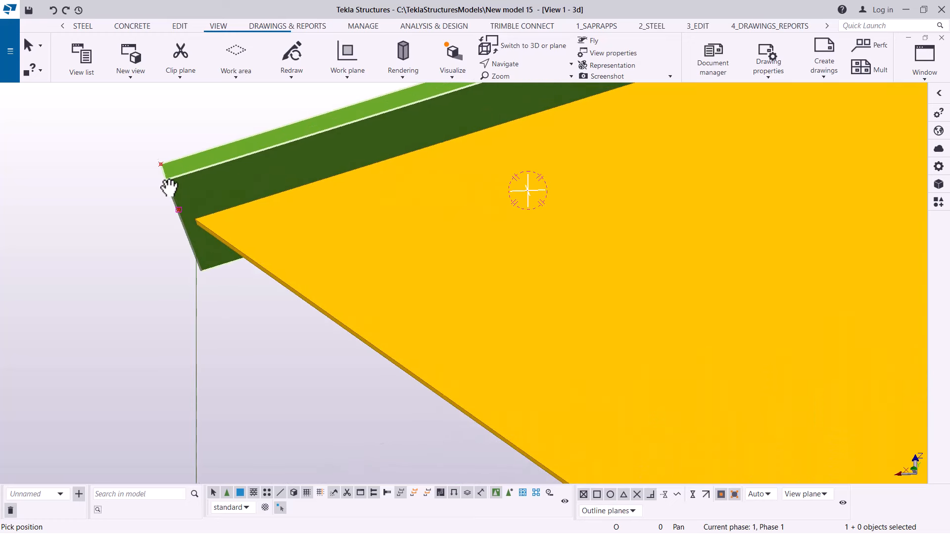
right_click(124, 108)
left_click(151, 114)
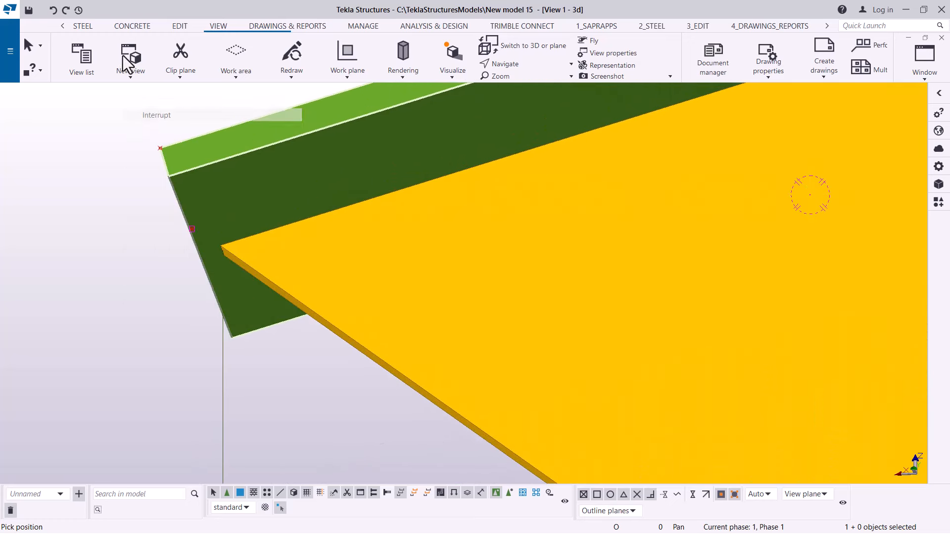
Add points at the web's top cut corner and perpendicular to it on both long edges of the top flange's underside.
left_click(180, 26)
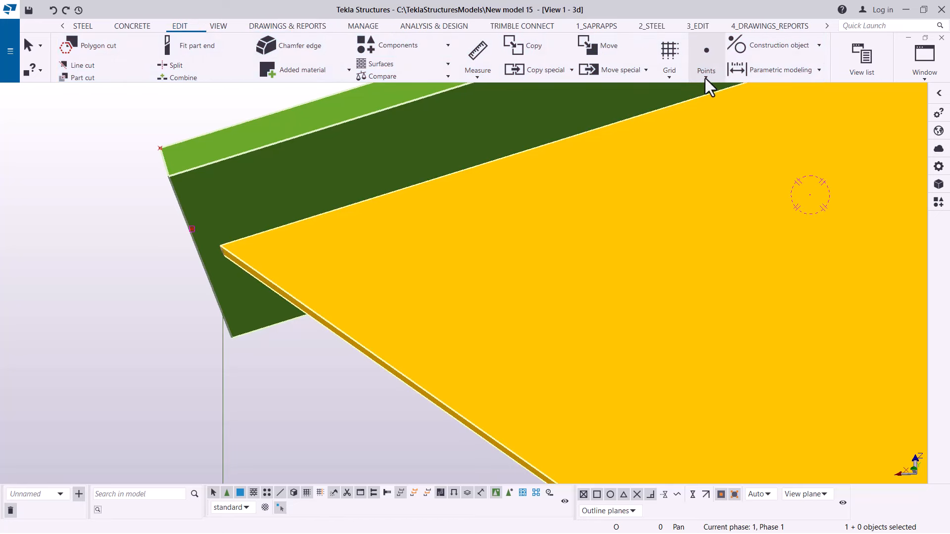
left_click(706, 78)
left_click(750, 318)
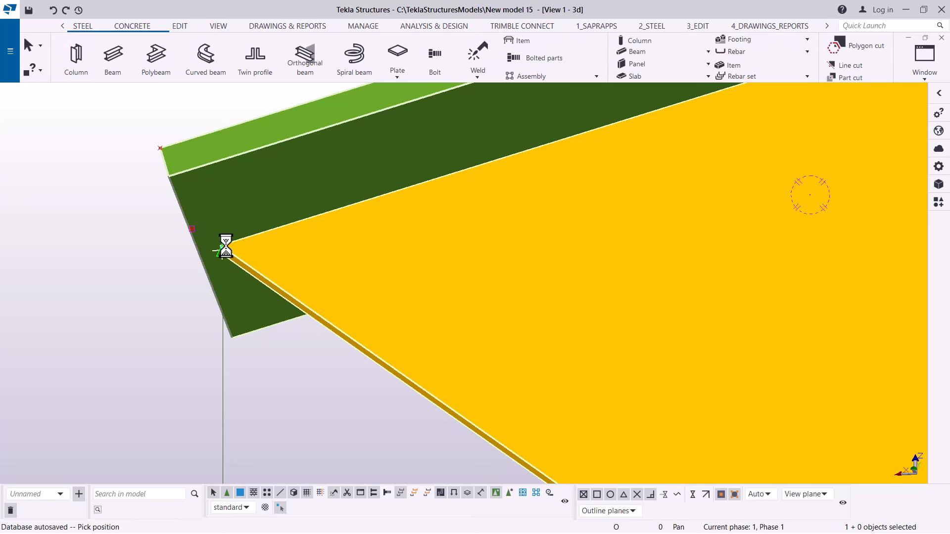
scroll(223, 247, "up", 2)
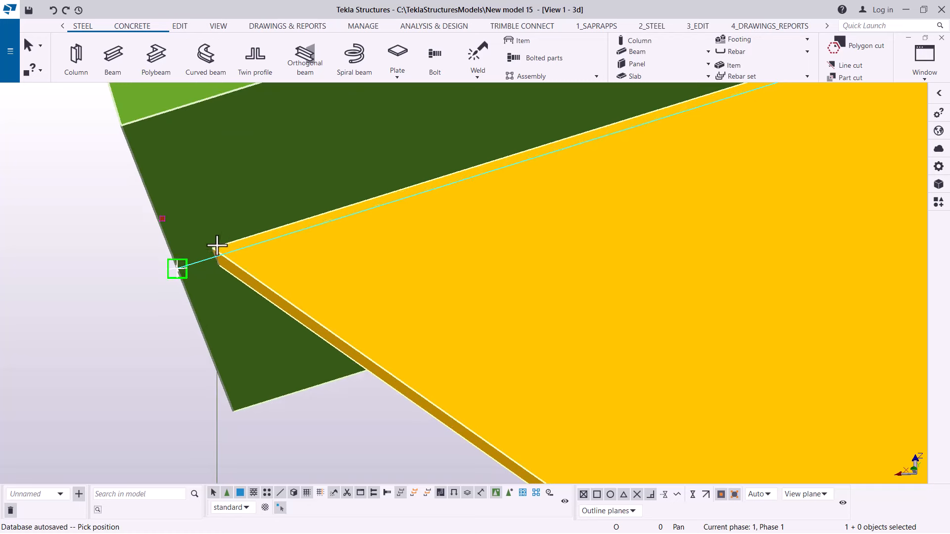
scroll(214, 255, "down", 1)
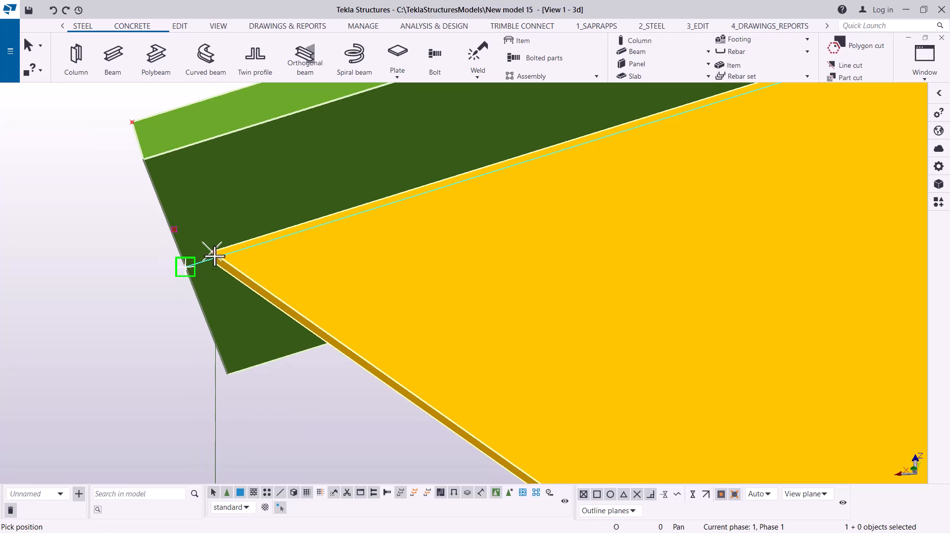
left_click(174, 152)
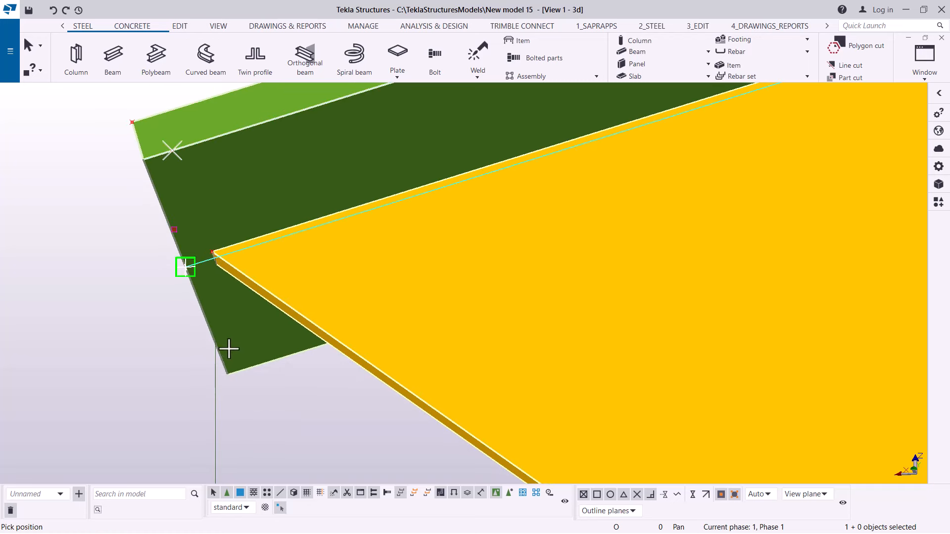
left_click(256, 365)
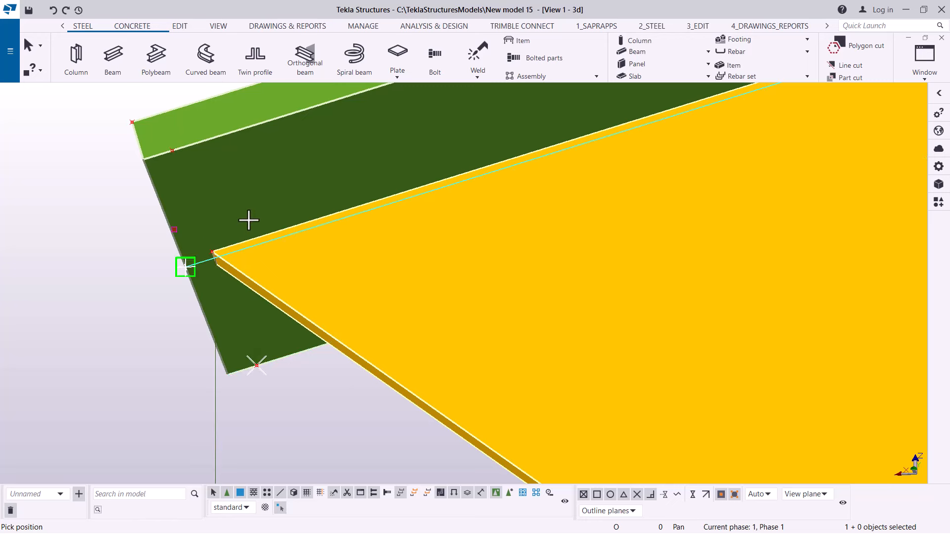
right_click(246, 184)
left_click(282, 191)
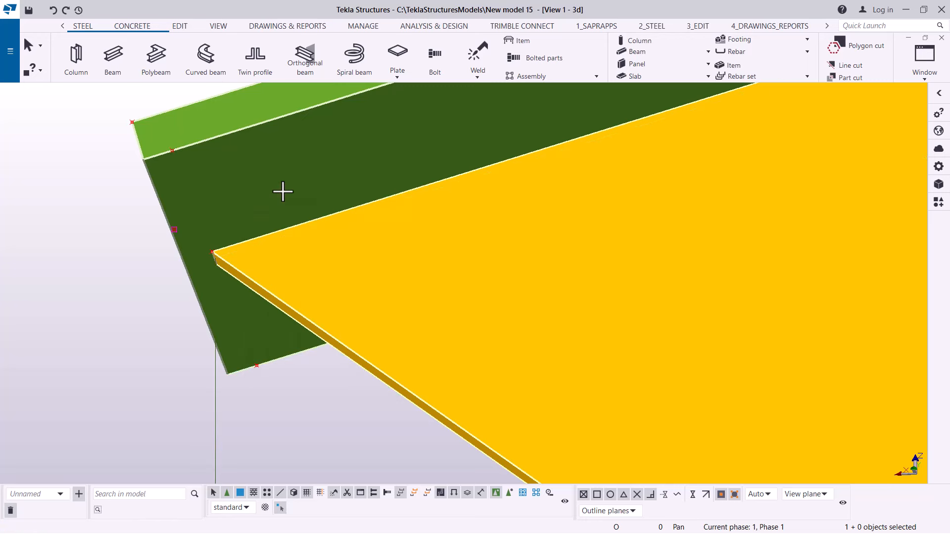
Polygon-cut the projecting end of the sloped beam's top flange, running through its two end corners and the two added edge points.
left_click(179, 26)
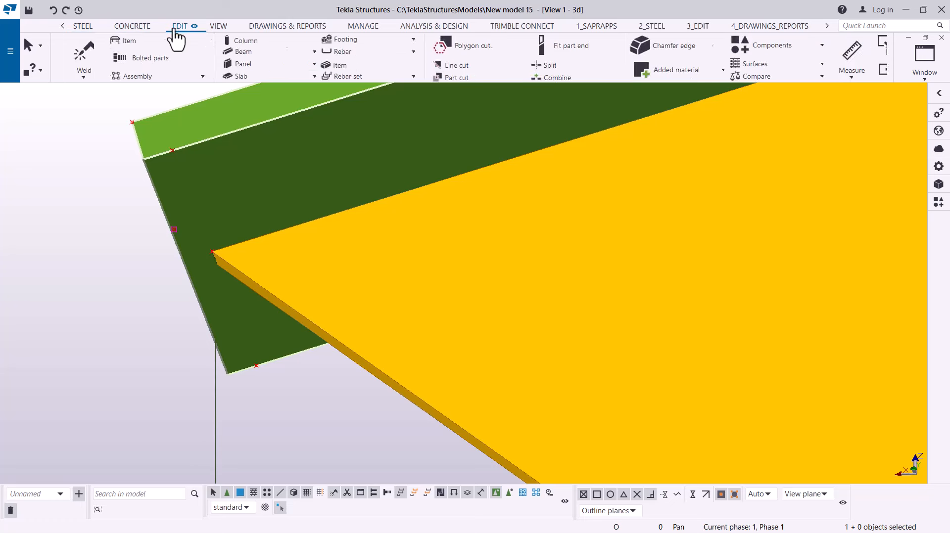
left_click(99, 45)
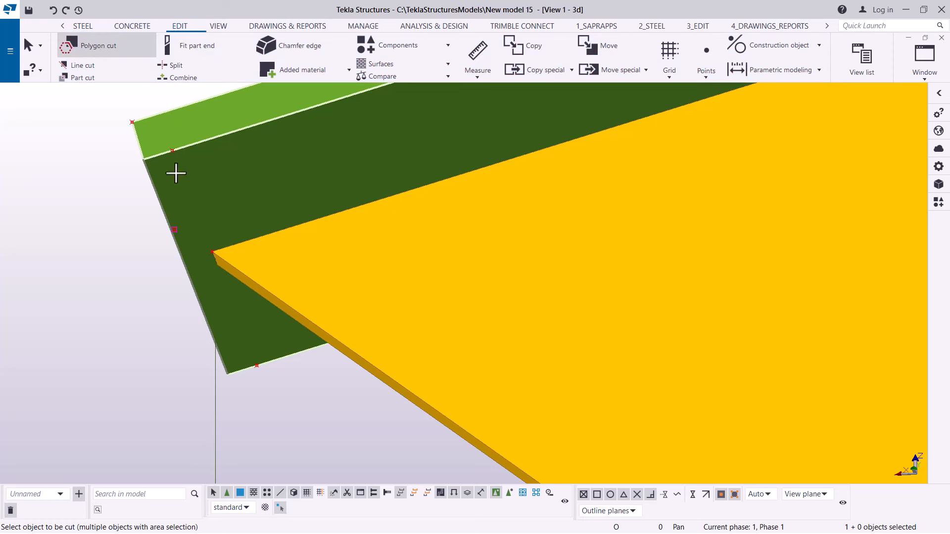
left_click(199, 180)
left_click(171, 151)
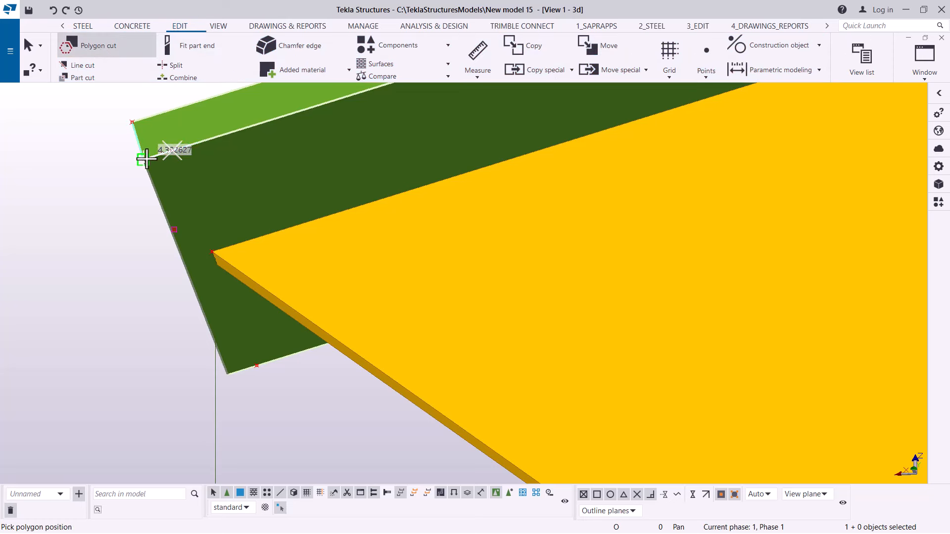
left_click(143, 159)
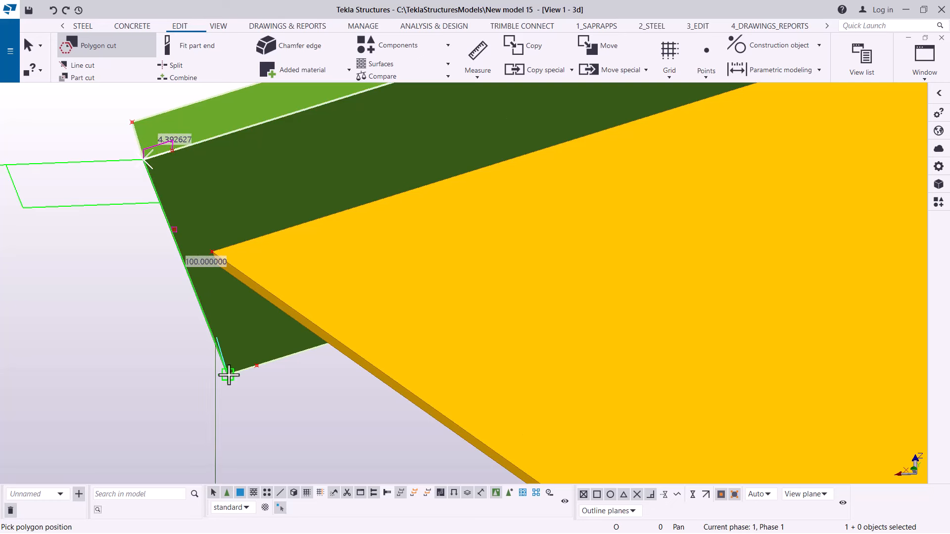
scroll(228, 376, "up", 3)
left_click(224, 384)
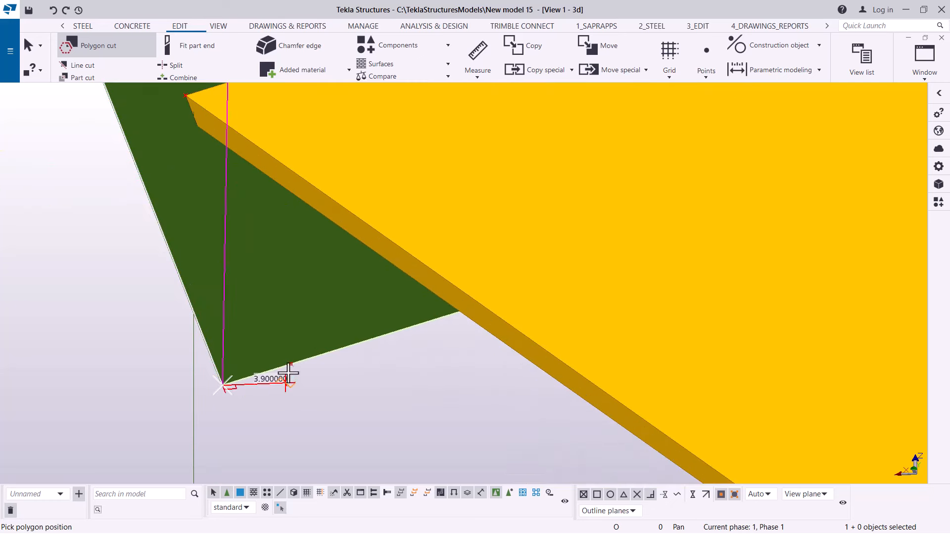
left_click(289, 375)
scroll(286, 379, "down", 4)
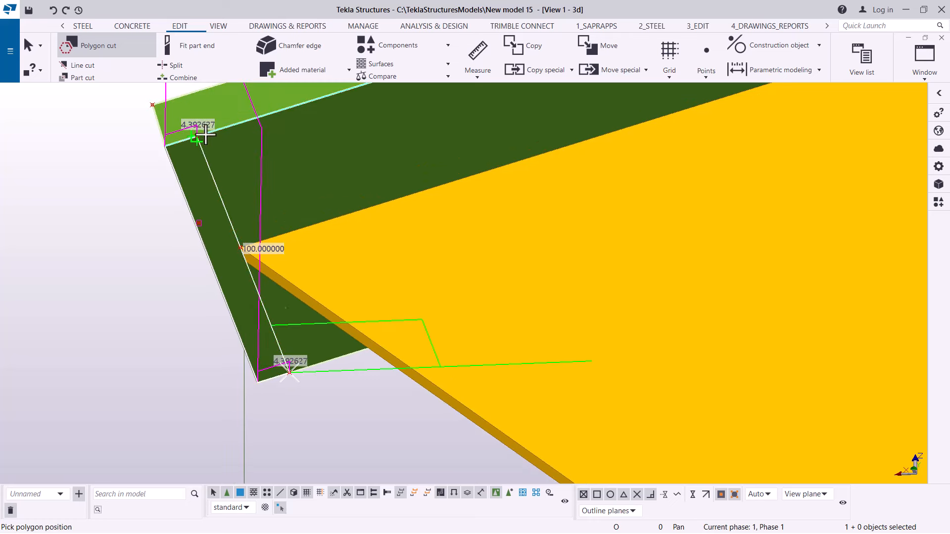
left_click(197, 137)
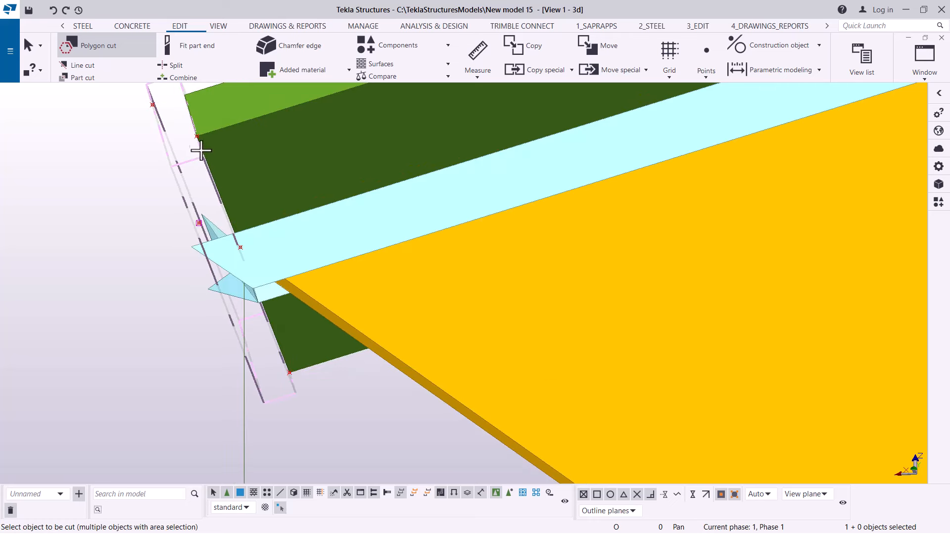
right_click(105, 144)
left_click(132, 150)
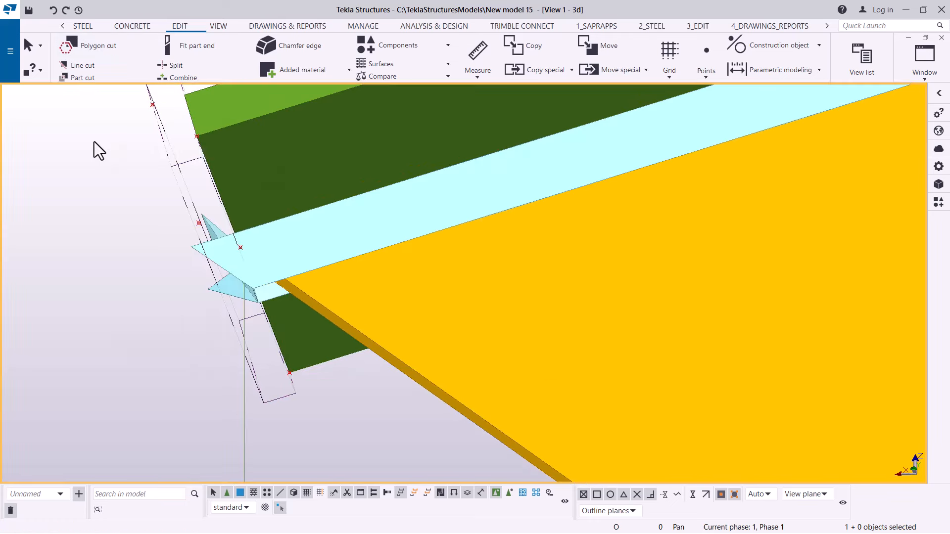
Redraw the view and examine the diagonal joint between the end column and sloped beam, up close and within the whole raised frame.
right_click(94, 142)
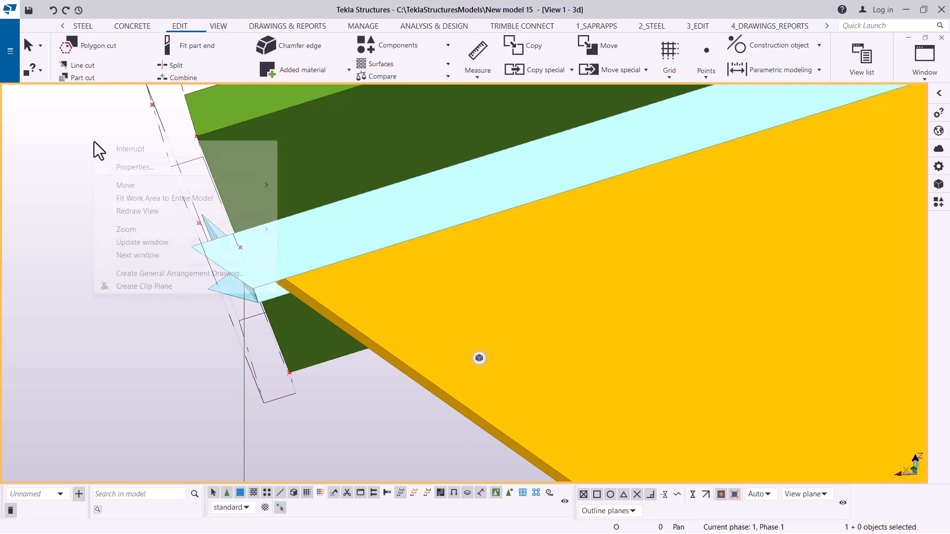
left_click(143, 211)
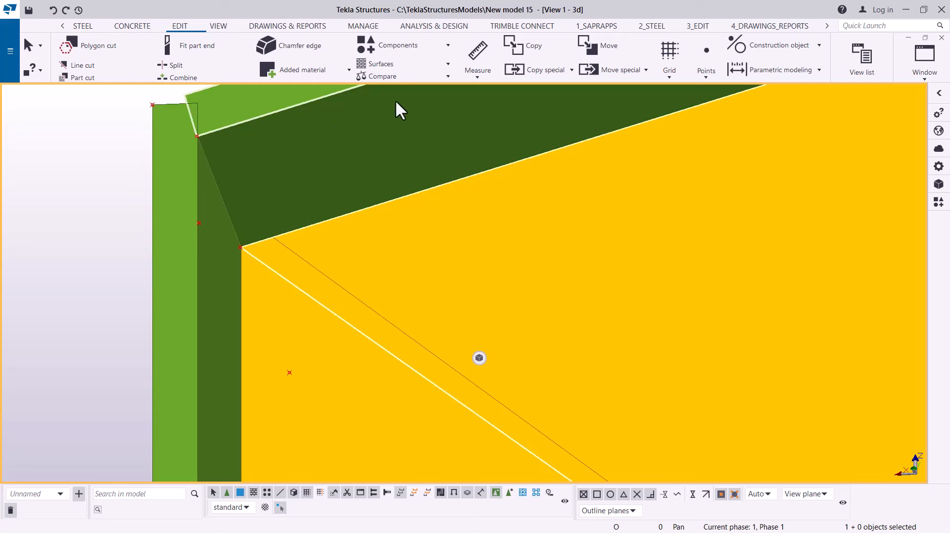
scroll(193, 104, "up", 2)
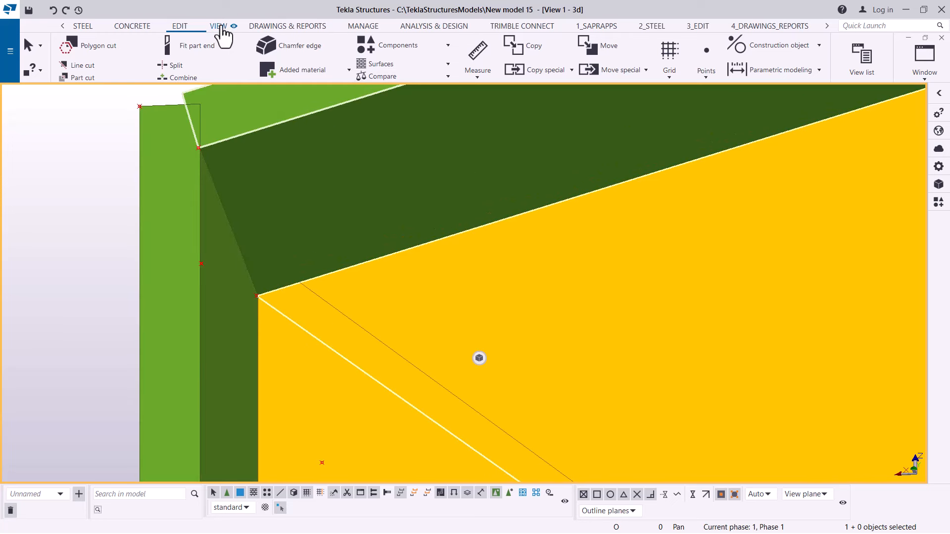
left_click(218, 27)
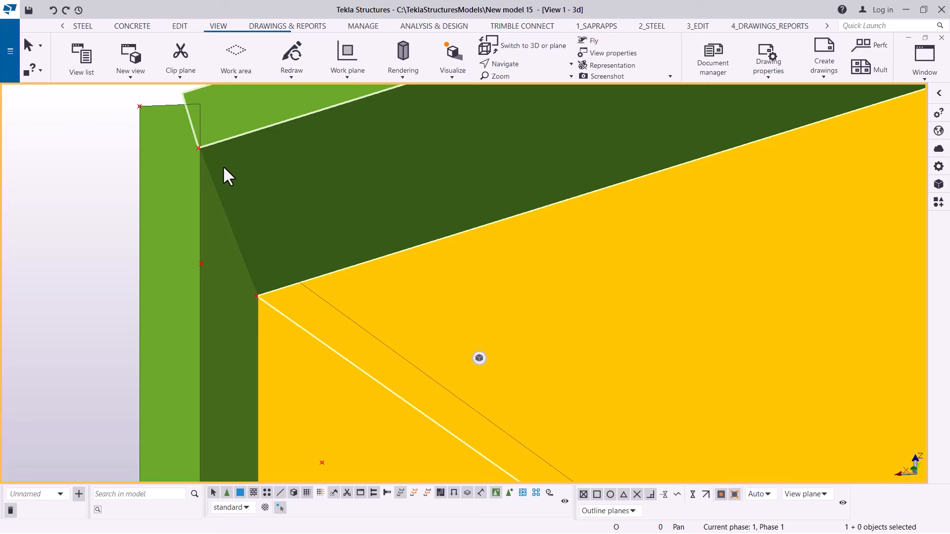
scroll(191, 108, "up", 4)
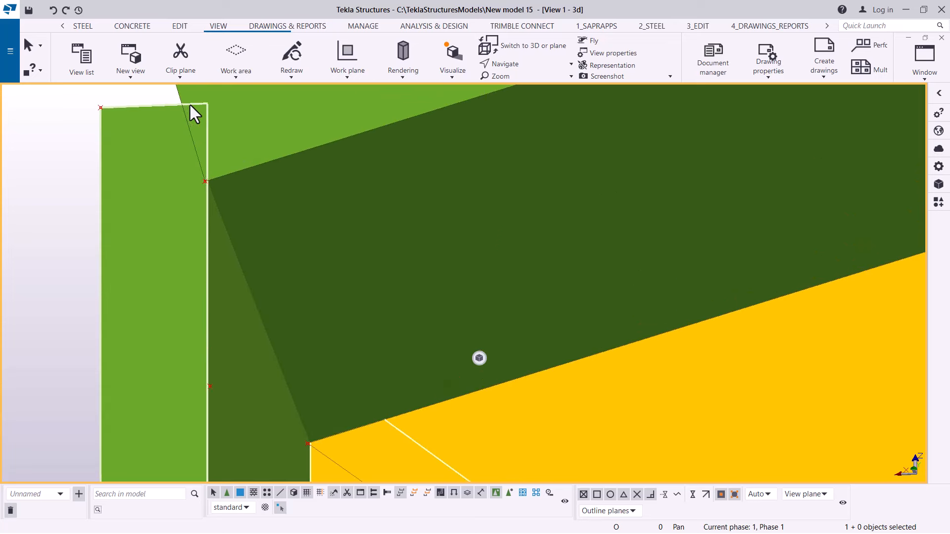
scroll(174, 163, "down", 4)
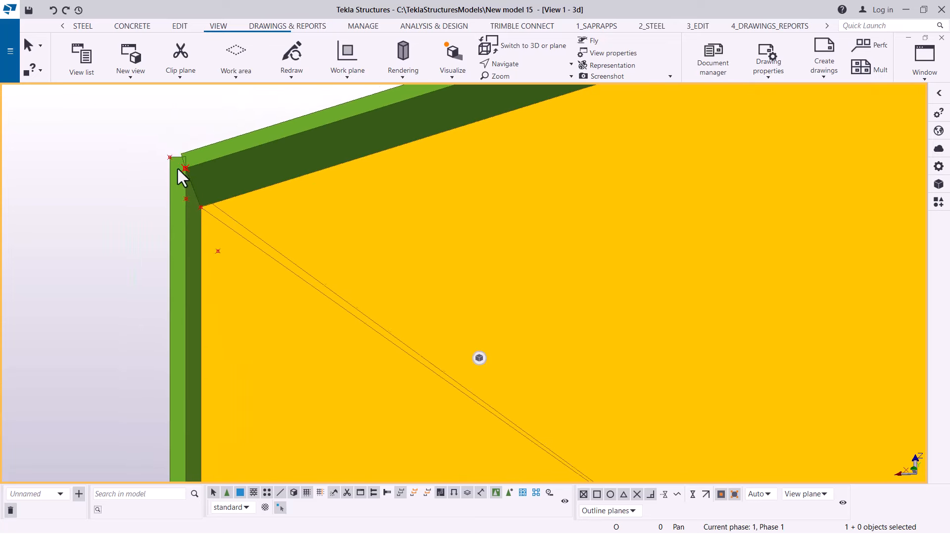
scroll(178, 168, "down", 1)
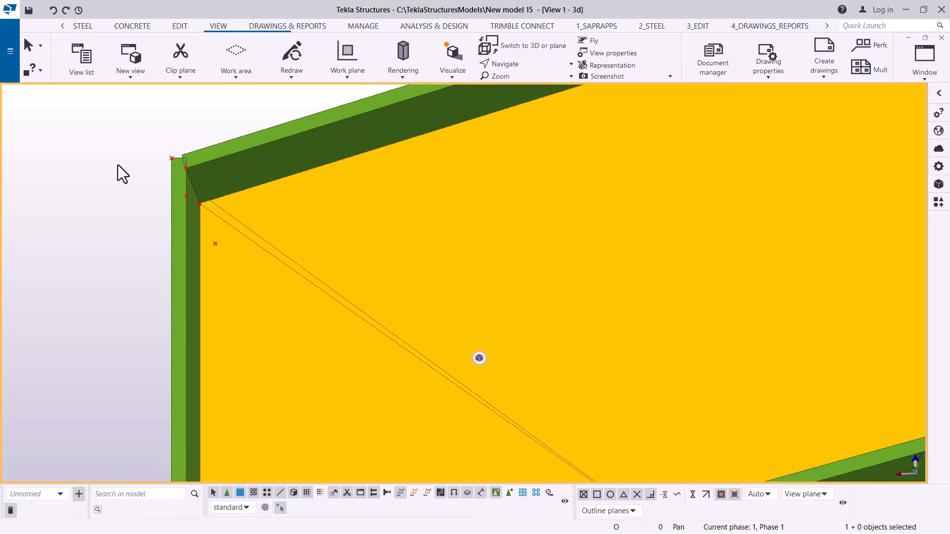
right_click(88, 132)
left_click(133, 204)
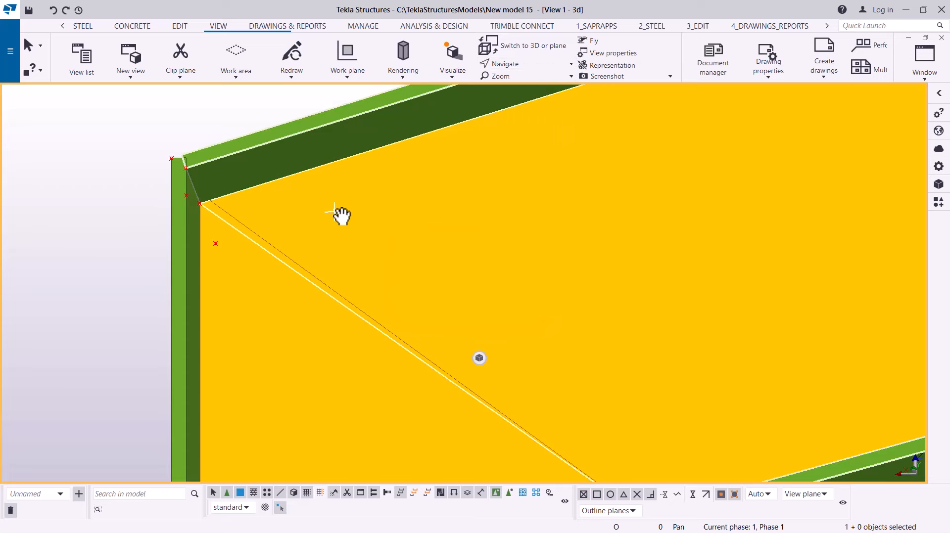
scroll(342, 215, "down", 6)
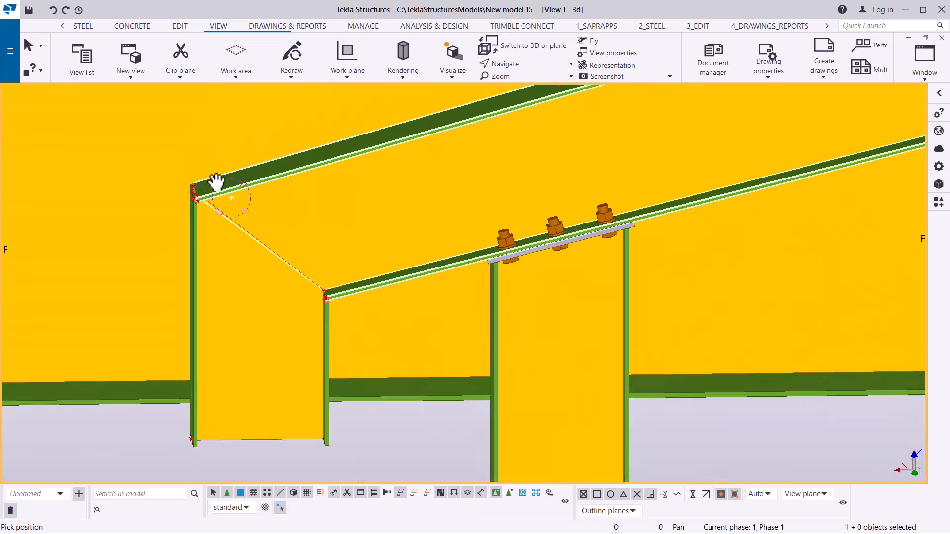
scroll(216, 182, "down", 5)
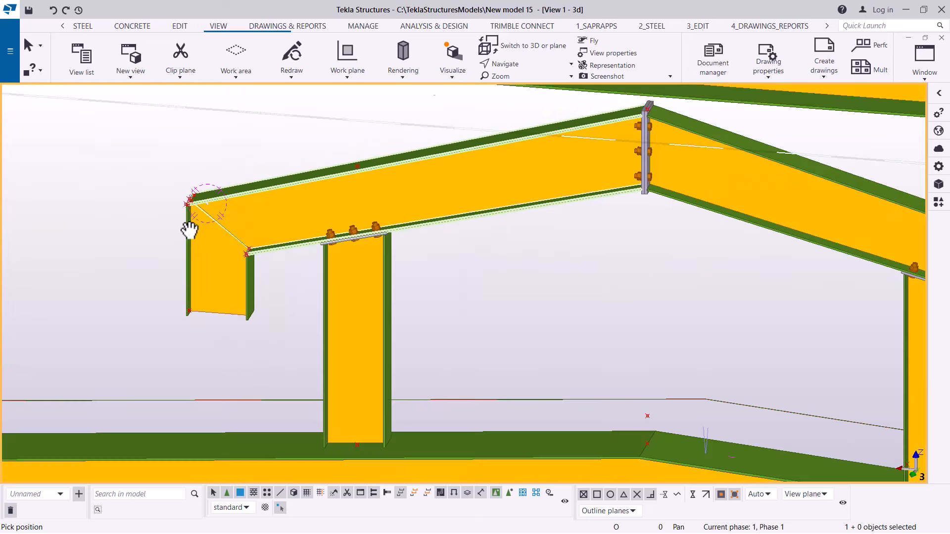
scroll(189, 229, "down", 2)
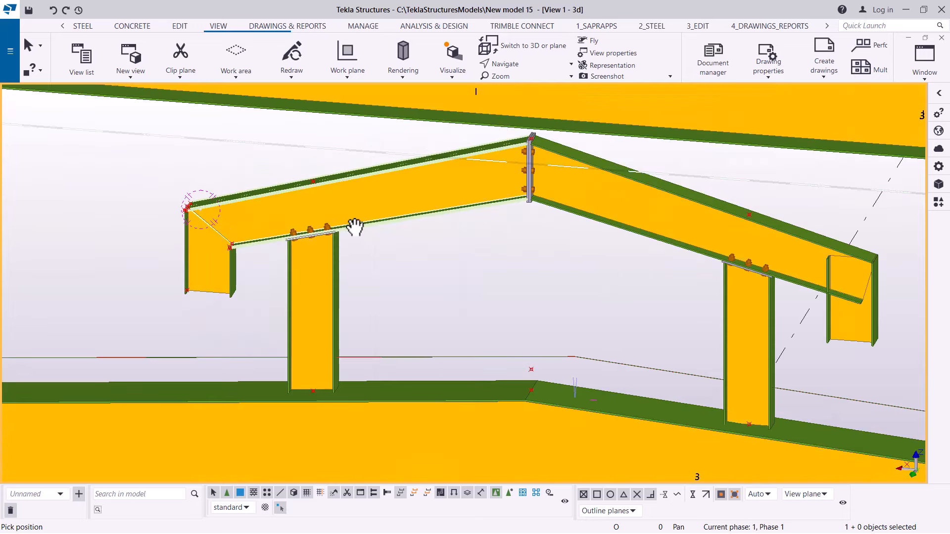
right_click(191, 162)
left_click(204, 170)
Delete the opposite sloped beam together with its overlapping, untrimmed end column.
scroll(863, 293, "up", 2)
scroll(403, 212, "down", 3)
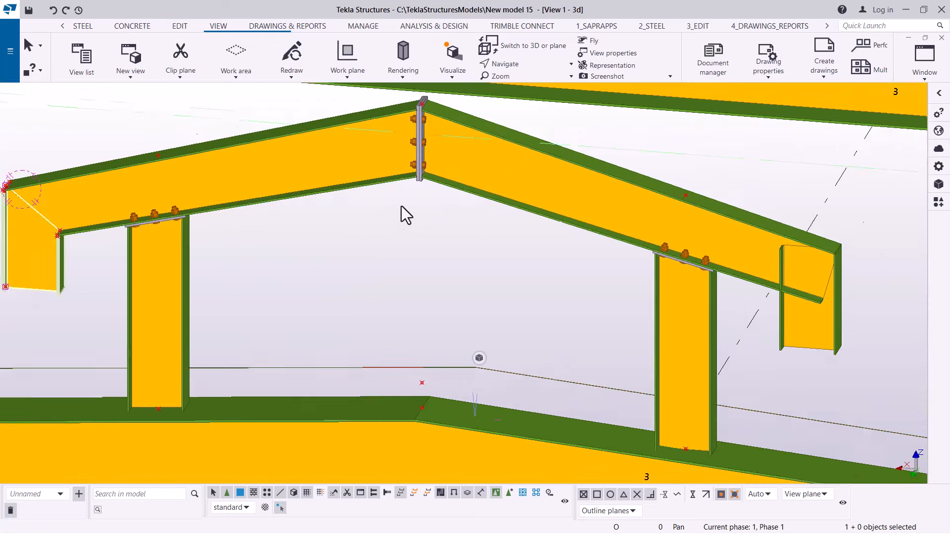
scroll(762, 228, "down", 2)
scroll(722, 261, "up", 4)
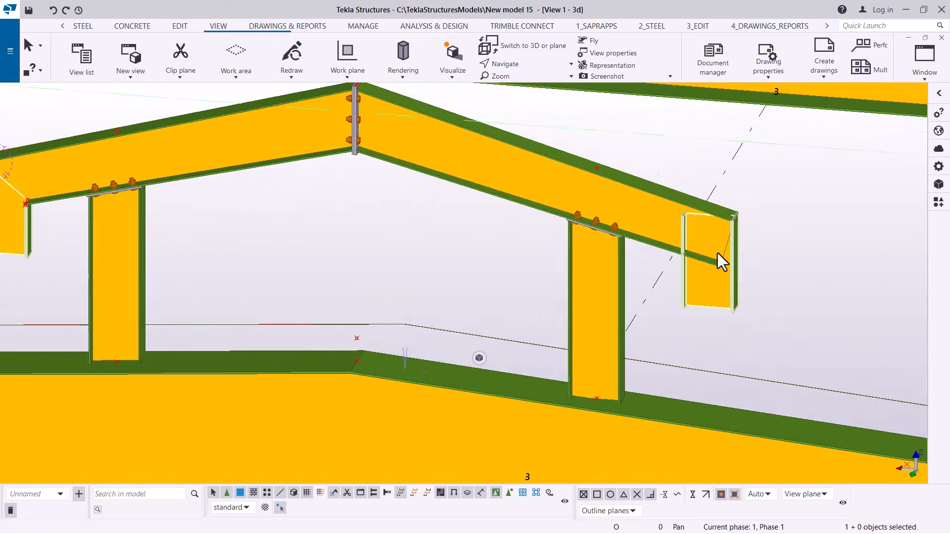
left_click_drag(782, 195, 711, 231)
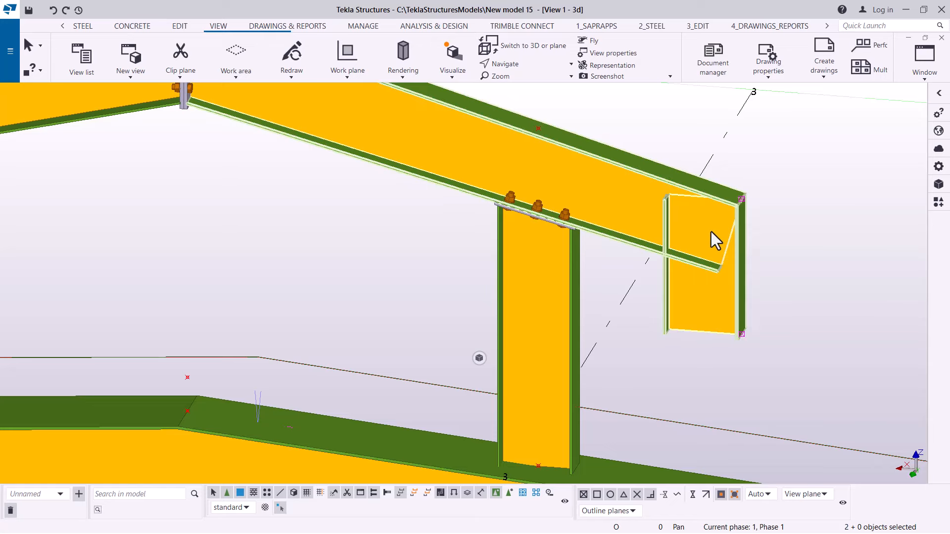
key("Delete")
Start a rotated copy of the trimmed beam, end column and their joint parts, with the axis through the two vertically aligned points below the ridge.
scroll(783, 195, "down", 3)
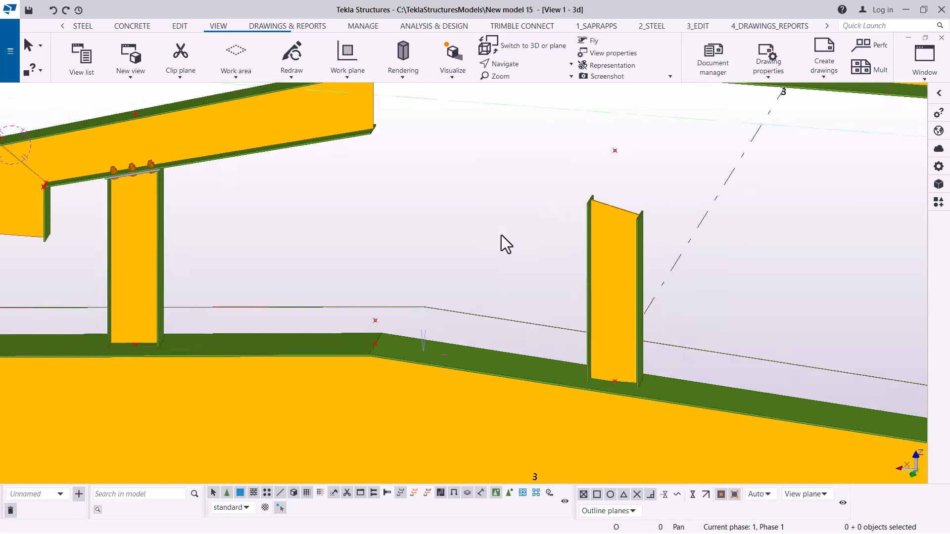
scroll(501, 235, "down", 2)
scroll(368, 141, "up", 3)
left_click_drag(481, 116, 366, 221)
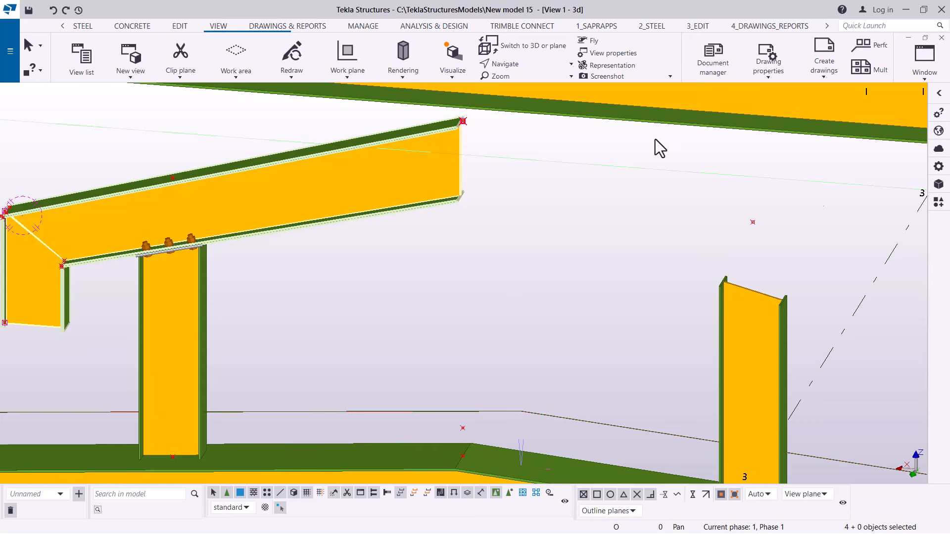
right_click(564, 187)
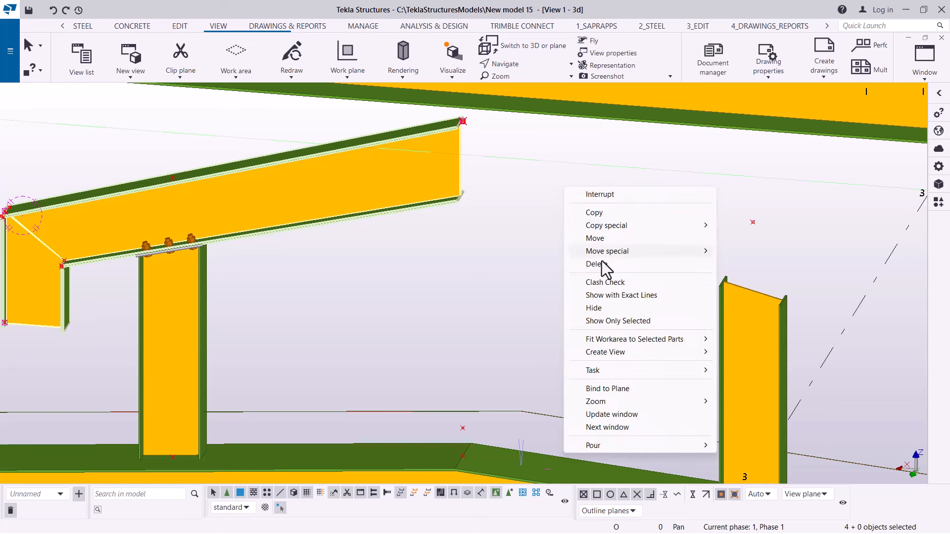
mouse_move(628, 228)
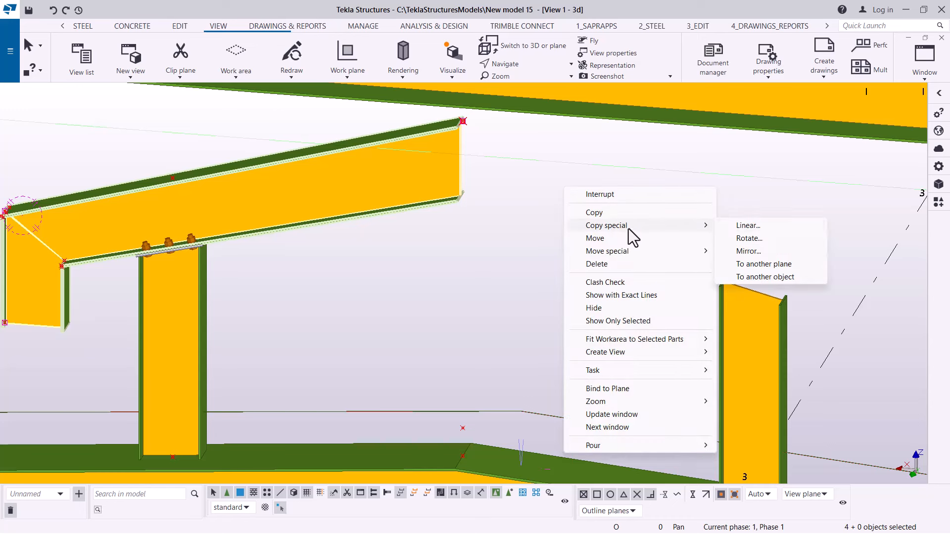
left_click(767, 240)
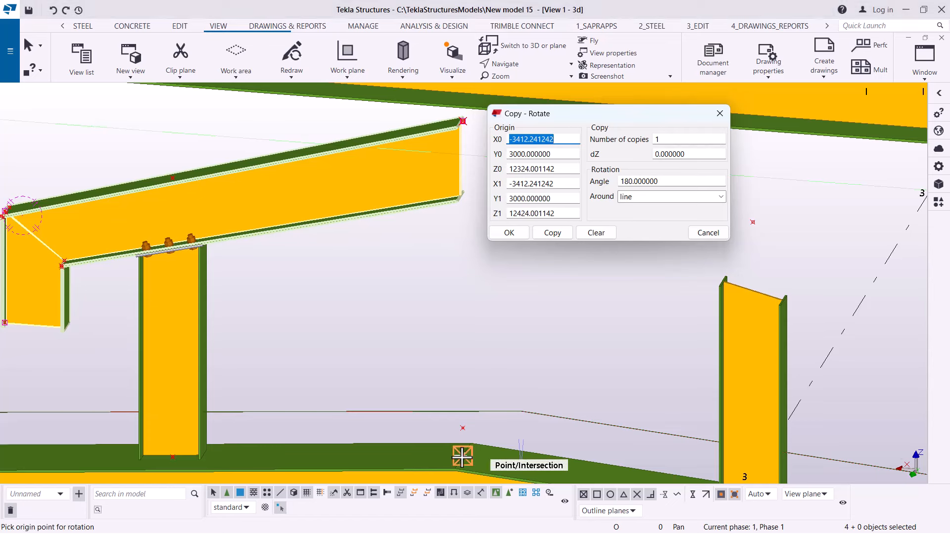
scroll(462, 457, "up", 3)
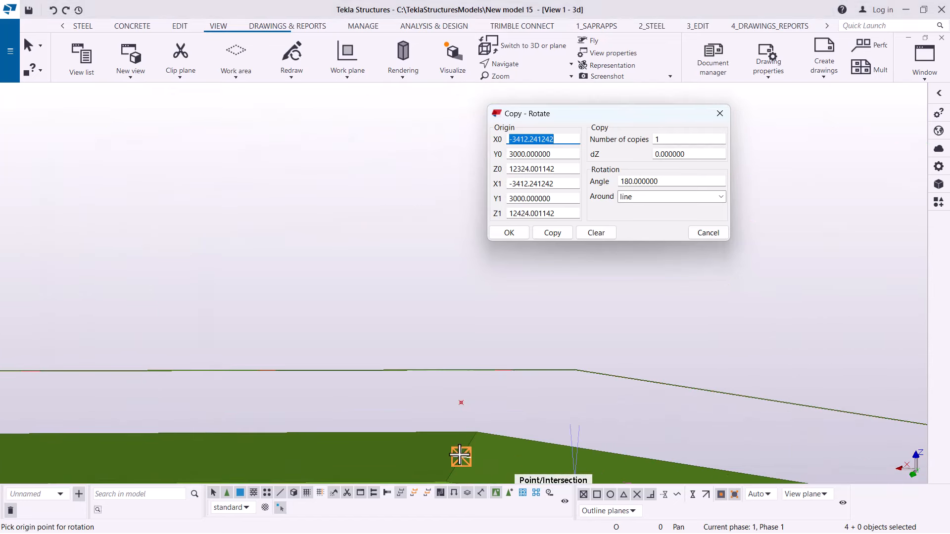
left_click(460, 455)
left_click(462, 406)
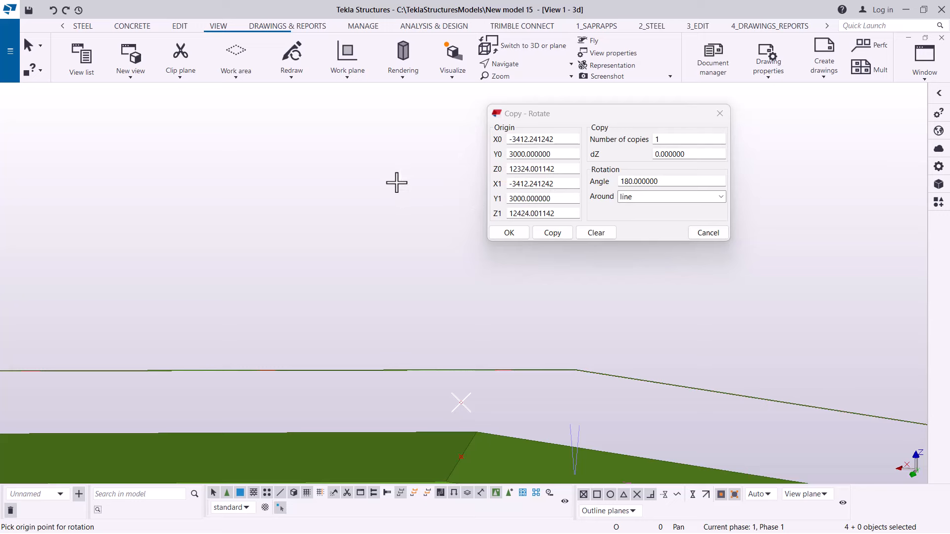
Create 1 copy rotated 180 degrees around the line with 0 dZ on the opposite side of the ridge, and end the command.
scroll(401, 204, "down", 5)
scroll(360, 252, "down", 4)
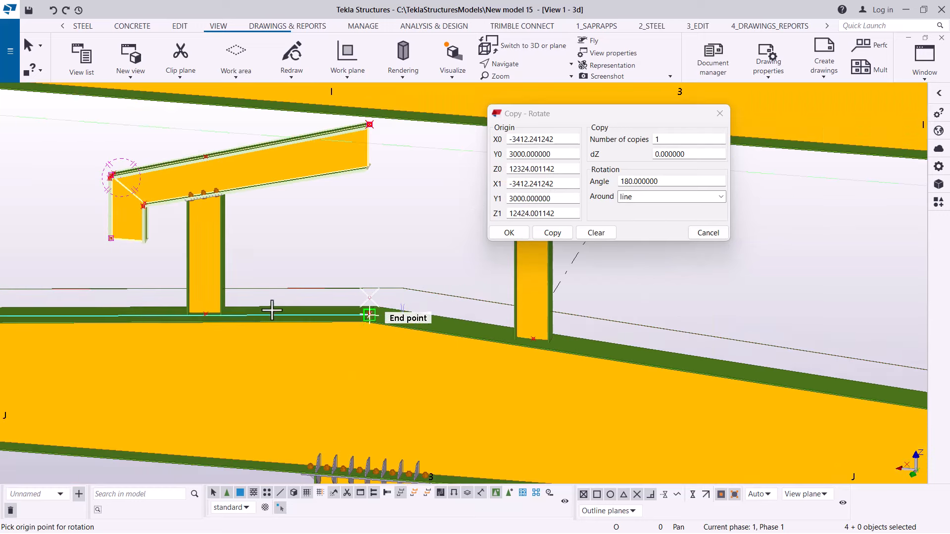
left_click(553, 233)
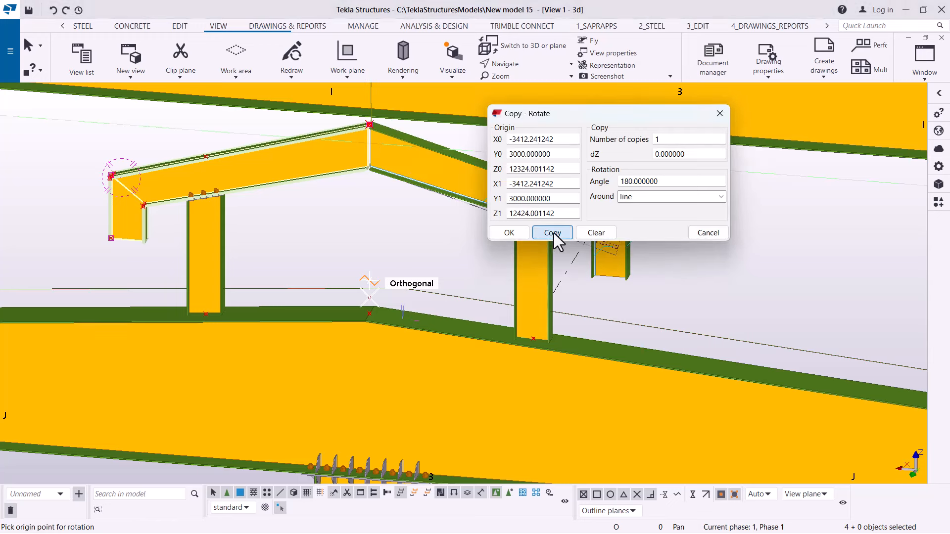
left_click(509, 232)
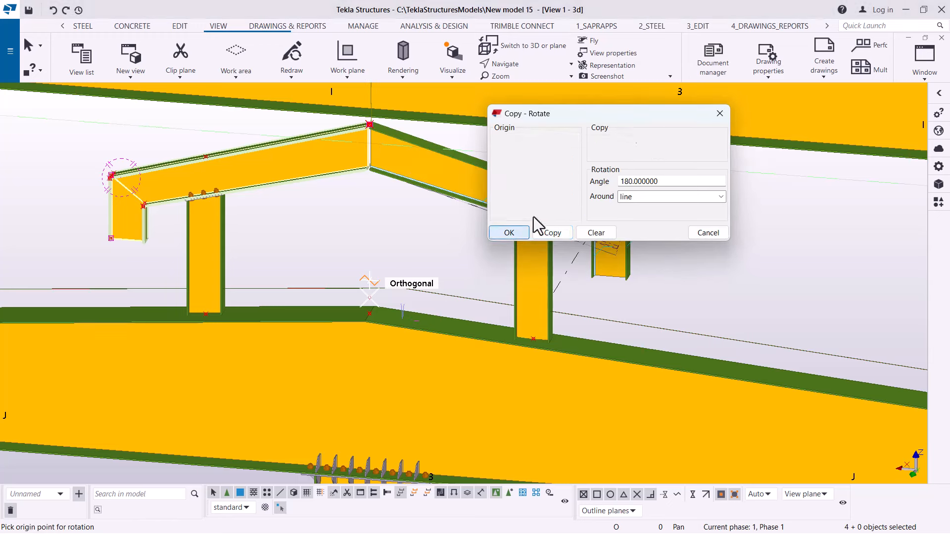
right_click(698, 186)
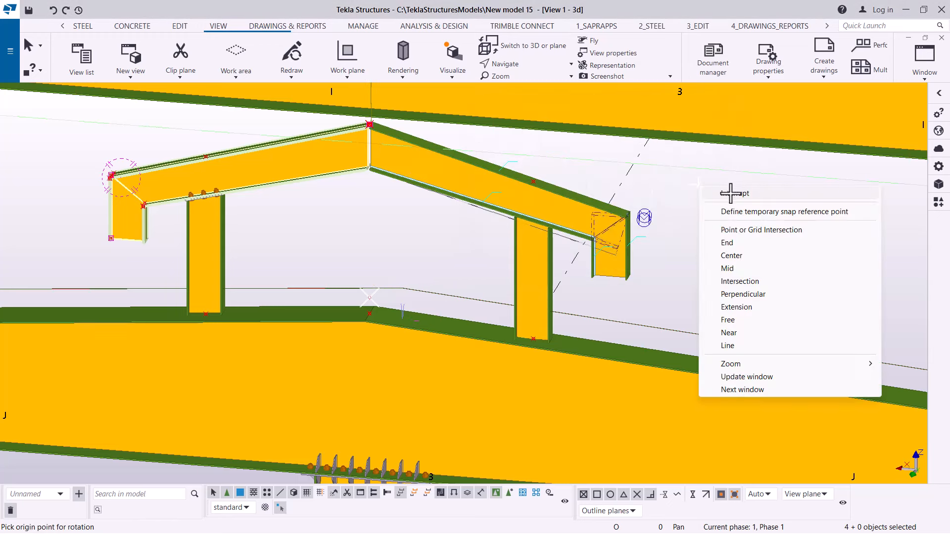
left_click(725, 193)
Set the view point near the ridge, examine where the two sloped beams meet, and redraw the view.
scroll(230, 298, "down", 4)
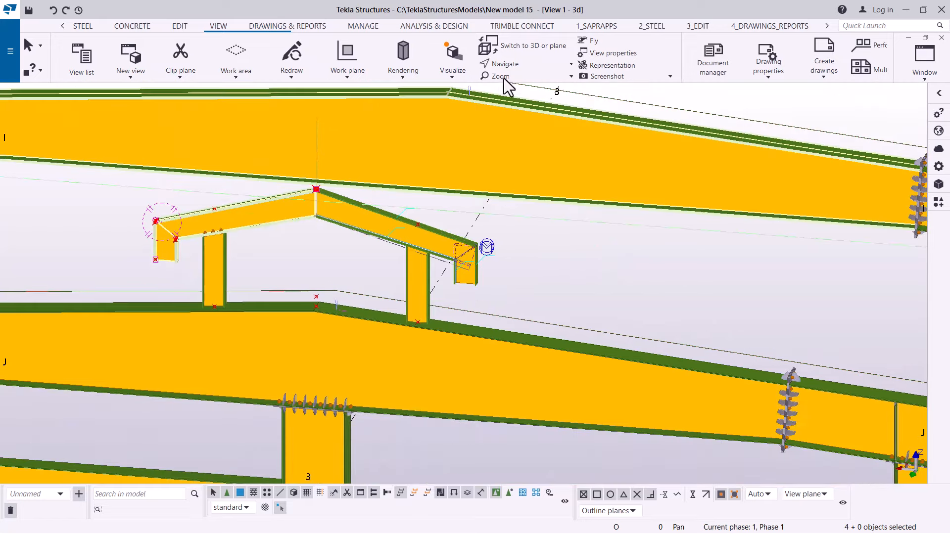
left_click(513, 68)
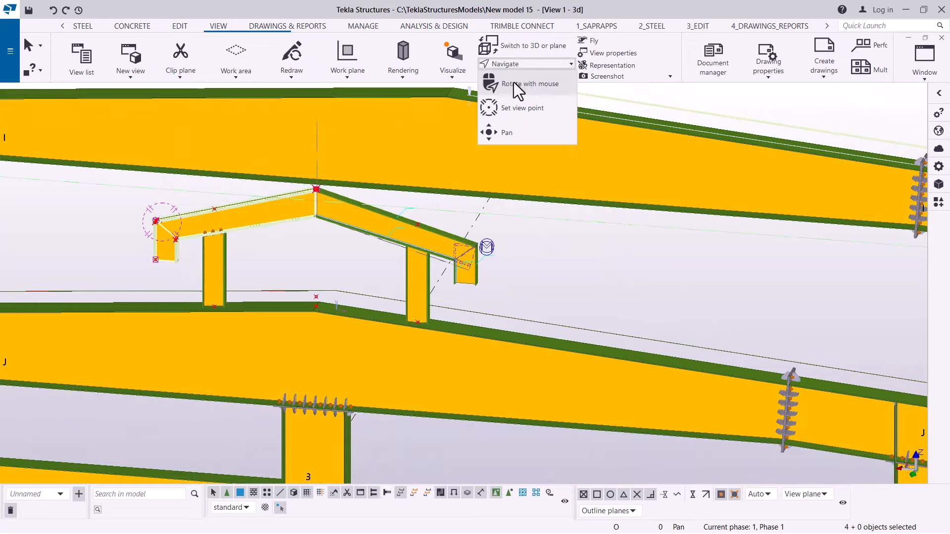
left_click(517, 106)
scroll(317, 198, "up", 5)
middle_click_drag(322, 219, 342, 222, "ctrl")
right_click(426, 155)
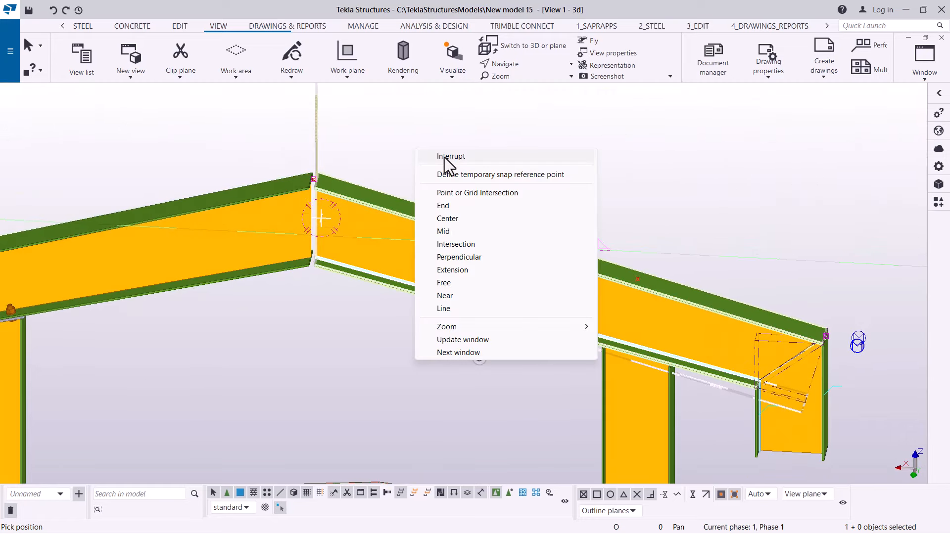
left_click(446, 158)
left_click(638, 164)
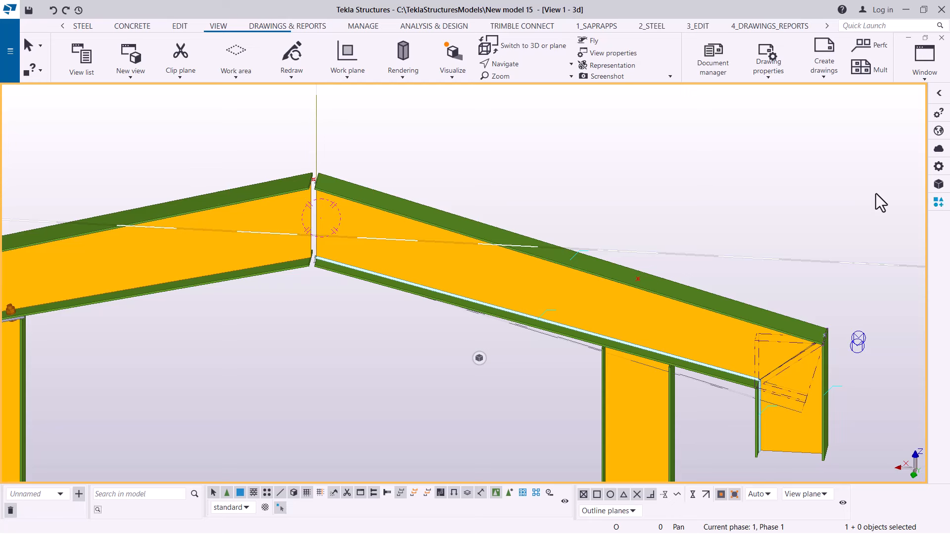
right_click(639, 140)
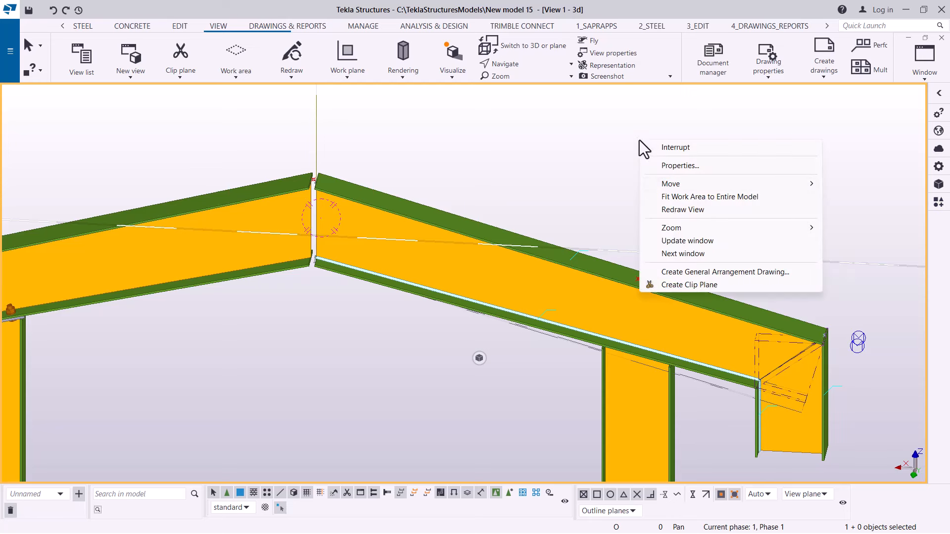
left_click(687, 210)
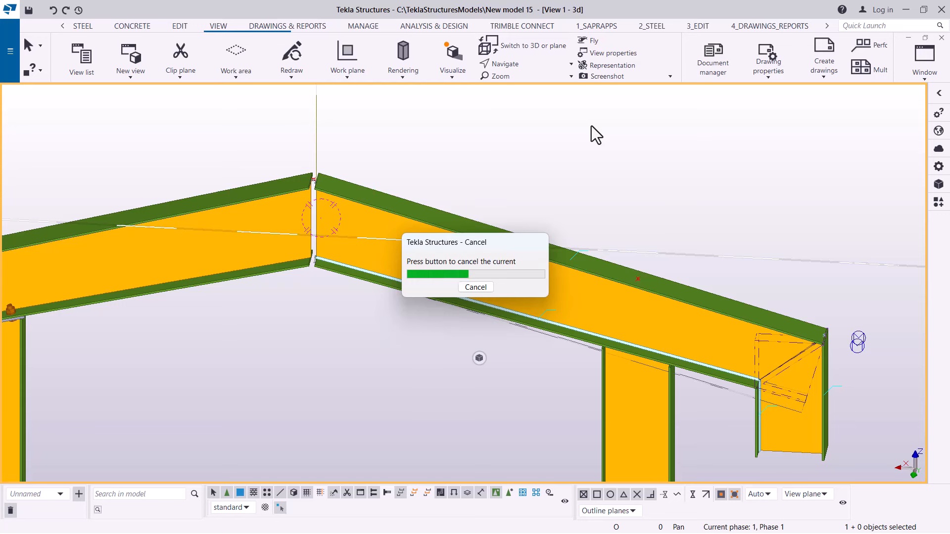
Find the PEB Splice component and use it to join the two sloped beams at the ridge.
left_click(939, 203)
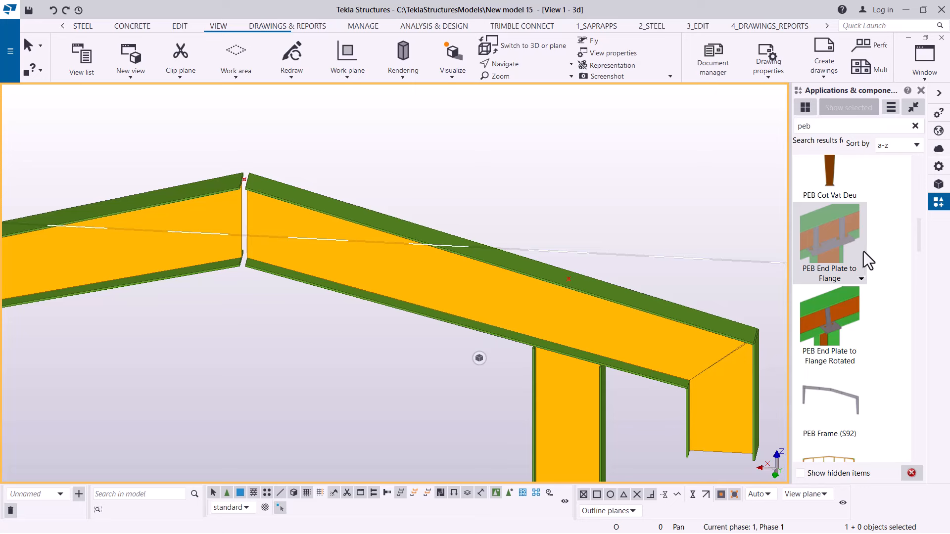
scroll(864, 251, "down", 3)
scroll(886, 223, "down", 1)
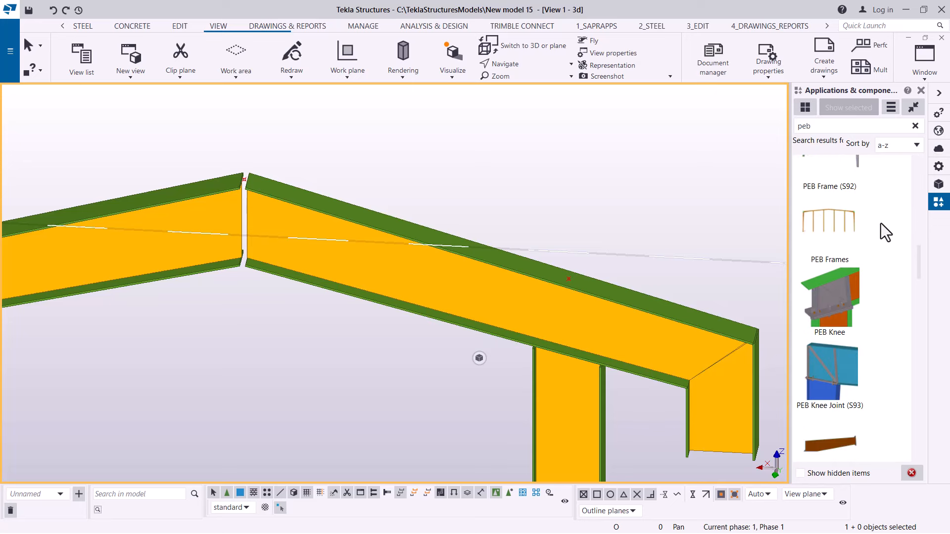
scroll(855, 230, "up", 6)
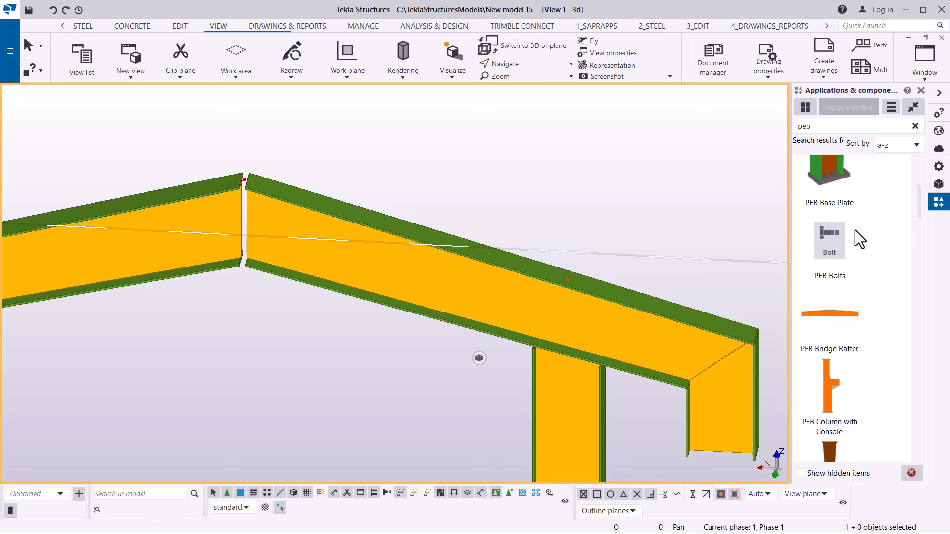
scroll(855, 230, "up", 3)
scroll(855, 231, "down", 5)
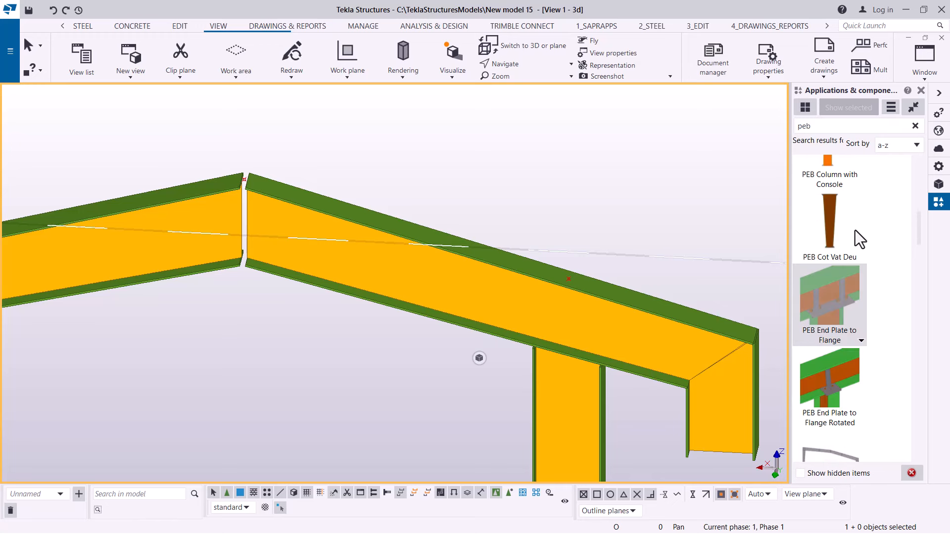
scroll(855, 231, "down", 10)
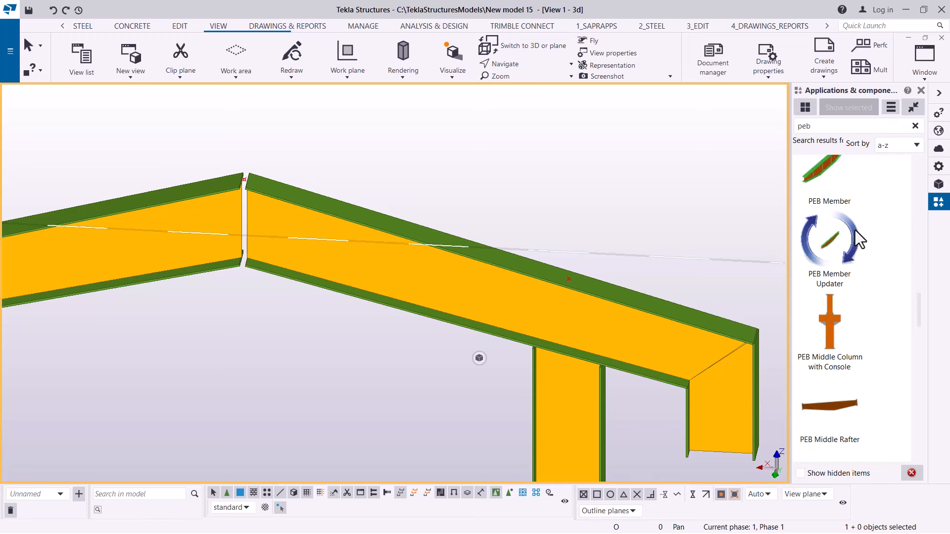
scroll(855, 230, "down", 8)
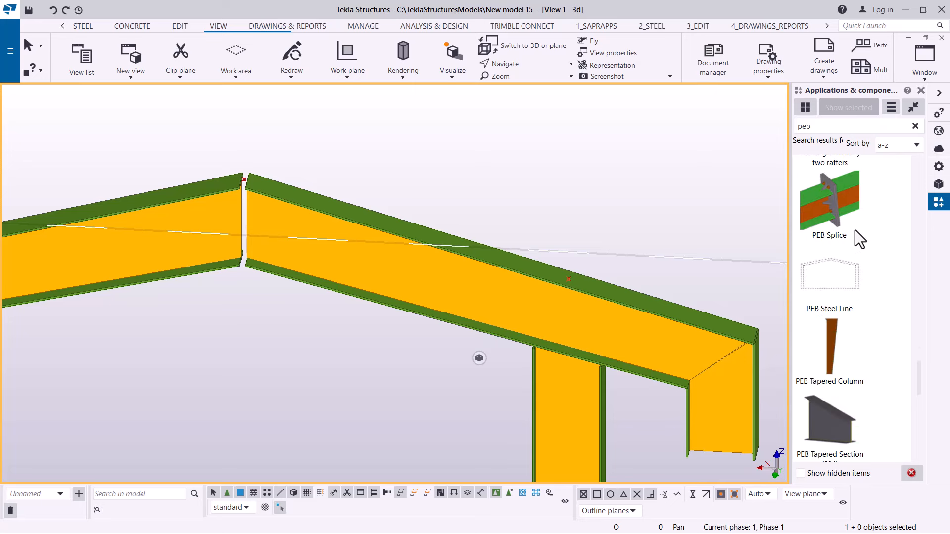
left_click(834, 207)
scroll(213, 210, "up", 3)
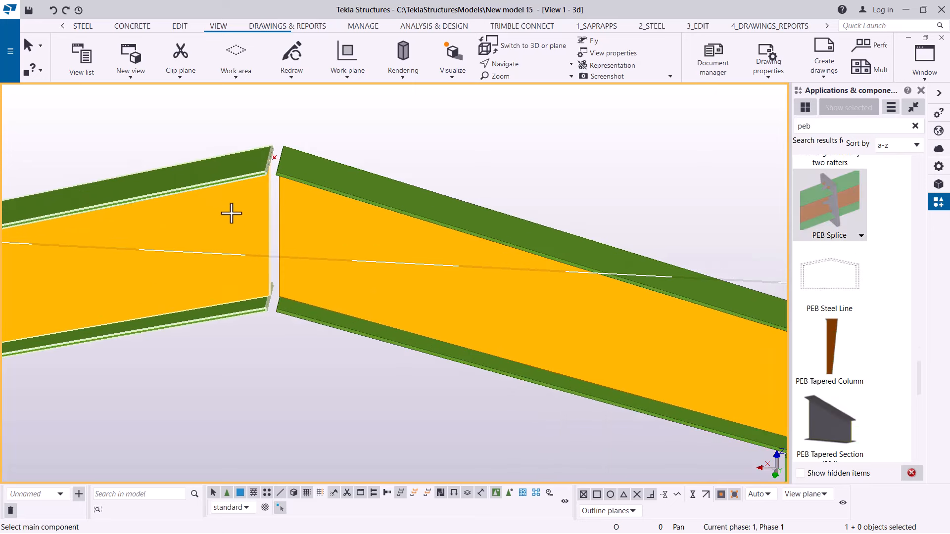
left_click(229, 213)
left_click(294, 213)
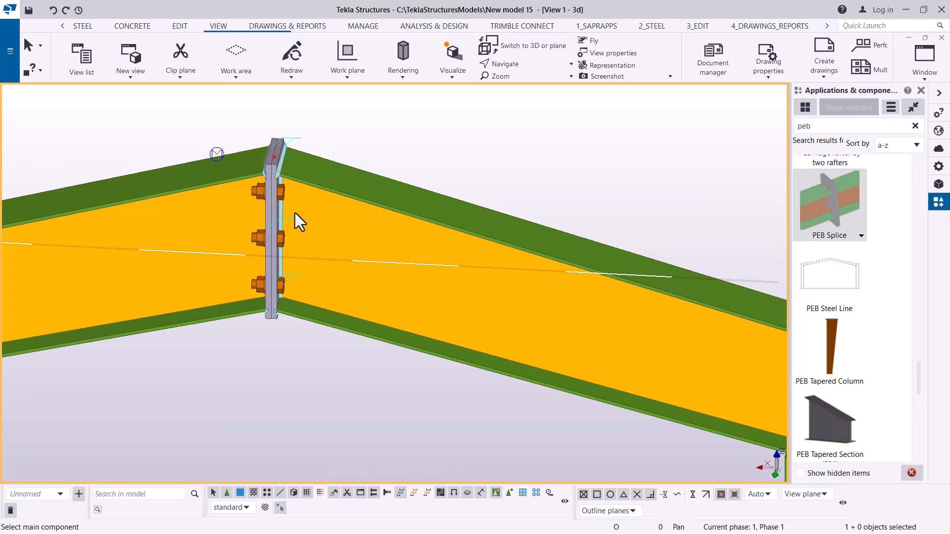
Examine the bolted ridge splice from several angles, and the copied beam's meeting with its supporting column.
left_click(521, 65)
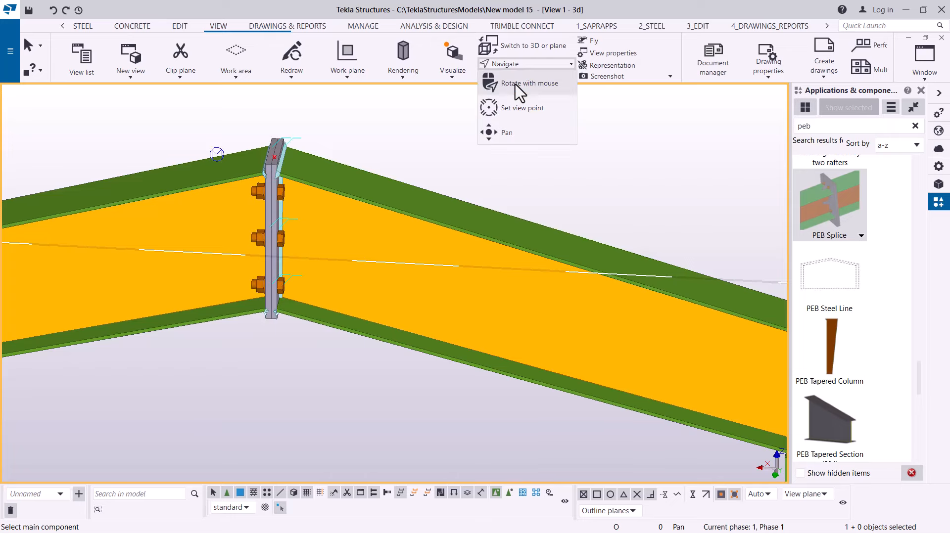
left_click(515, 84)
left_click_drag(298, 217, 401, 199)
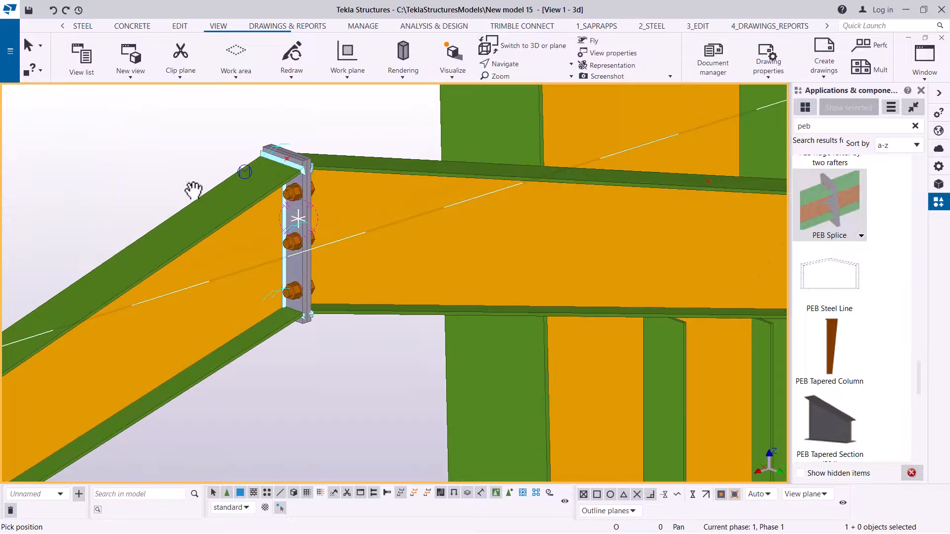
scroll(193, 190, "down", 10)
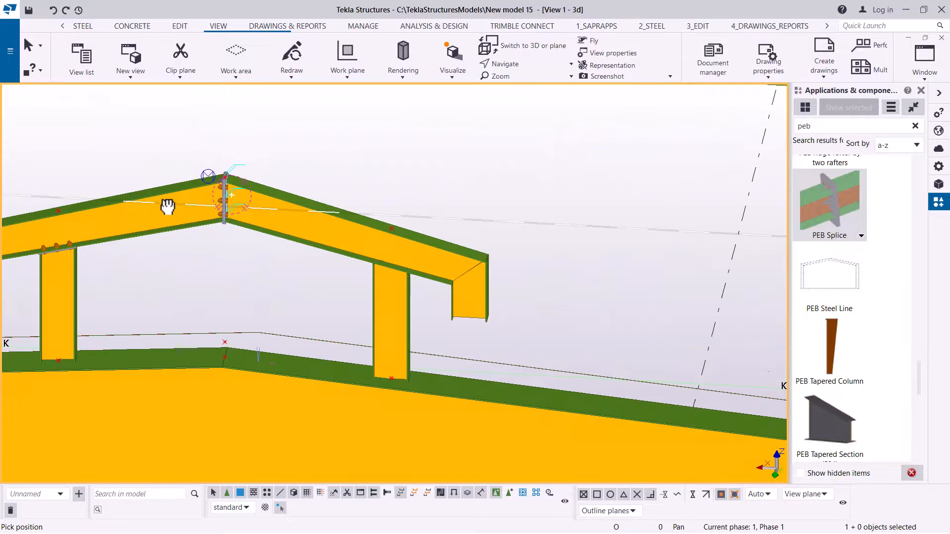
left_click_drag(167, 207, 136, 203)
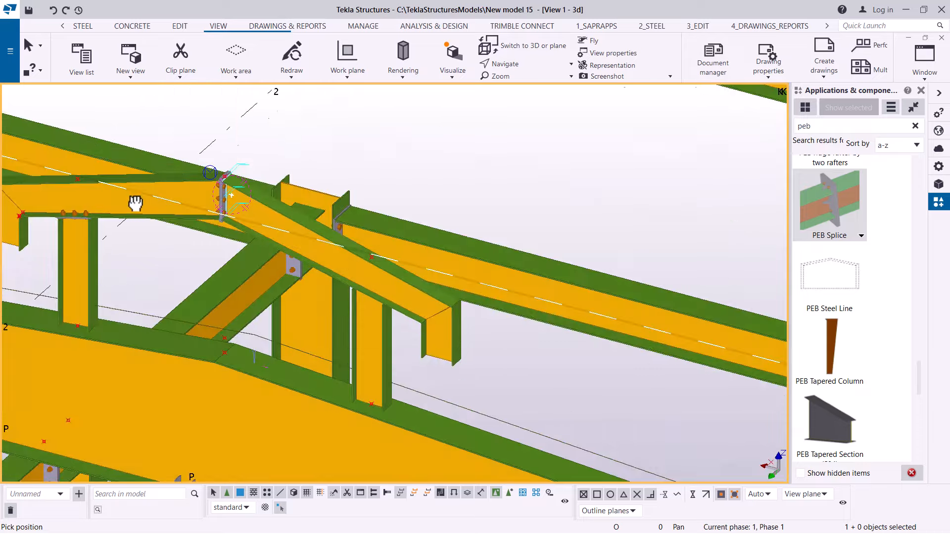
middle_click_drag(136, 203, 146, 194, "ctrl")
scroll(108, 224, "down", 2)
scroll(342, 272, "up", 3)
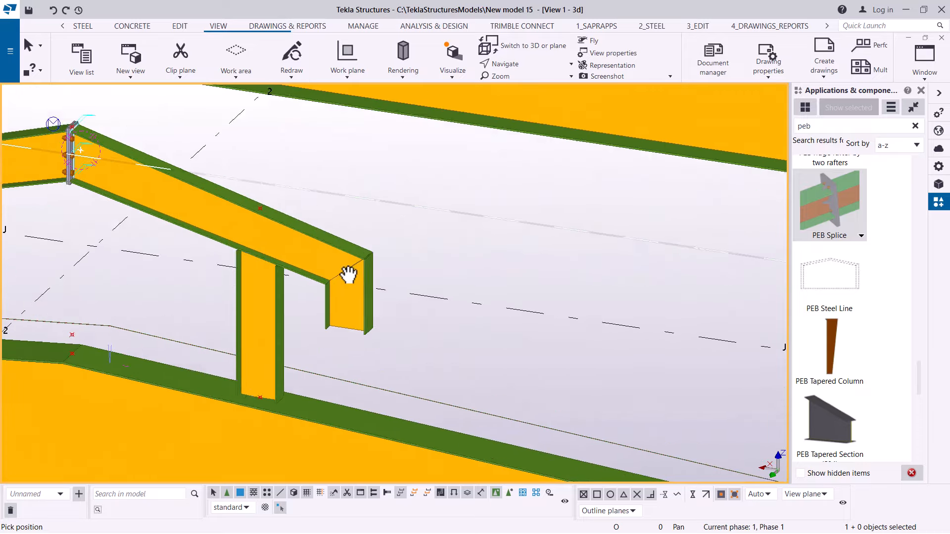
scroll(346, 274, "up", 1)
right_click(361, 206)
left_click(394, 213)
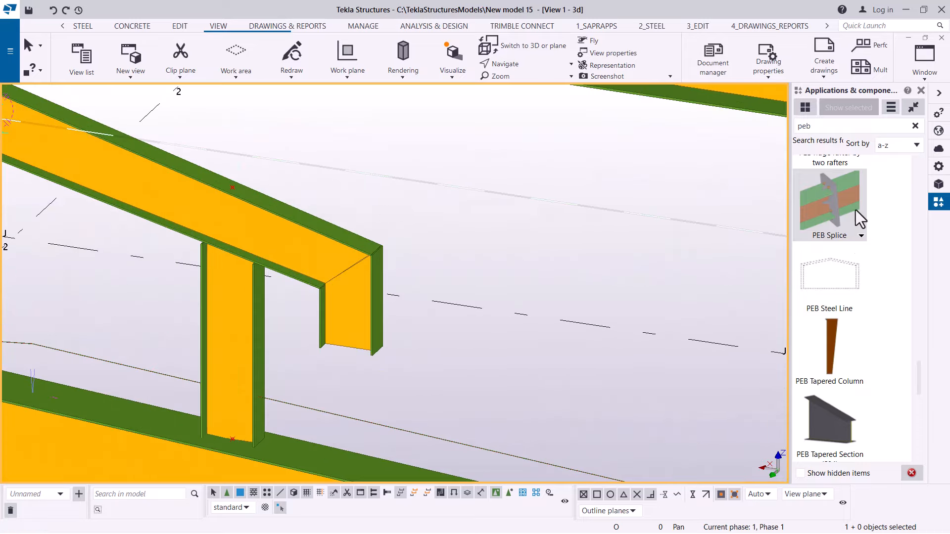
Connect the copied sloped beam to its supporting column with the PEB End Plate to Flange component, and end the command.
scroll(857, 210, "up", 6)
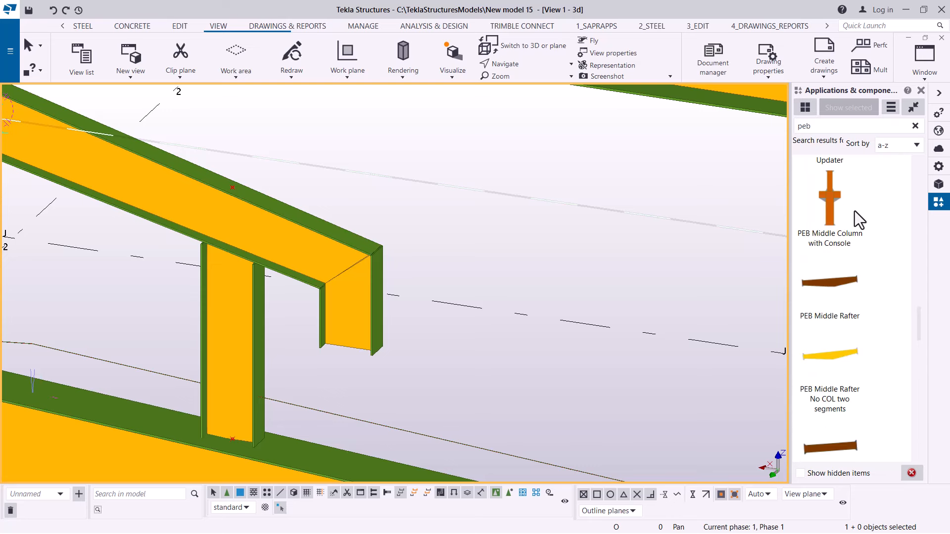
scroll(854, 211, "up", 7)
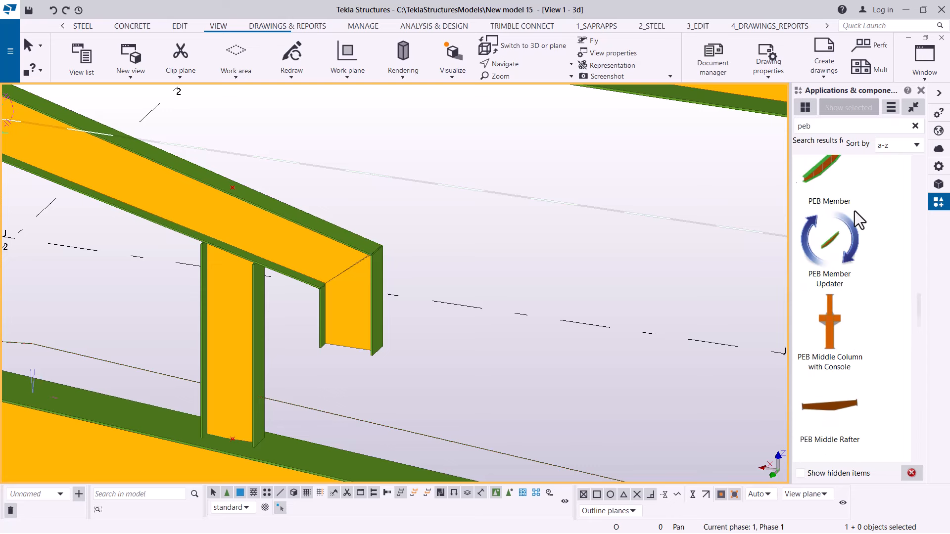
scroll(855, 210, "up", 4)
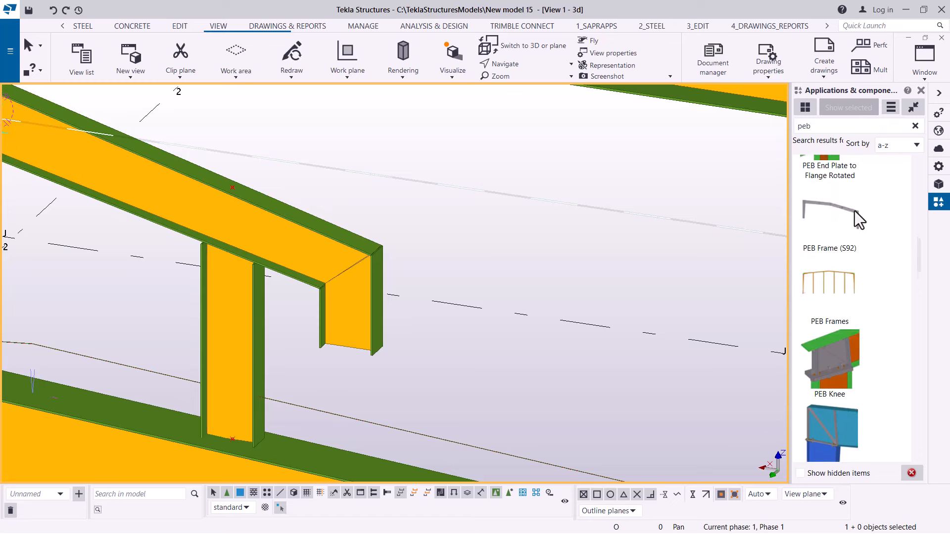
left_click(833, 189)
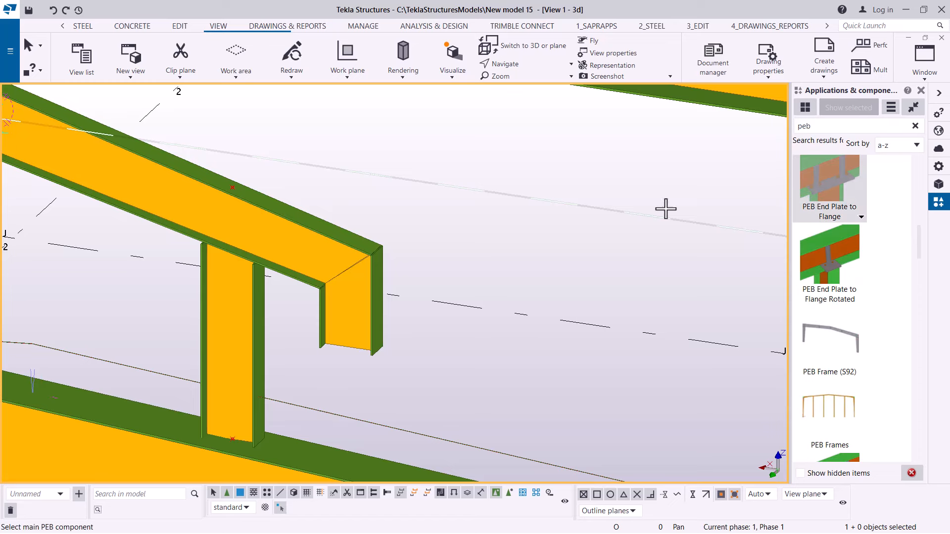
scroll(206, 256, "up", 4)
left_click(260, 214)
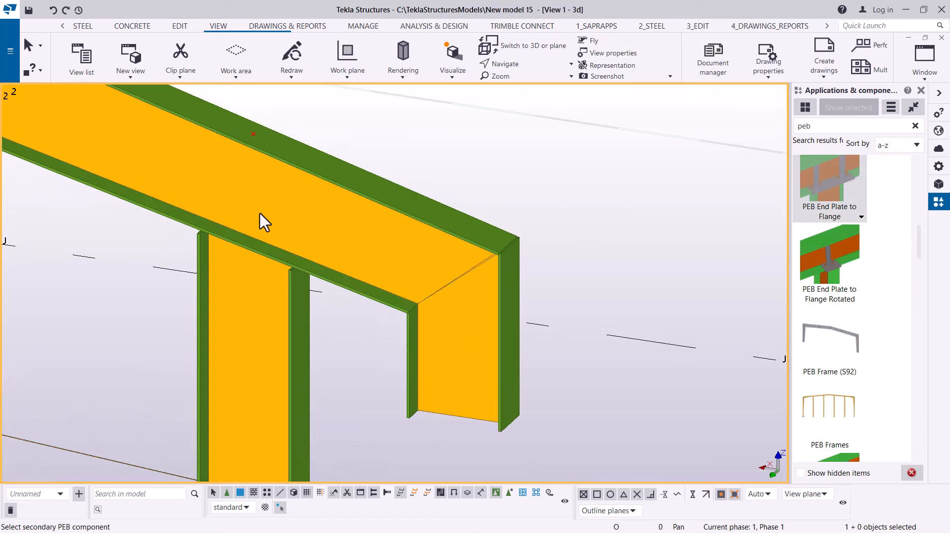
left_click(256, 272)
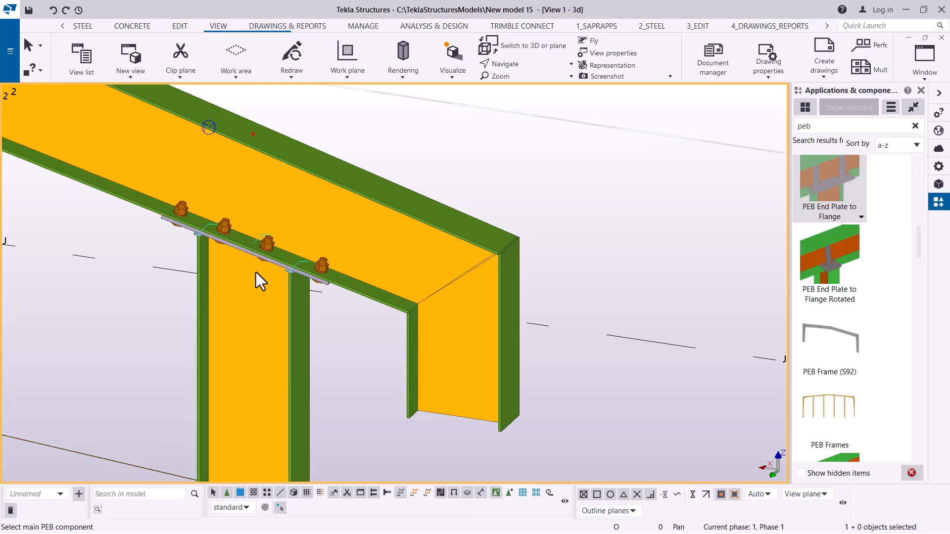
right_click(458, 153)
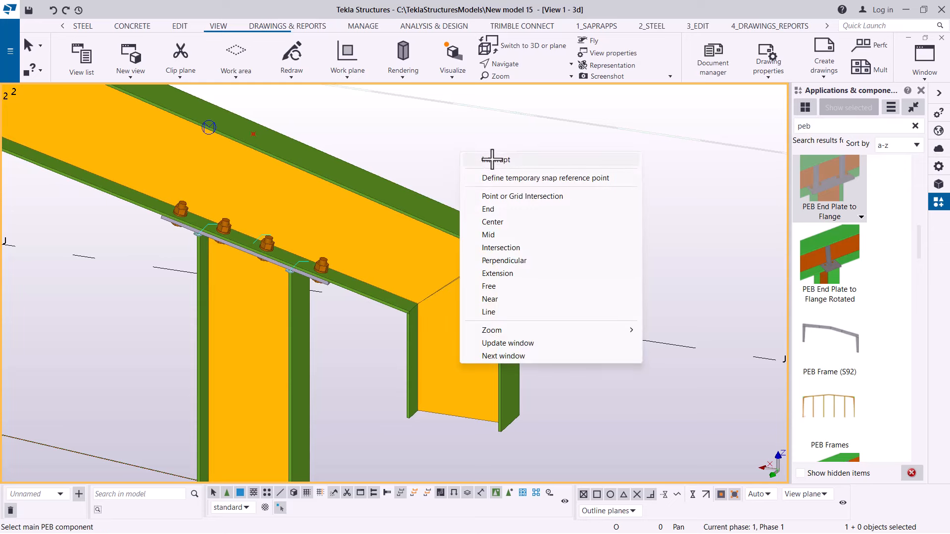
left_click(493, 160)
Examine the new bolted end plate within the whole raised frame, and the end plate on the opposite supporting column up close.
left_click(518, 62)
left_click(514, 83)
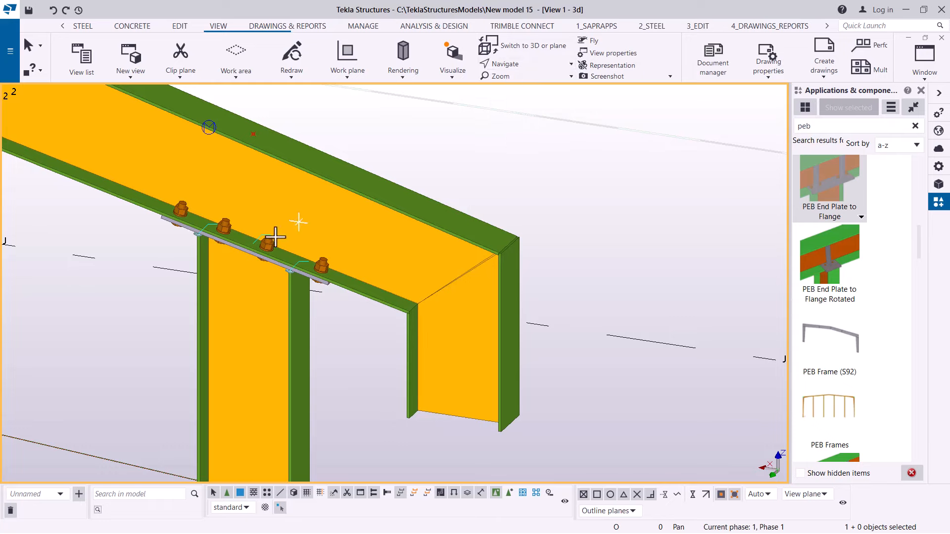
mouse_move(278, 246)
left_mouse_down()
mouse_move(346, 153)
mouse_move(290, 256)
left_mouse_up()
middle_click_drag(291, 256, 291, 259, "ctrl")
scroll(337, 270, "down", 14)
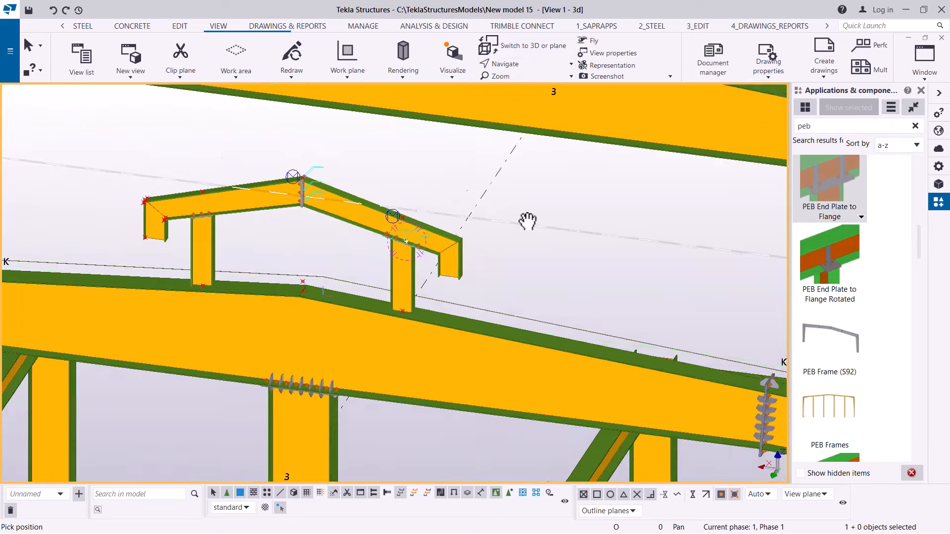
scroll(528, 221, "up", 1)
scroll(164, 205, "up", 8)
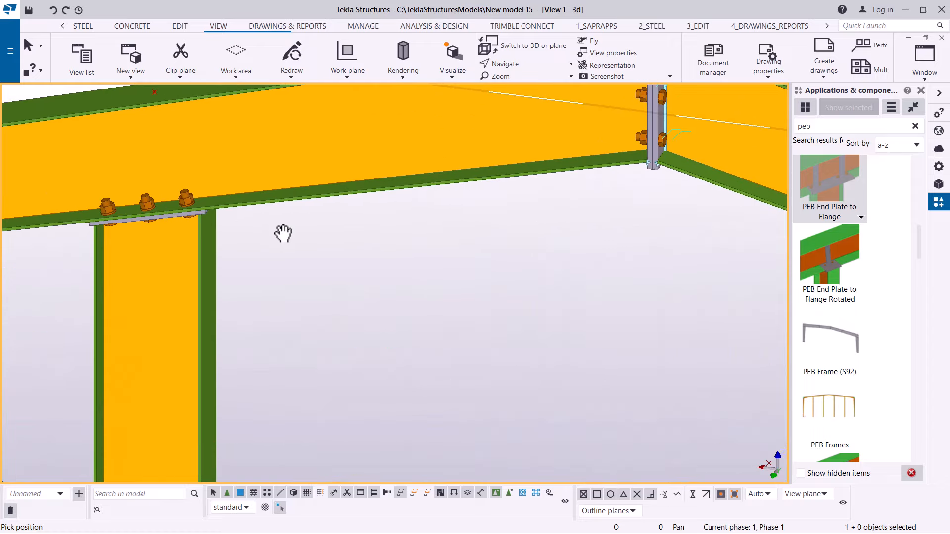
right_click(282, 236)
left_click(317, 241)
Open the opposite column's end plate connection properties, view the list of saved settings, and close the dialog.
scroll(153, 200, "up", 3)
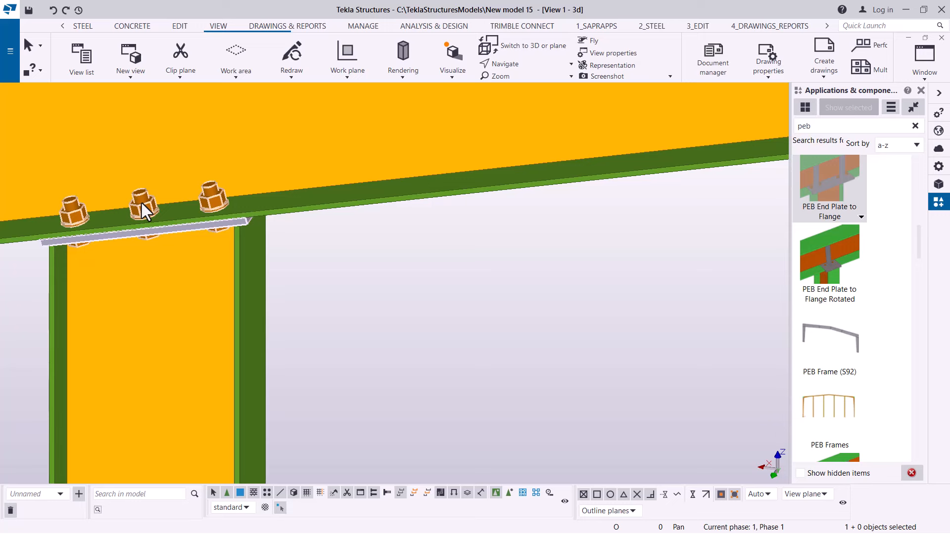
double_click(141, 203)
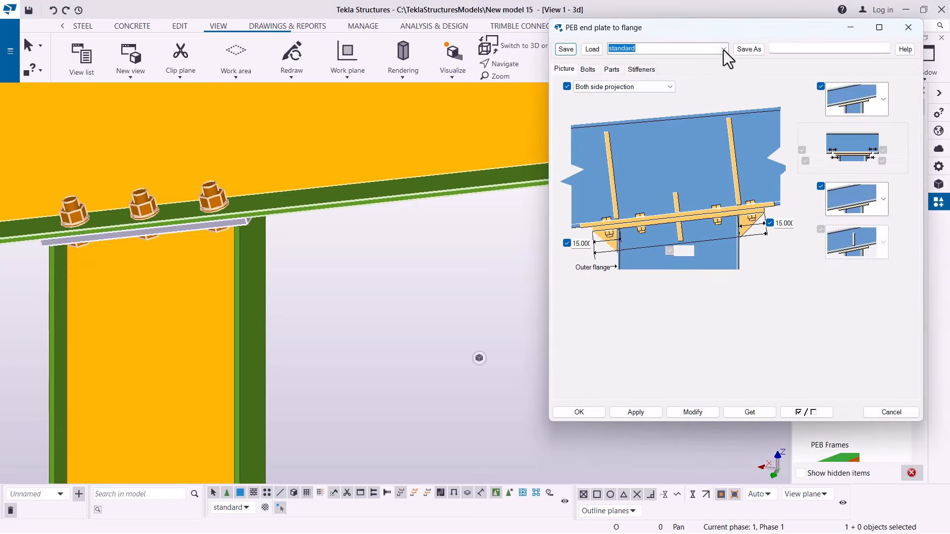
left_click(727, 49)
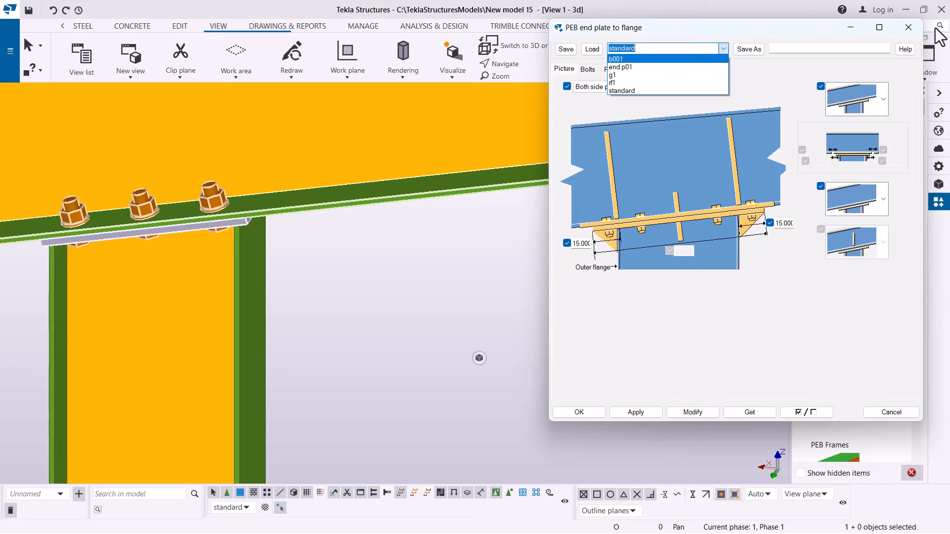
left_click(910, 27)
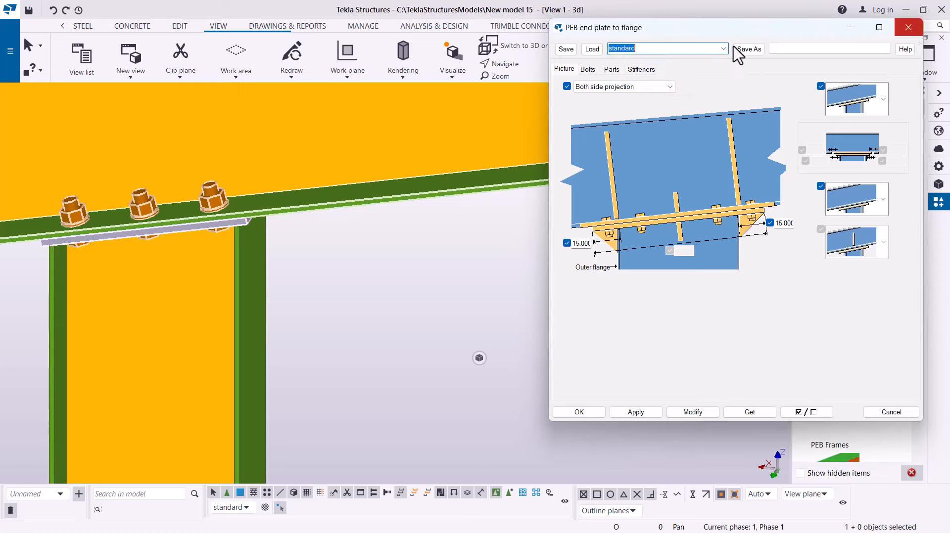
left_click(909, 27)
scroll(144, 233, "down", 3)
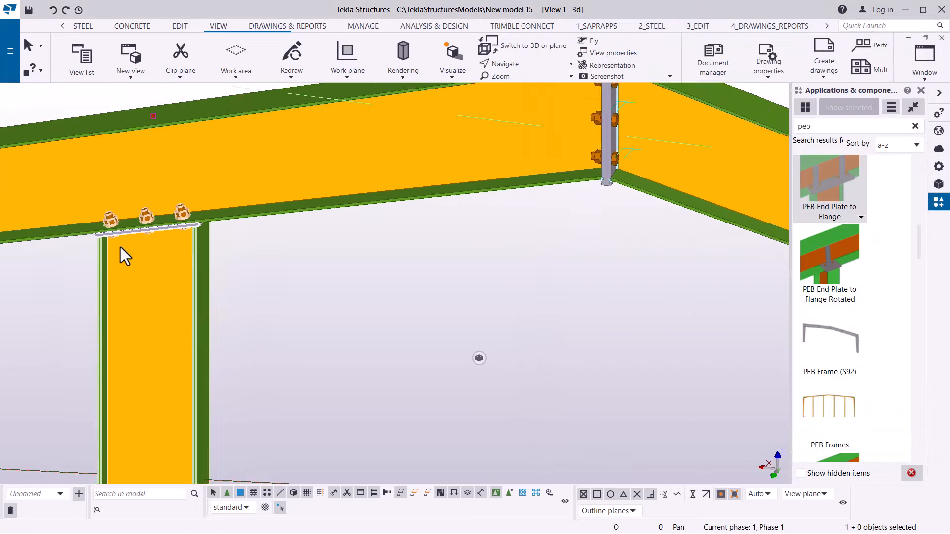
Apply the saved rf1 settings to the copied beam's end plate connection on its supporting column, and close the connection properties.
scroll(121, 247, "down", 5)
scroll(396, 245, "up", 5)
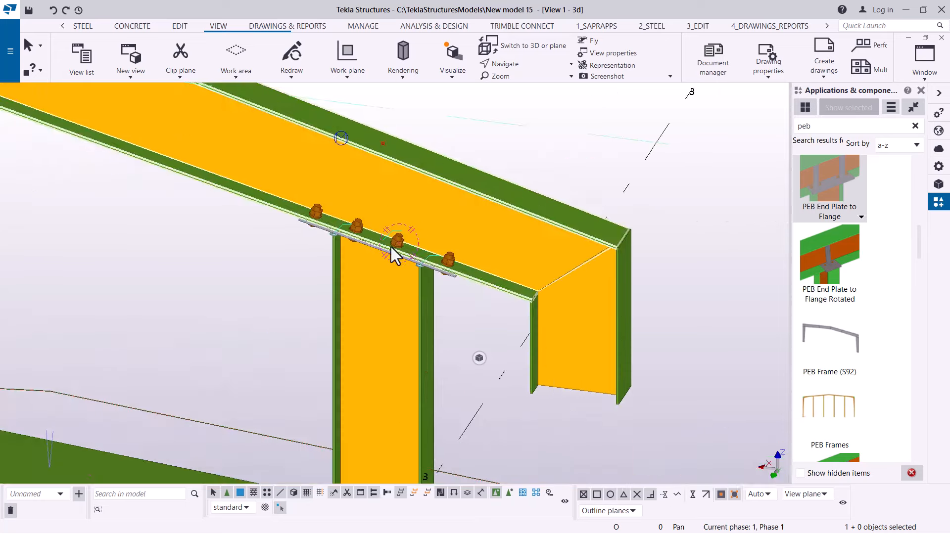
scroll(376, 232, "up", 3)
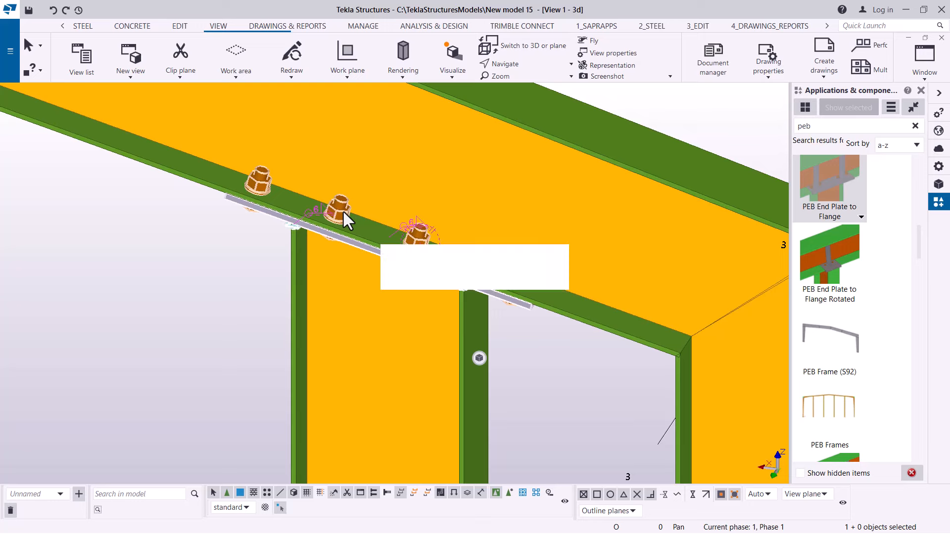
double_click(343, 210)
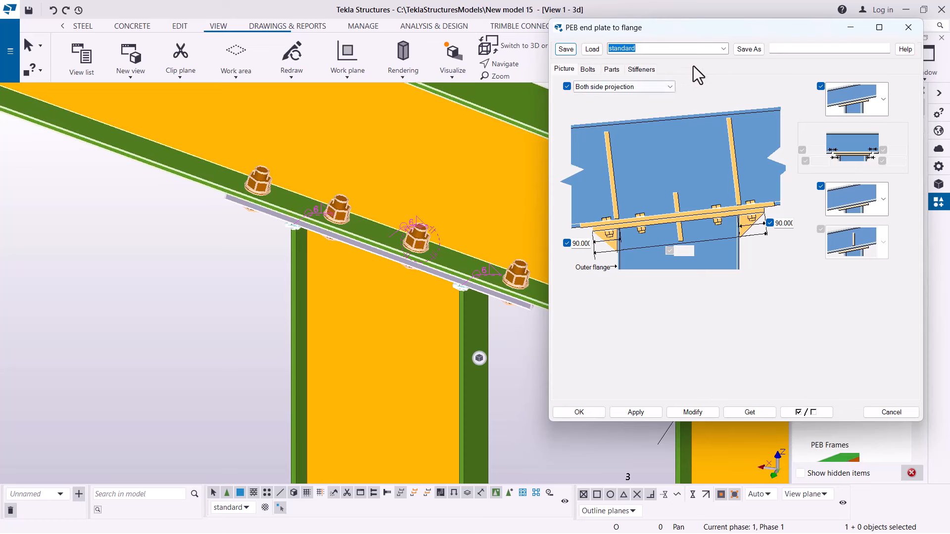
left_click(722, 49)
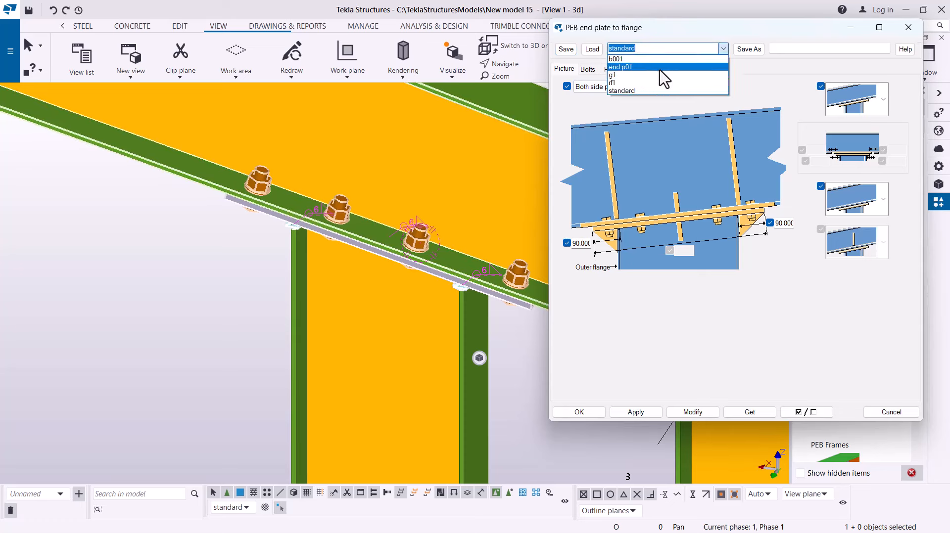
left_click(619, 85)
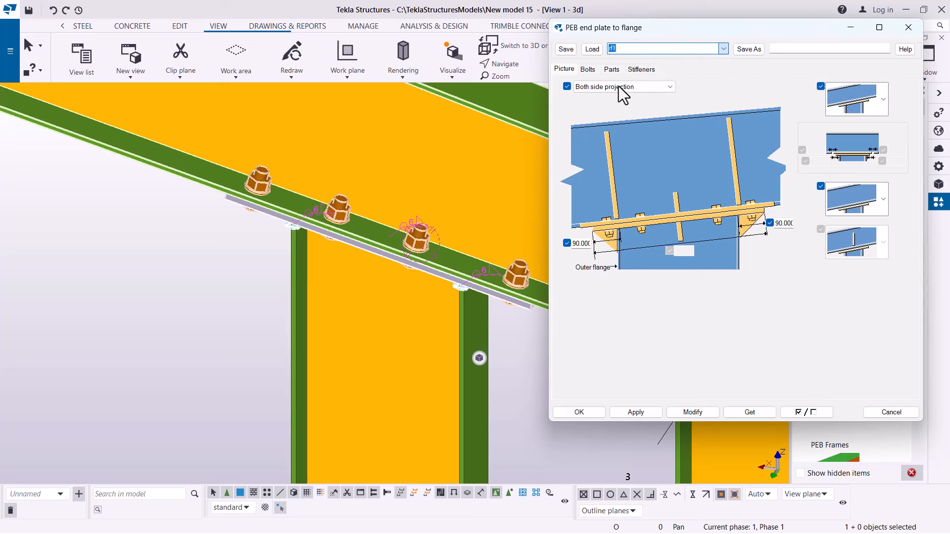
left_click(591, 49)
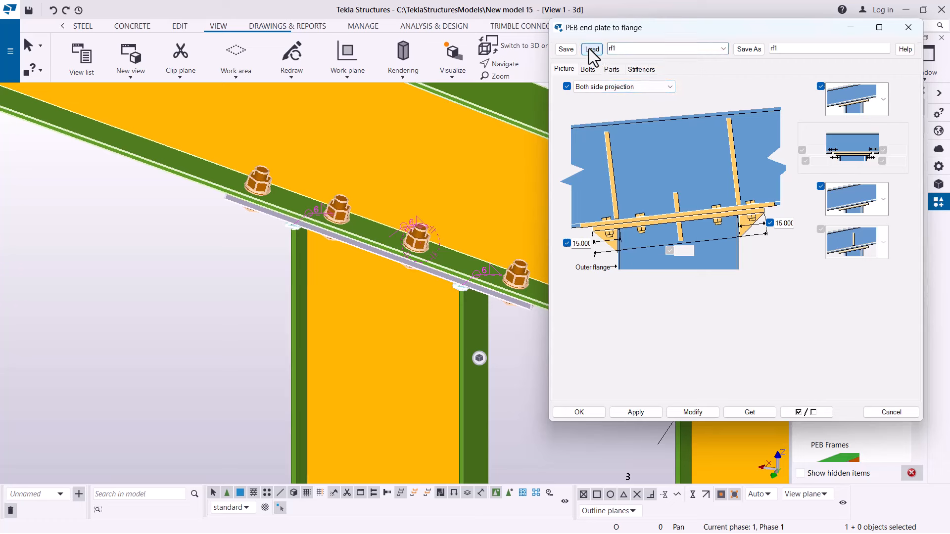
left_click(694, 413)
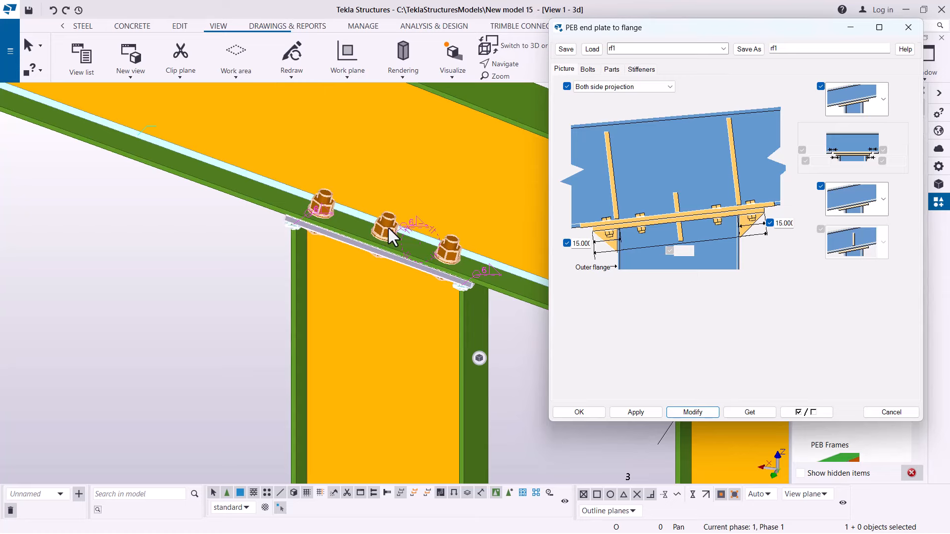
scroll(389, 228, "down", 6)
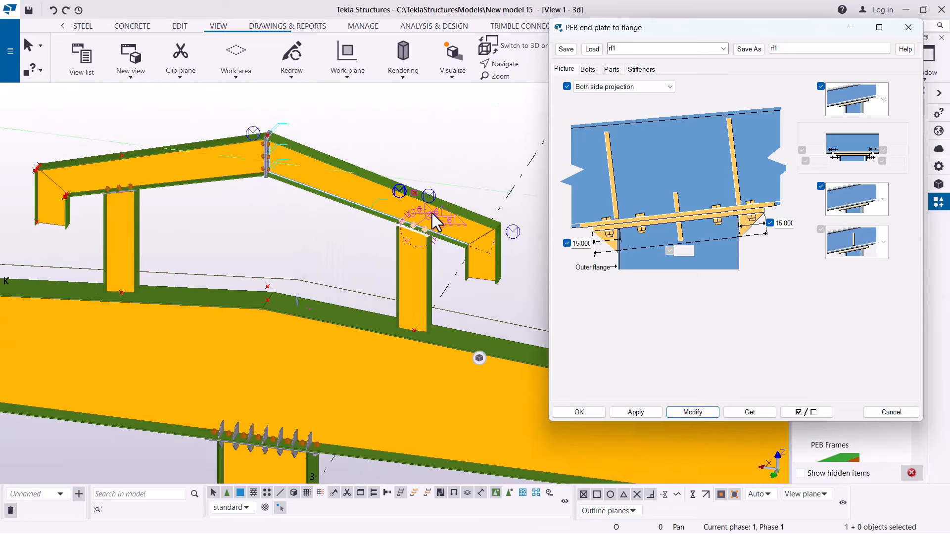
scroll(432, 213, "down", 2)
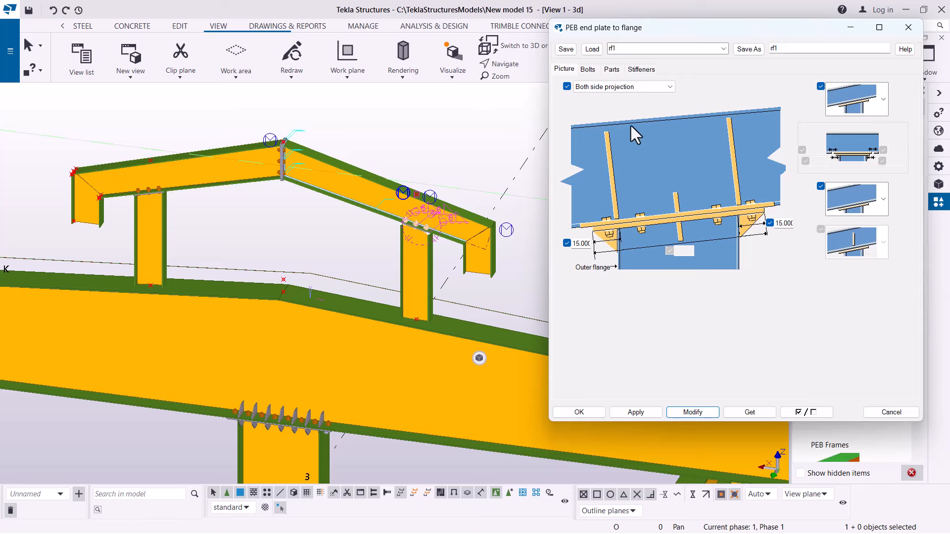
scroll(157, 287, "up", 3)
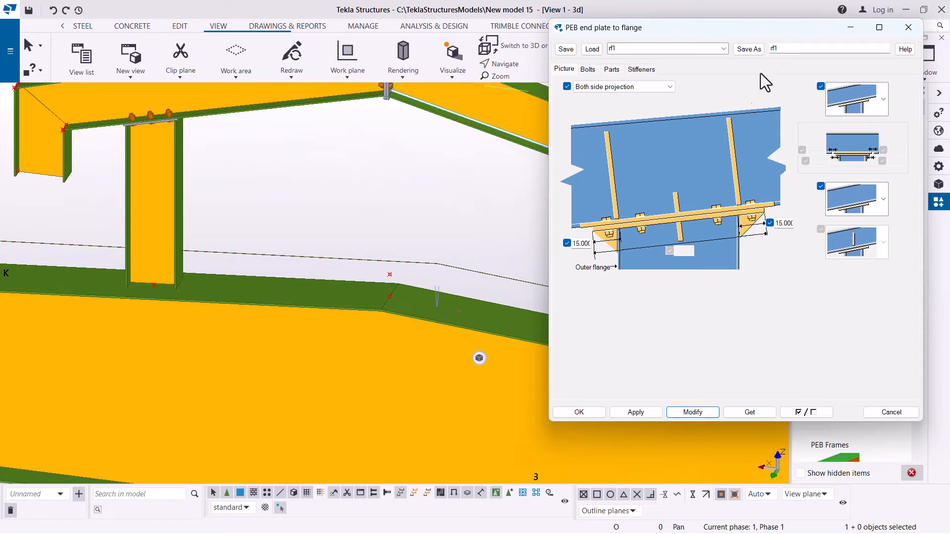
left_click(909, 28)
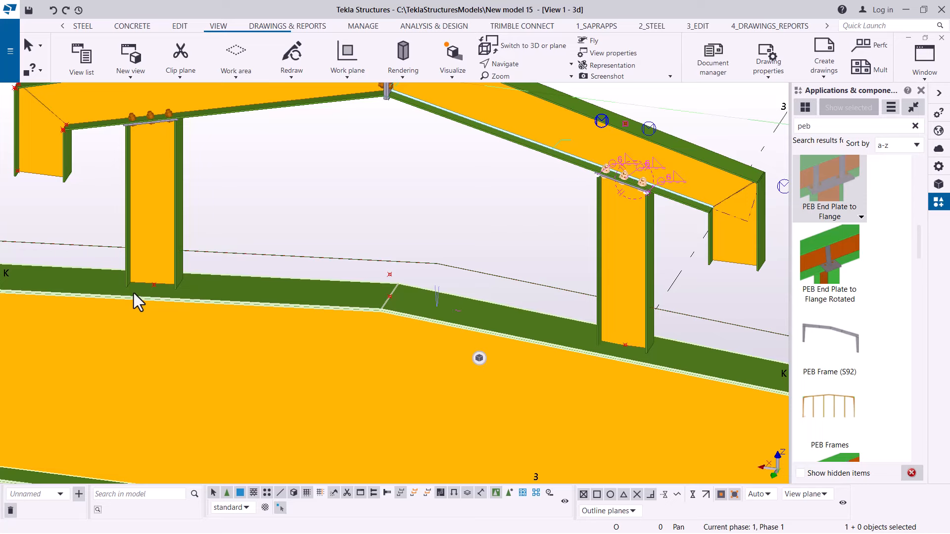
Examine the raised frame and where its two supporting columns meet the main rafter, and look through the nearby PEB components.
scroll(213, 278, "down", 2)
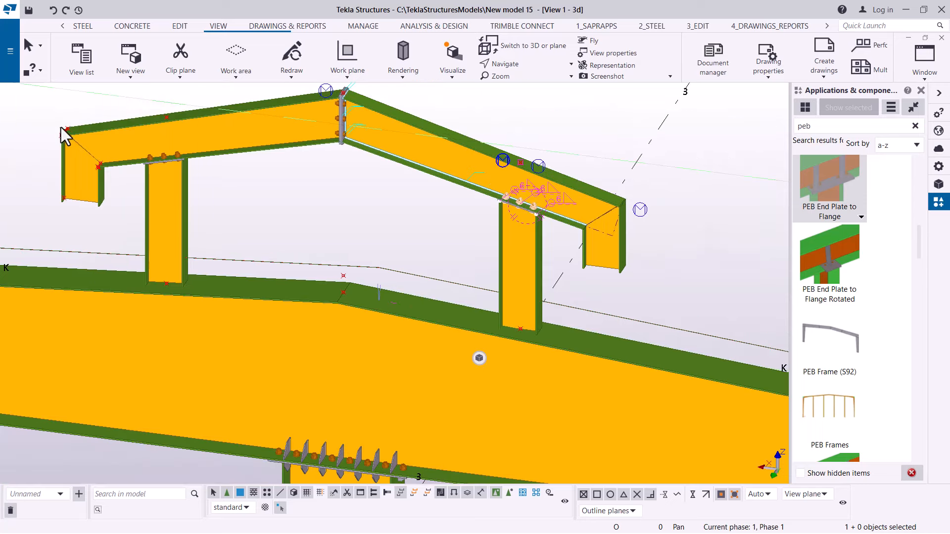
scroll(77, 138, "up", 3)
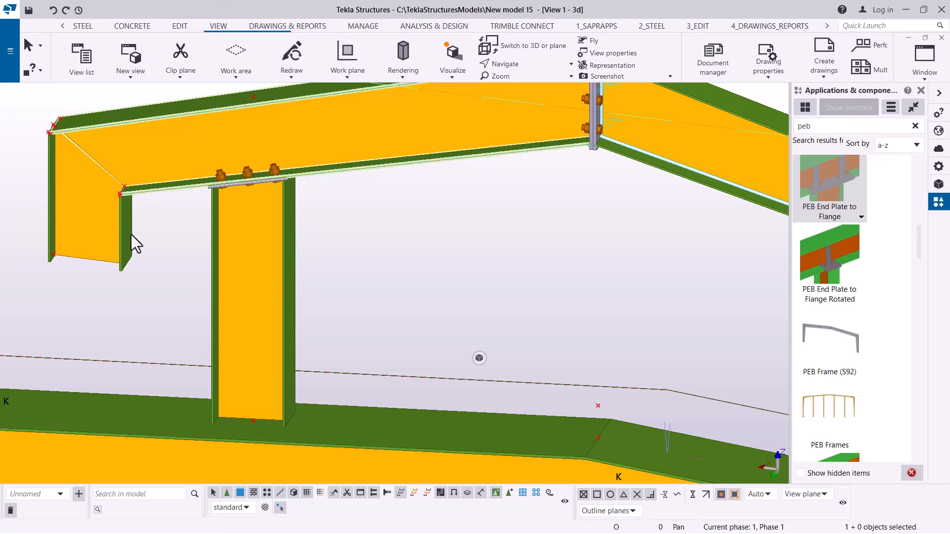
scroll(171, 293, "down", 2)
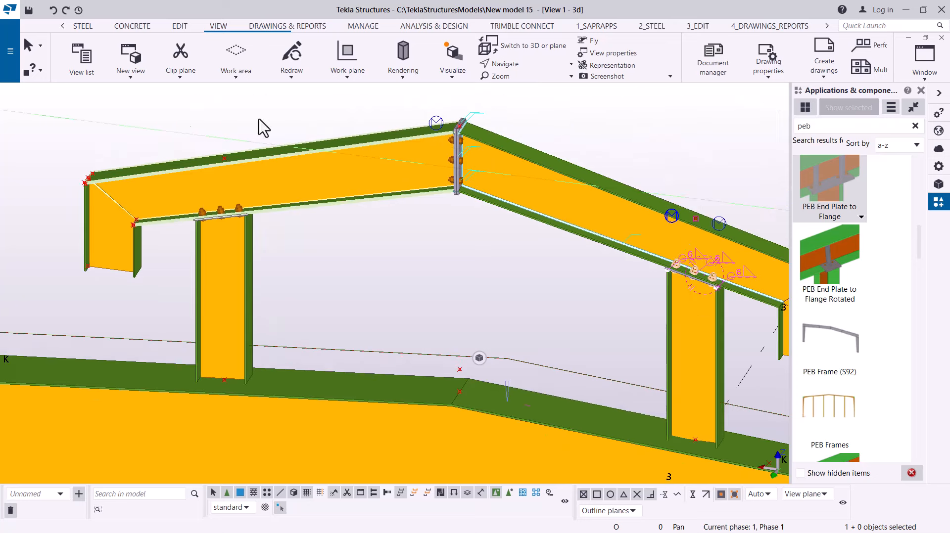
scroll(262, 225, "down", 3)
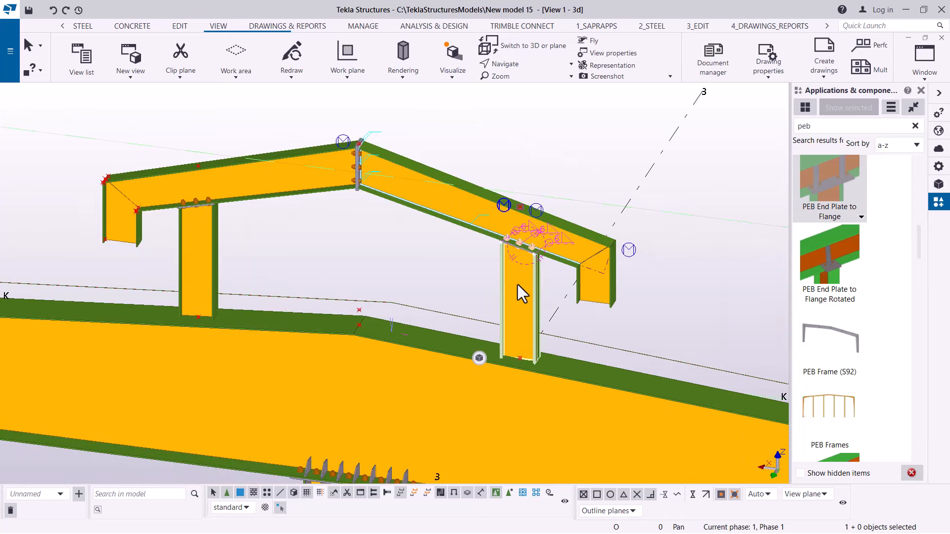
scroll(192, 319, "up", 2)
scroll(190, 322, "up", 2)
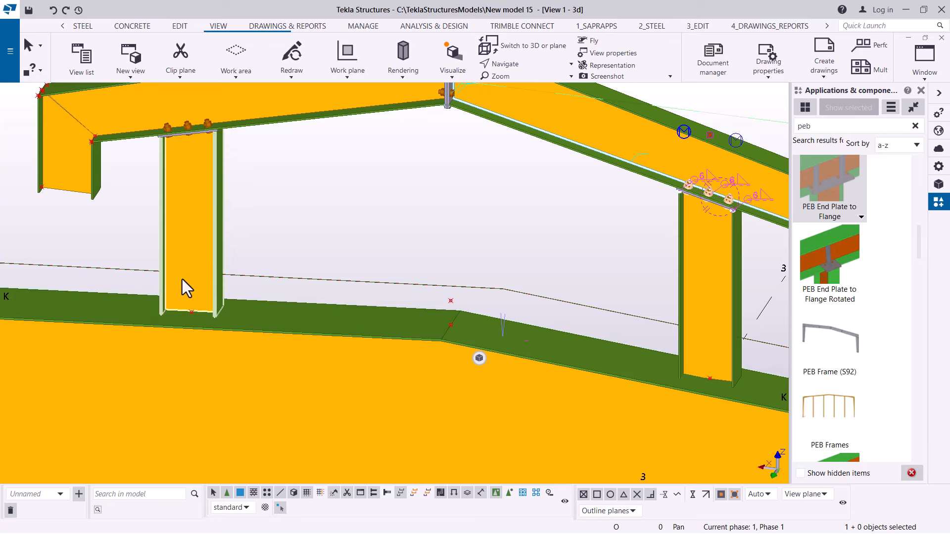
scroll(182, 279, "down", 1)
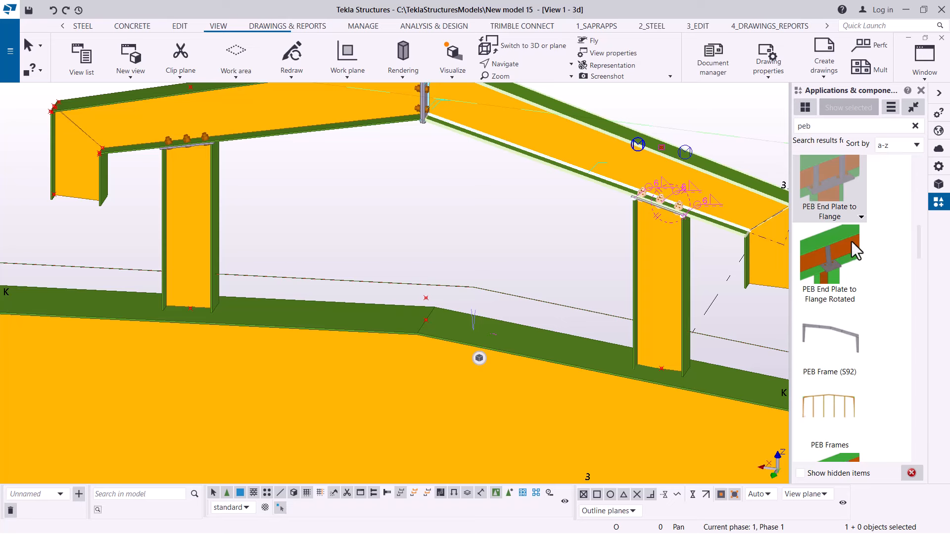
scroll(855, 245, "up", 3)
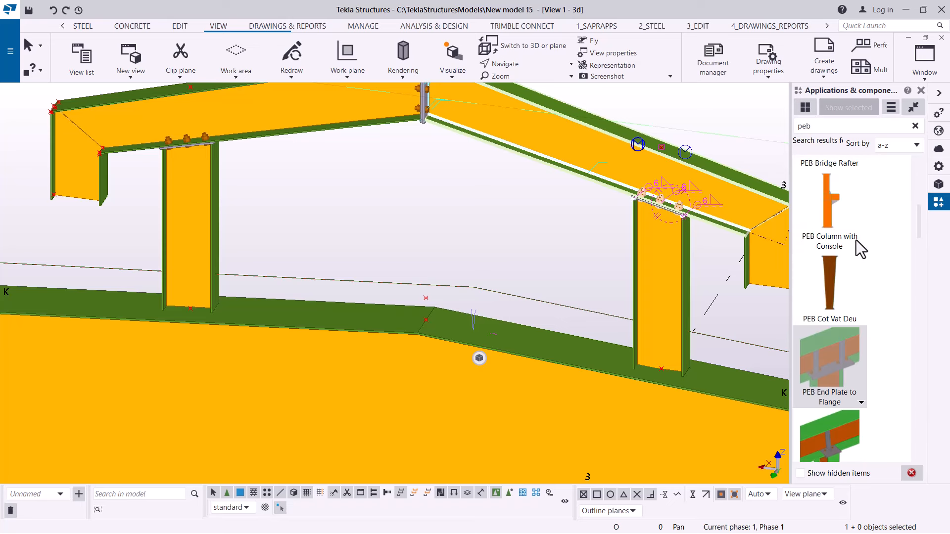
scroll(856, 240, "down", 3)
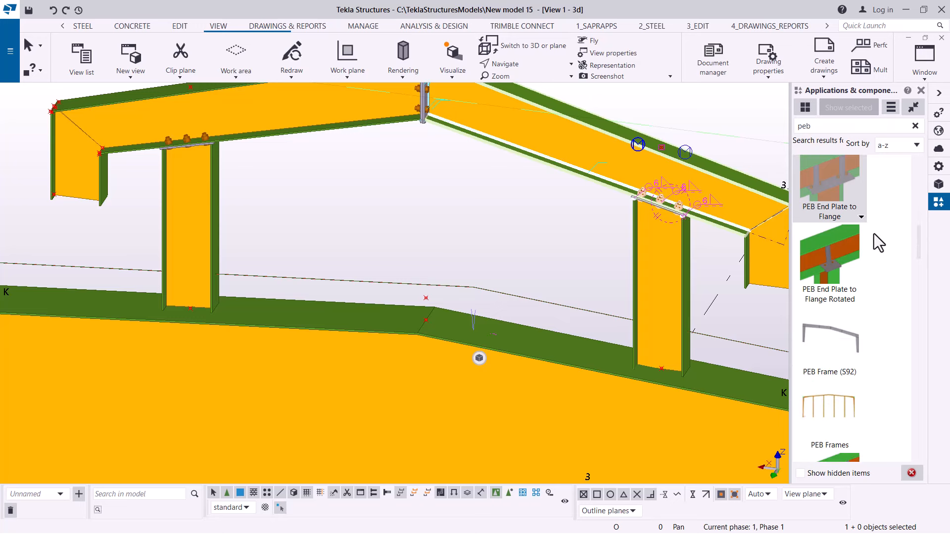
Connect the base of the original half's supporting column to the main rafter with the PEB End Plate to Flange component, and end the command.
left_click(852, 191)
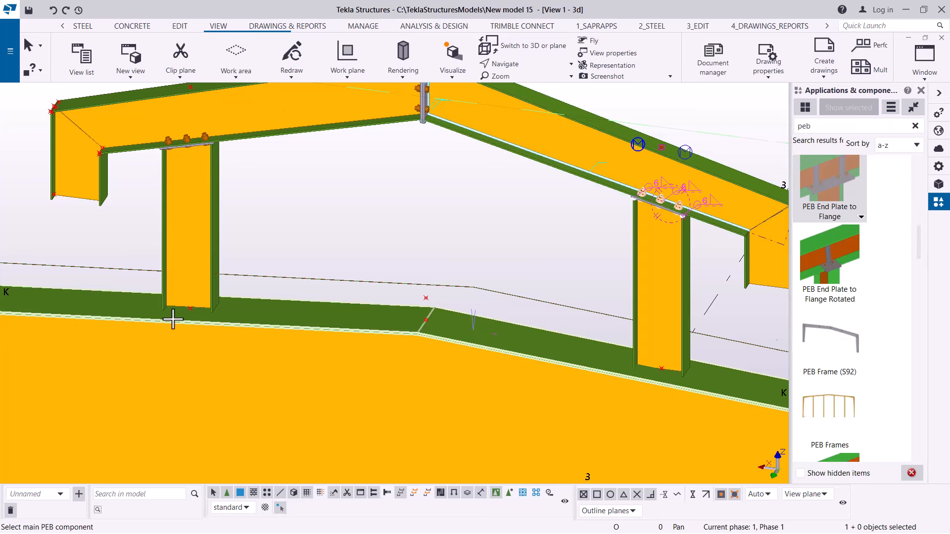
scroll(173, 319, "up", 3)
left_click(191, 310)
left_click(198, 278)
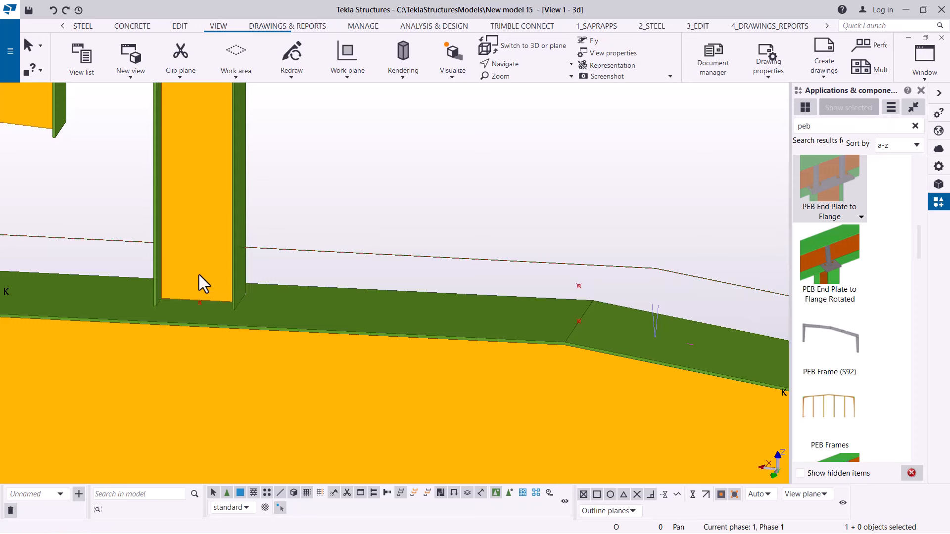
right_click(315, 202)
key("Escape")
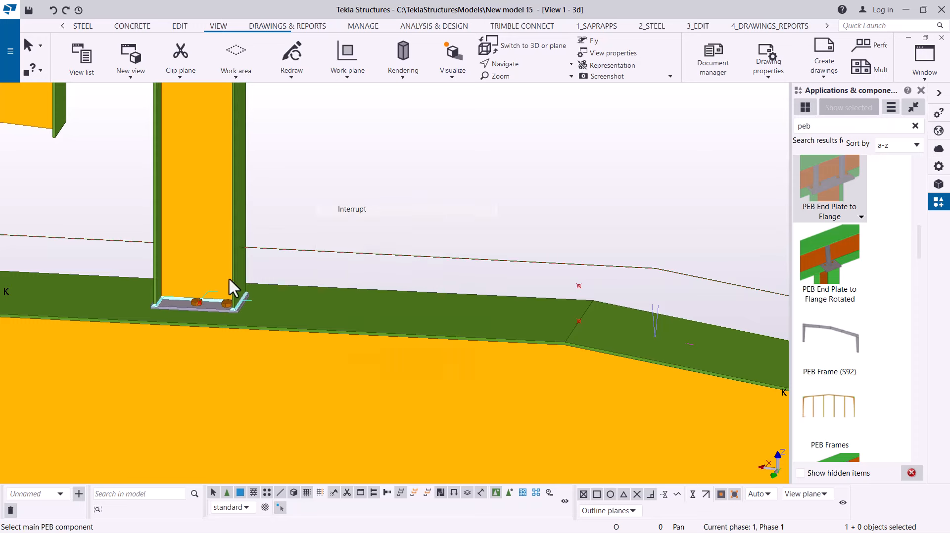
Load the saved b001 settings into the new column base connection and modify it.
scroll(193, 301, "up", 4)
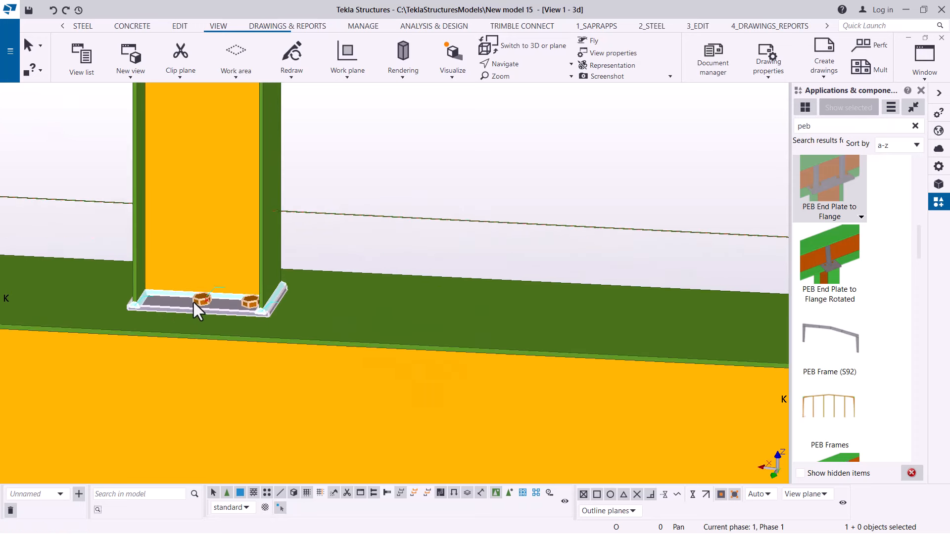
double_click(167, 301)
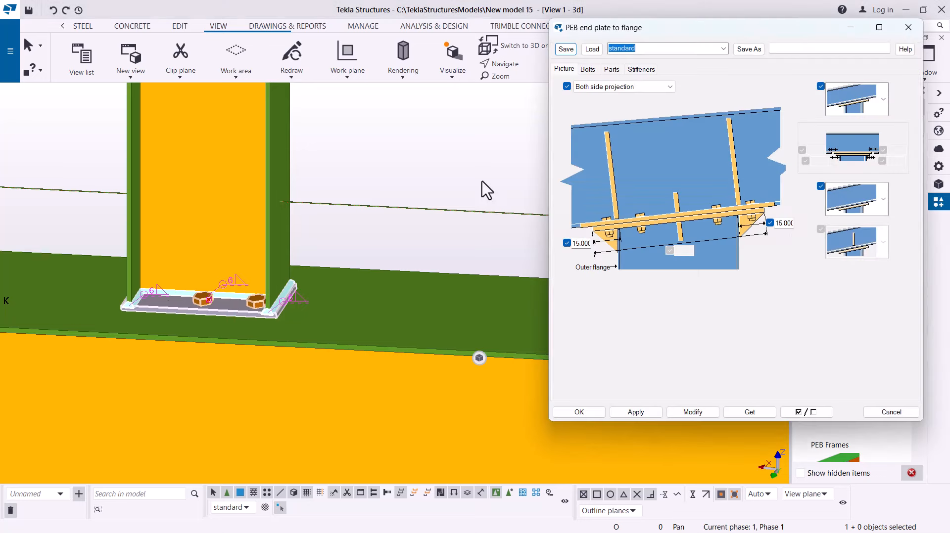
left_click(724, 50)
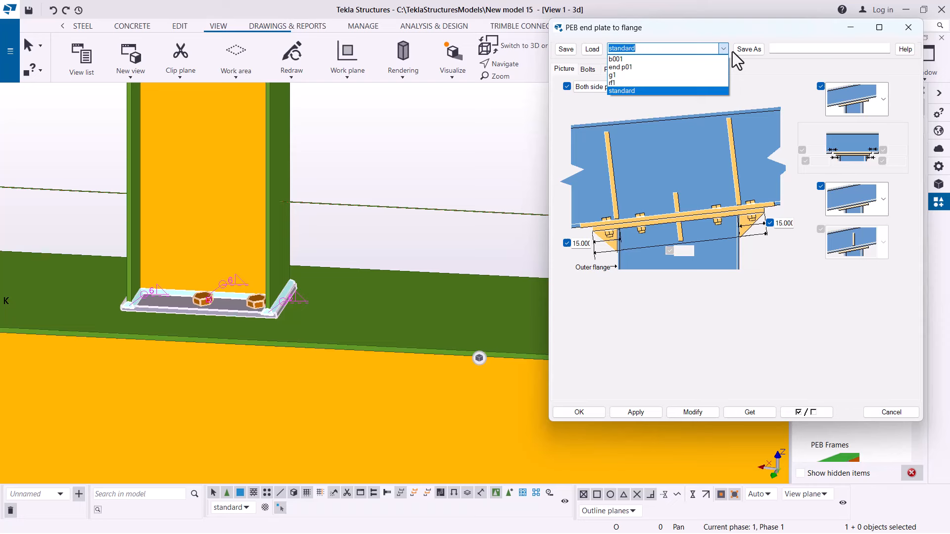
left_click(654, 59)
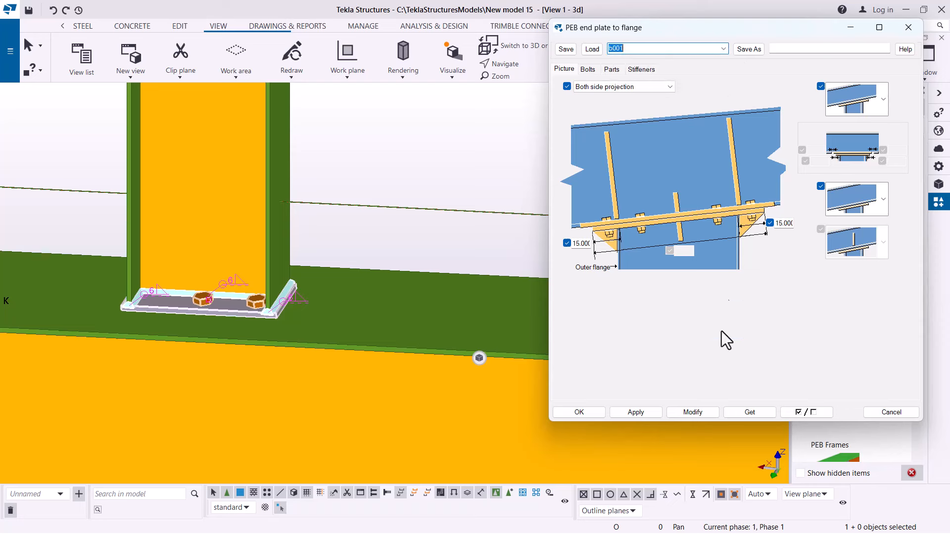
left_click(592, 48)
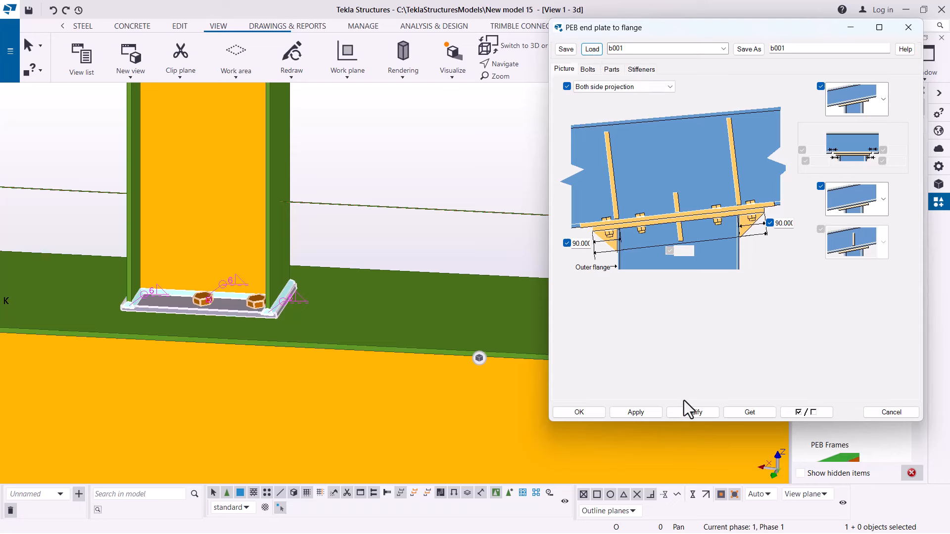
left_click(696, 414)
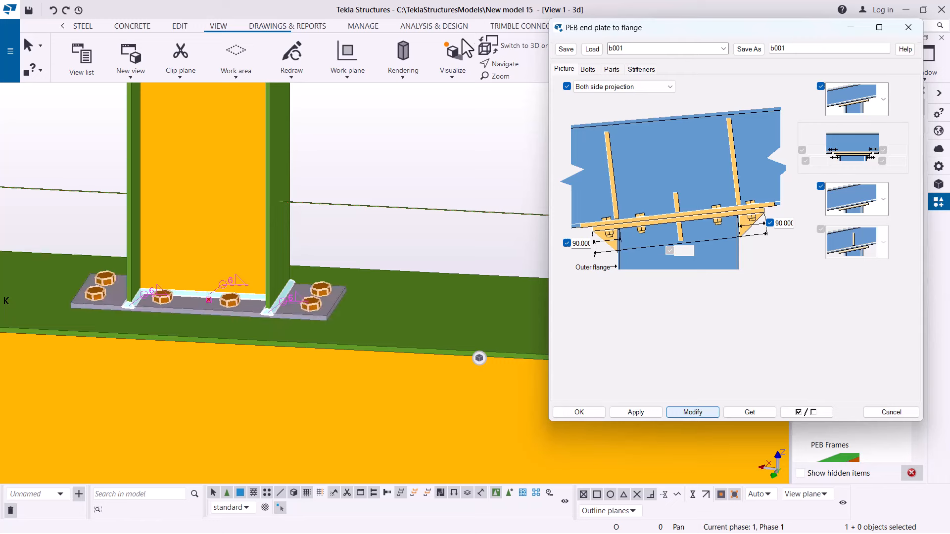
Review the bolt, part and stiffener settings of the column base connection, and close its properties.
mouse_move(712, 29)
left_mouse_down()
mouse_move(649, 26)
mouse_move(722, 23)
mouse_move(706, 19)
left_mouse_up()
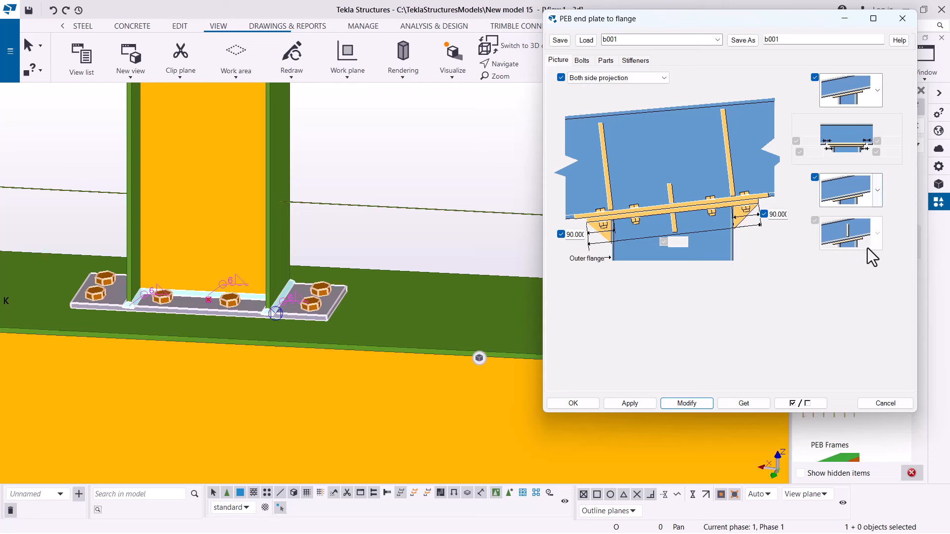
left_click(582, 61)
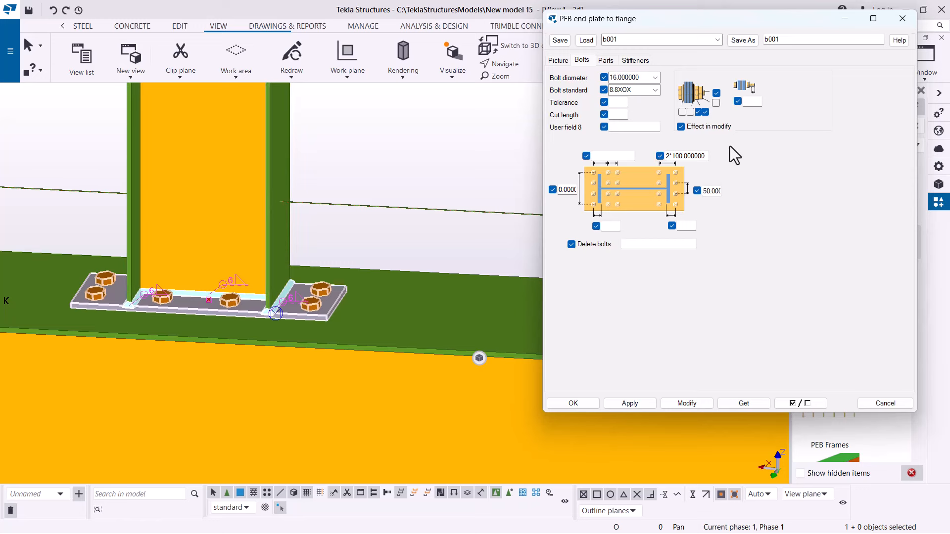
left_click(607, 60)
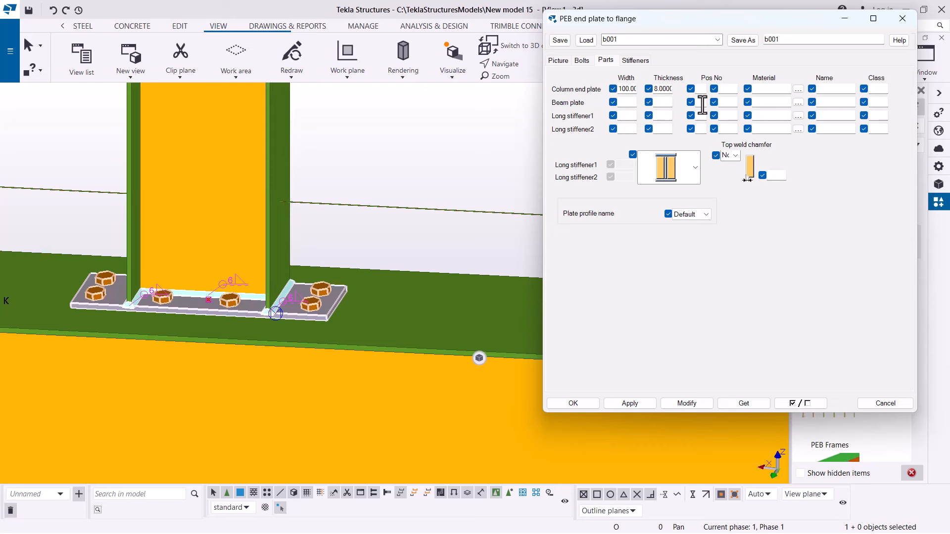
left_click(635, 63)
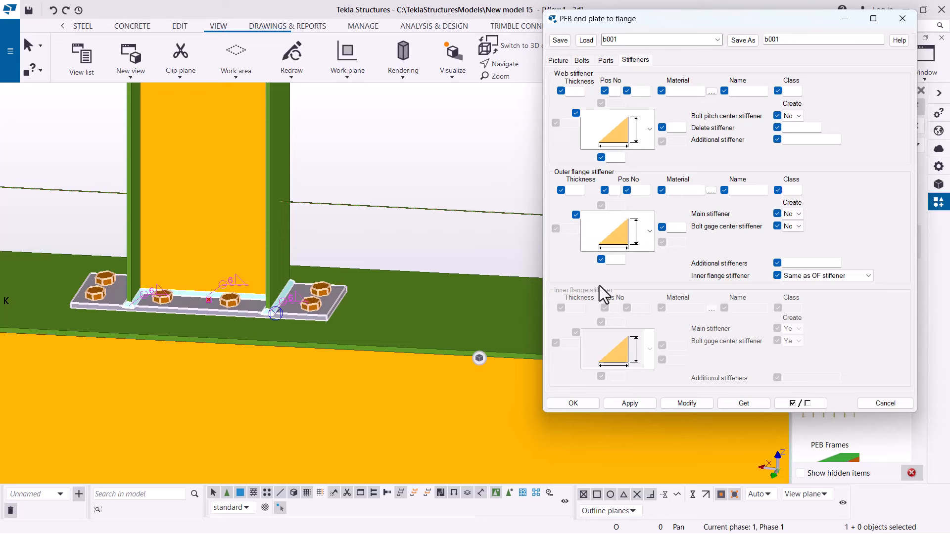
left_click(579, 406)
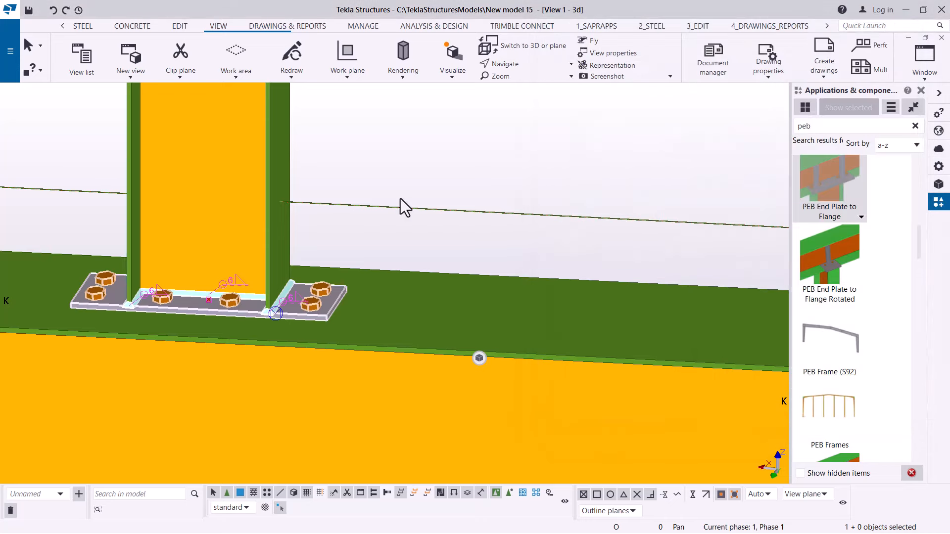
Connect the base of the mirrored half's supporting column to the main rafter with PEB End Plate to Flange, and end the command.
scroll(226, 265, "down", 2)
scroll(206, 272, "down", 5)
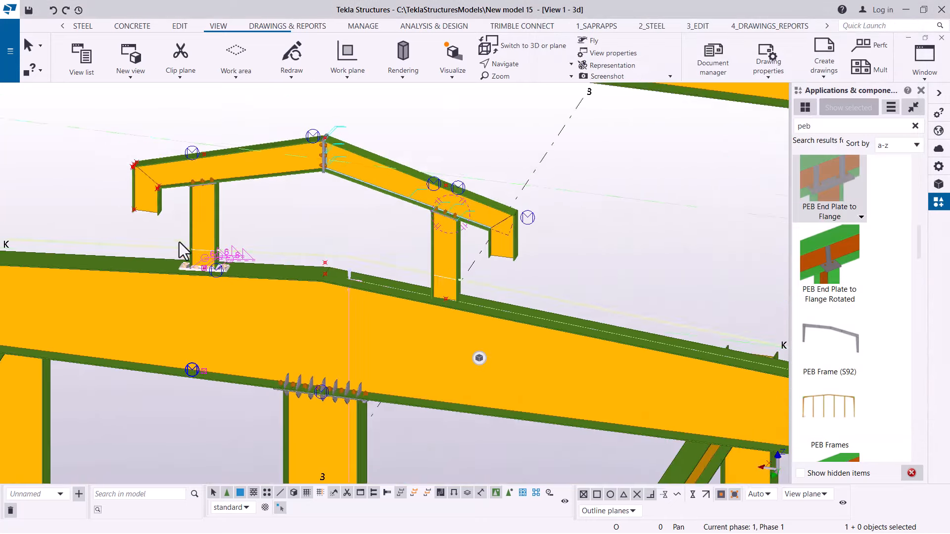
scroll(356, 272, "up", 5)
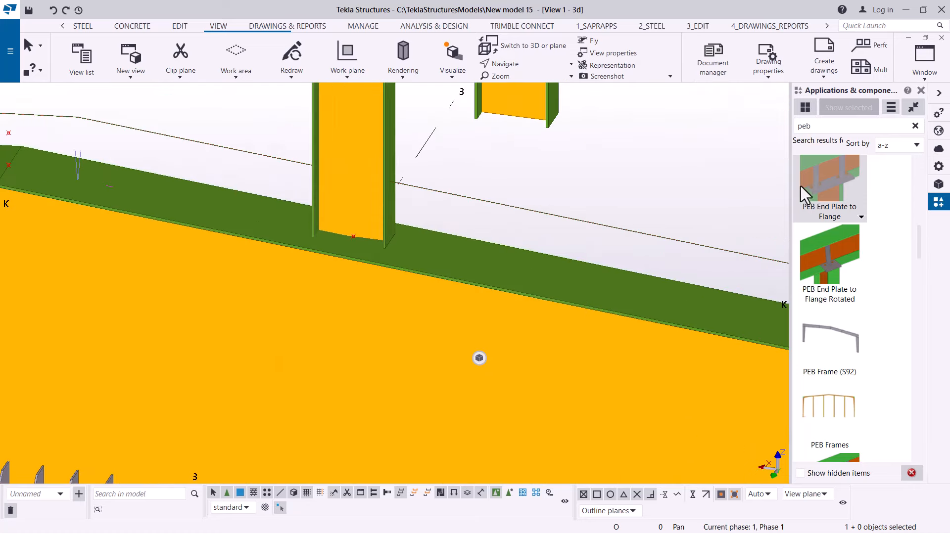
left_click(840, 182)
scroll(388, 253, "up", 4)
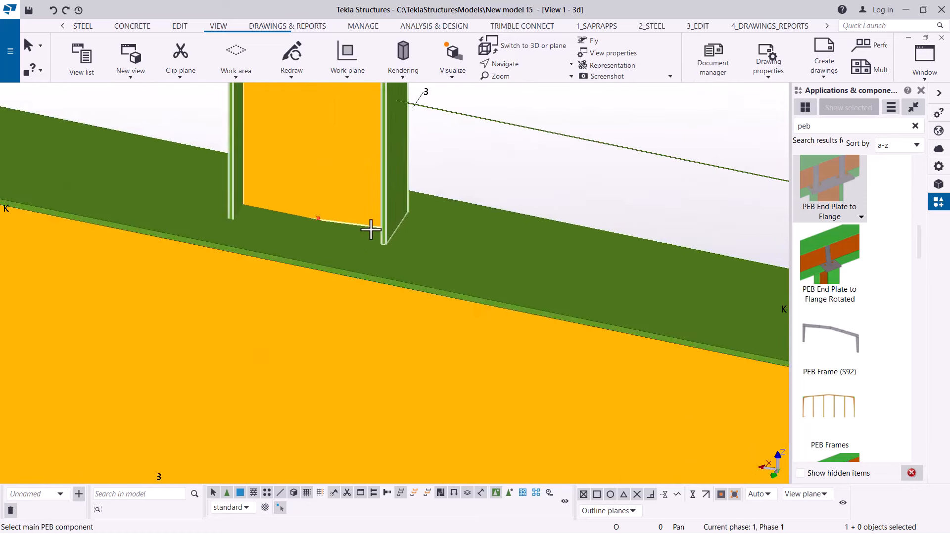
left_click(326, 245)
left_click(350, 205)
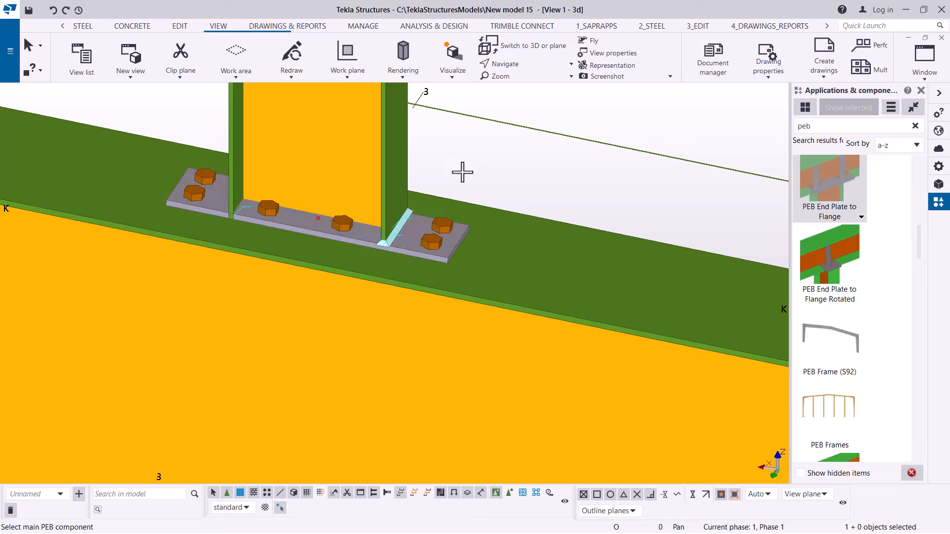
right_click(504, 159)
left_click(533, 164)
Examine the raised frame's bolted column connections and the joints between its rafters and the short drop pieces at the outer ends.
scroll(387, 219, "down", 3)
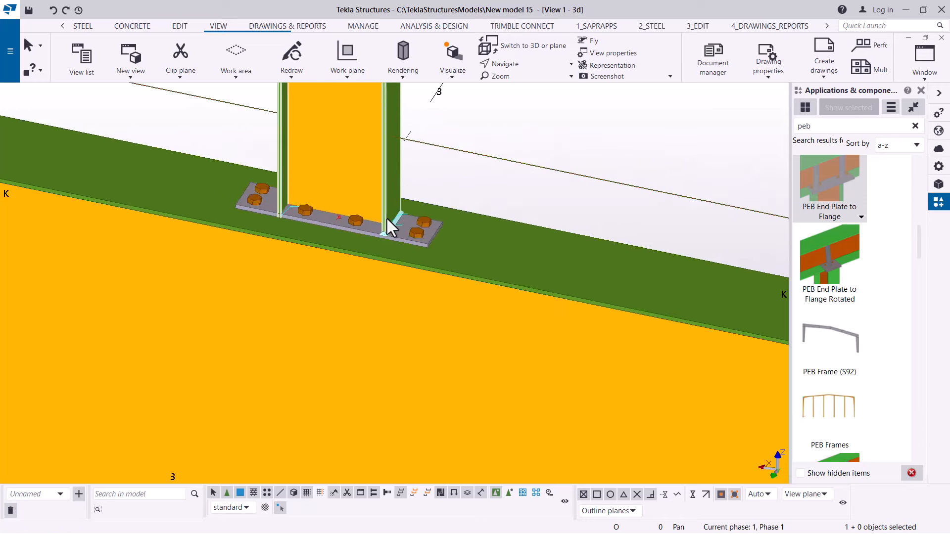
scroll(358, 274, "down", 3)
scroll(376, 267, "down", 3)
scroll(415, 177, "up", 5)
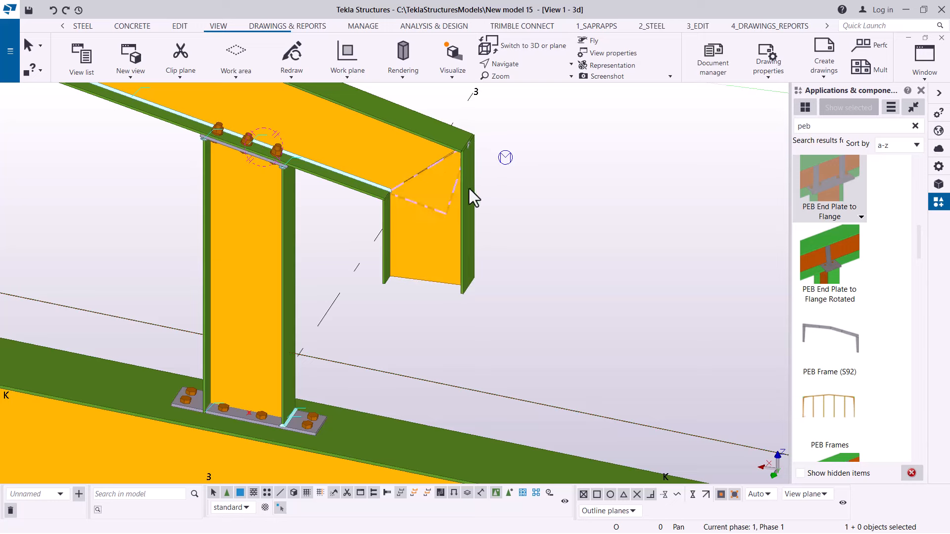
scroll(598, 185, "down", 3)
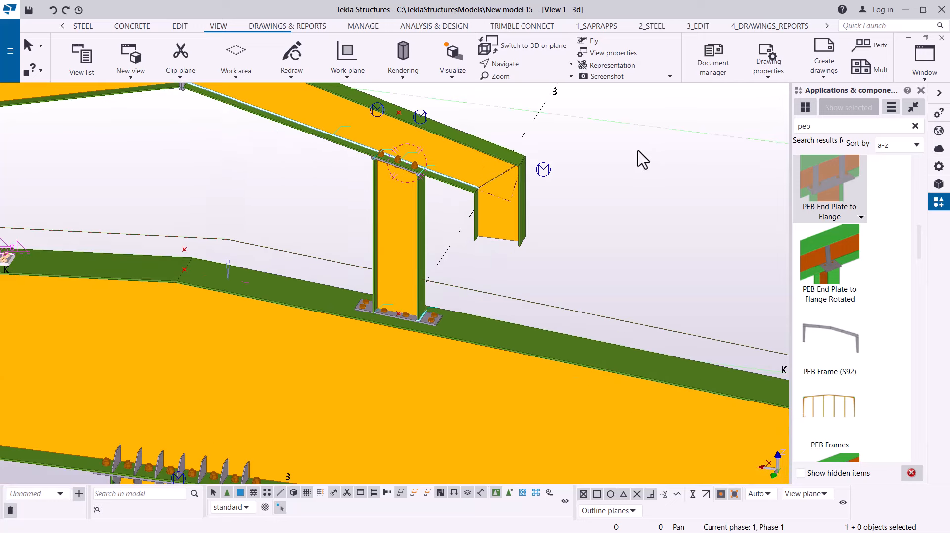
scroll(647, 180, "down", 5)
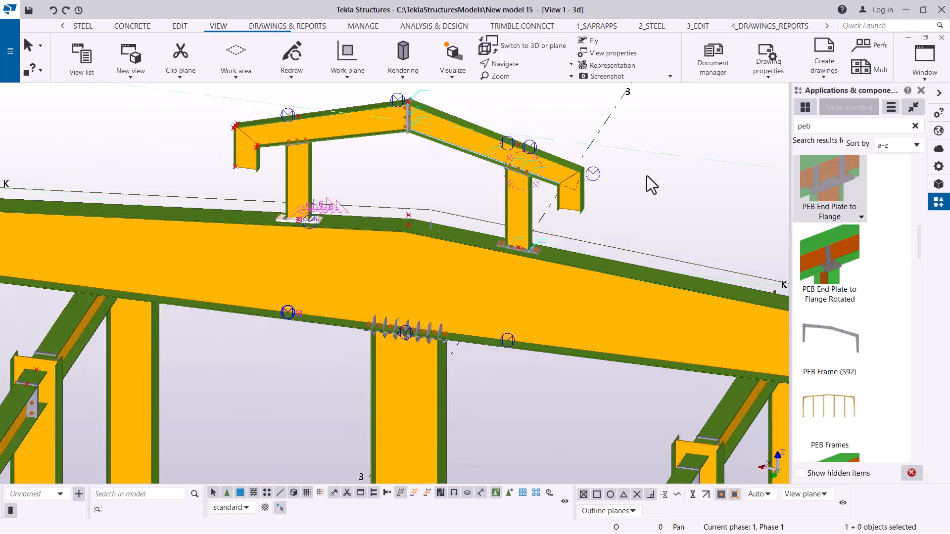
scroll(297, 122, "up", 5)
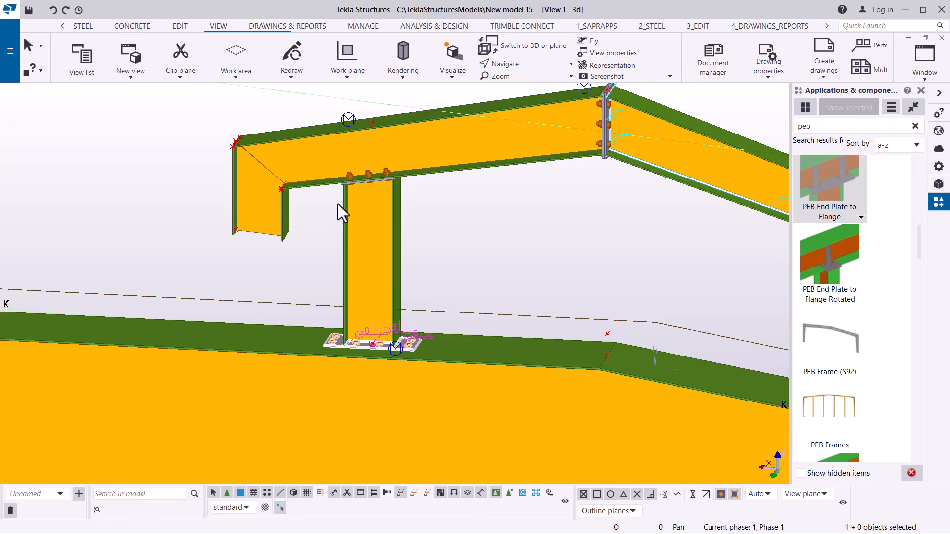
Search the components for 85 and join the original half's short drop piece to its rafter with Stanchion weld (85).
double_click(812, 129)
type("85")
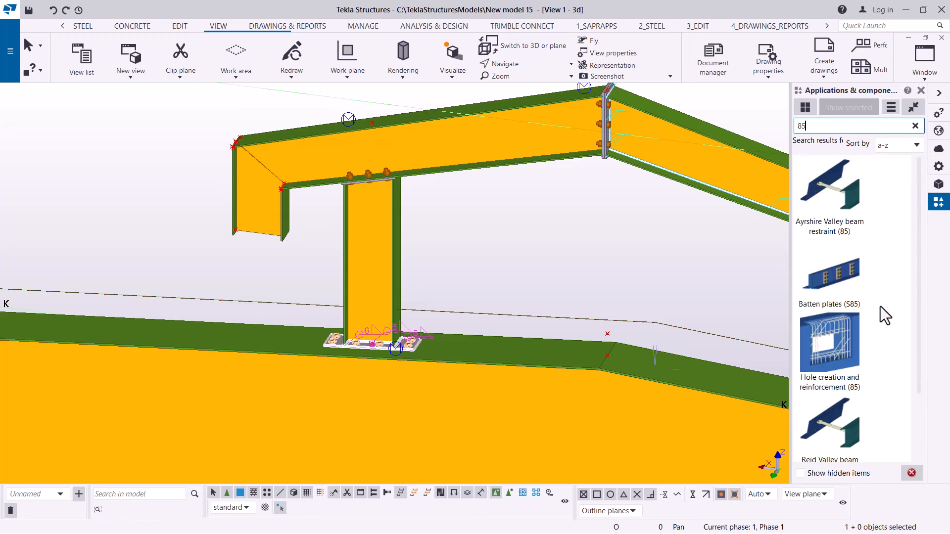
scroll(851, 318, "down", 2)
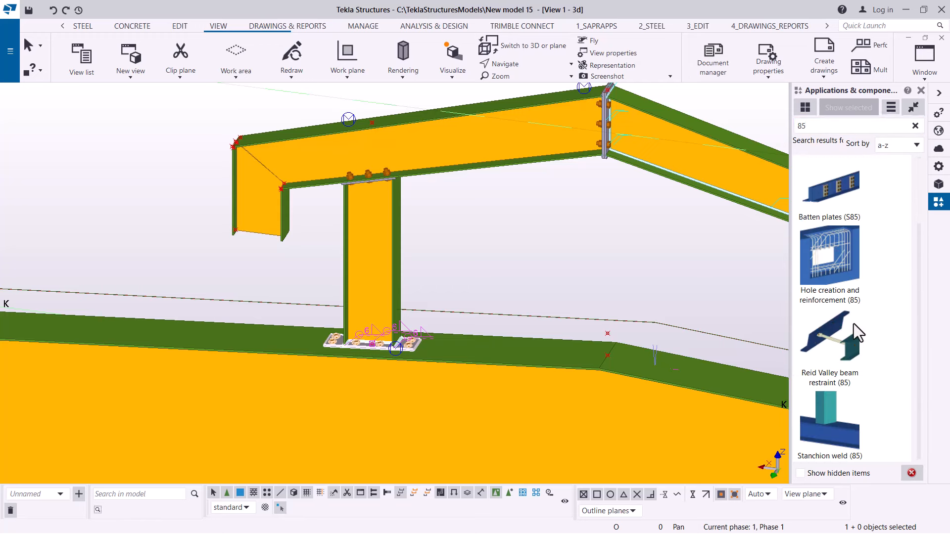
left_click(829, 414)
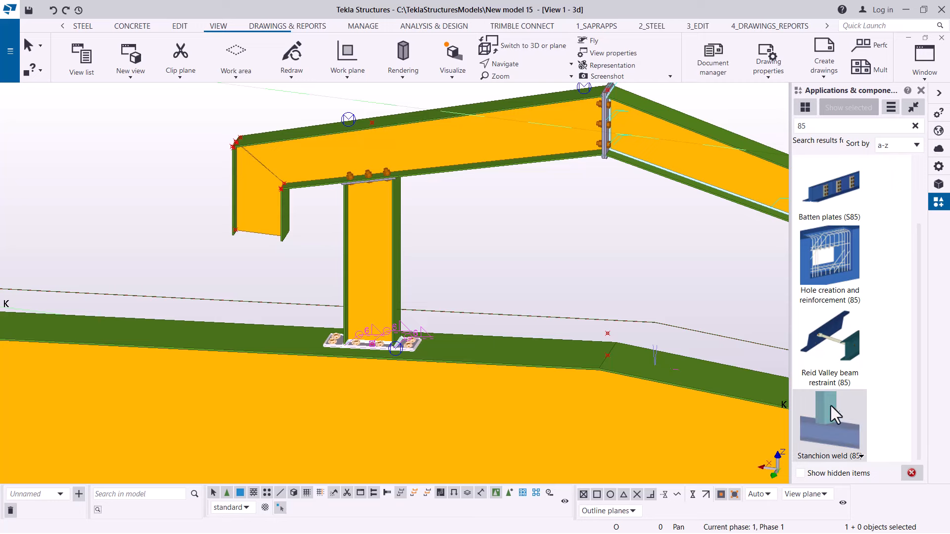
left_click(274, 179)
left_click(274, 179)
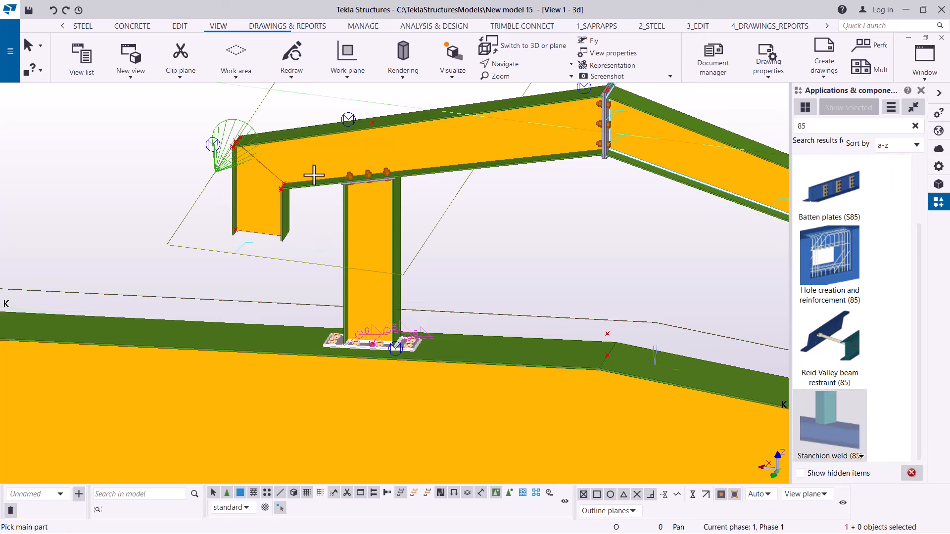
Apply the same Stanchion weld between the mirrored half's rafter and its short drop piece, and end the command.
scroll(153, 174, "down", 5)
scroll(589, 198, "up", 5)
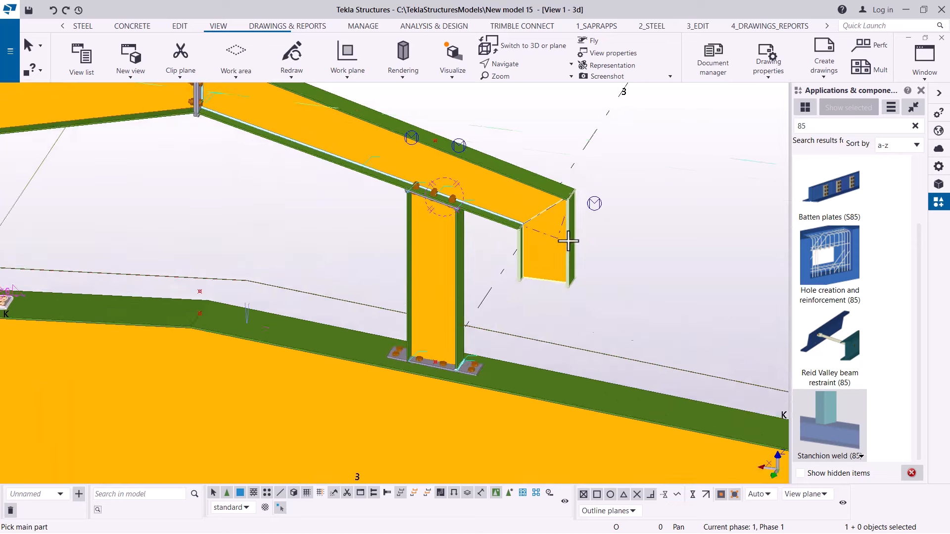
left_click(535, 197)
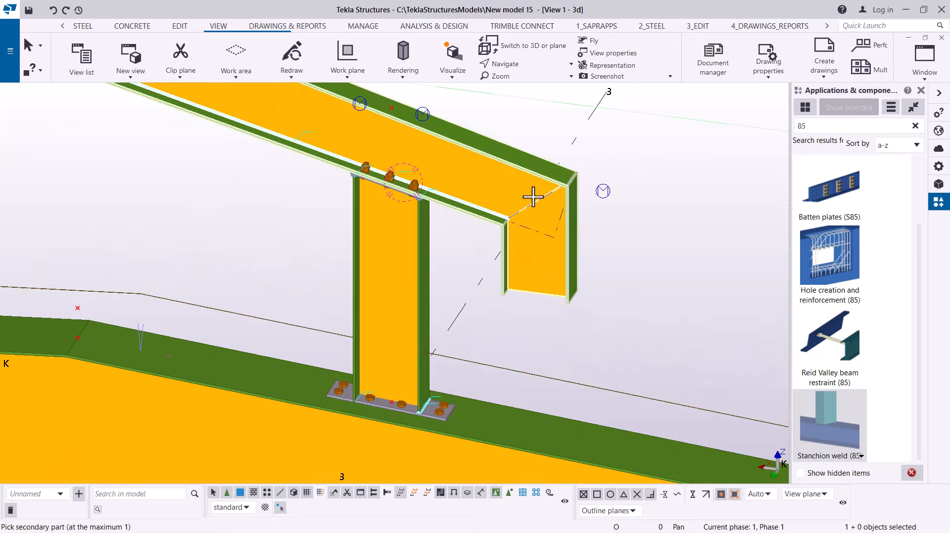
right_click(650, 149)
key("Escape")
key("Escape")
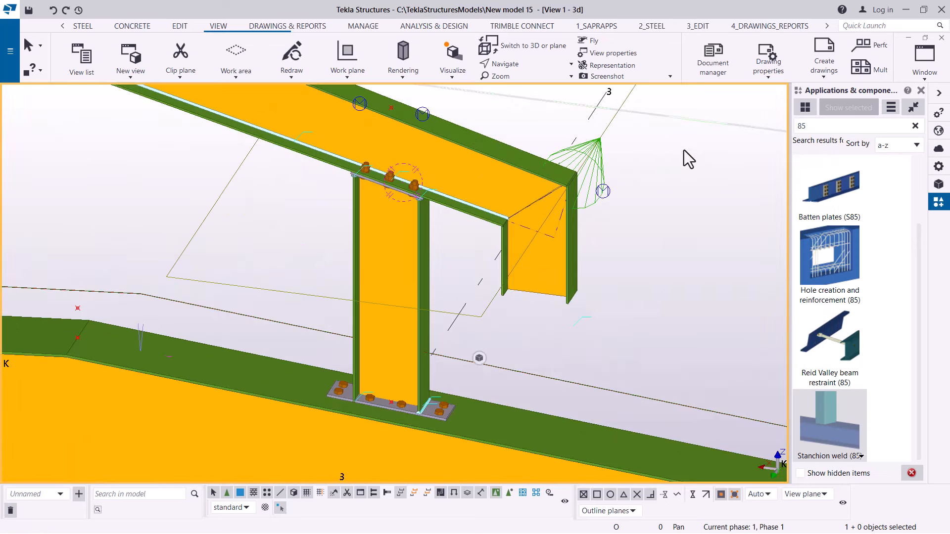
Redraw the view to clear the connection and weld symbols, and inspect the raised frame from end to end.
right_click(673, 147)
left_click(732, 218)
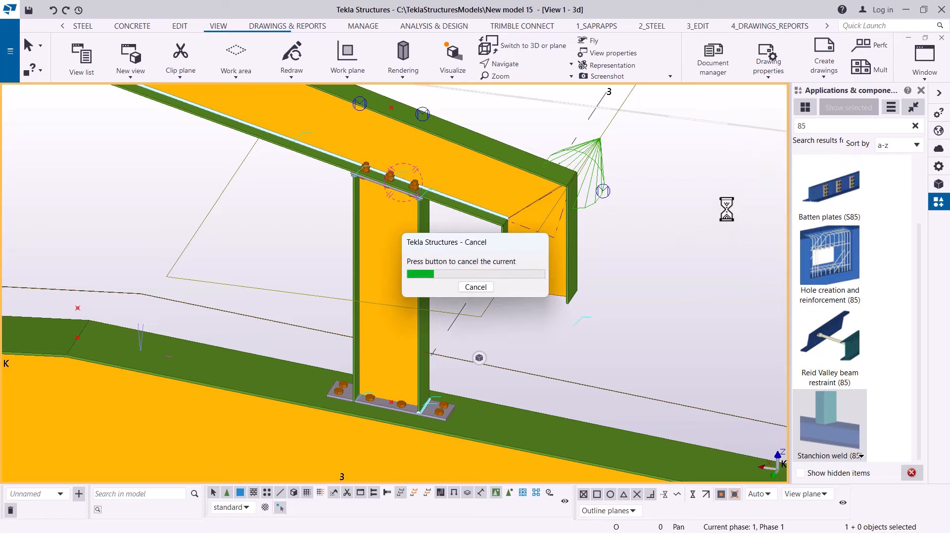
scroll(648, 205, "down", 4)
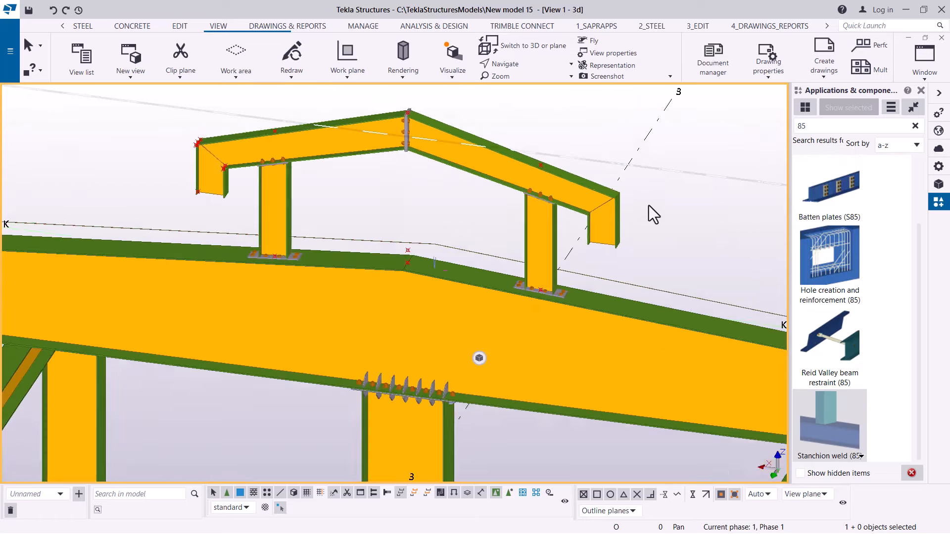
scroll(325, 153, "up", 3)
scroll(264, 151, "up", 3)
scroll(174, 184, "down", 4)
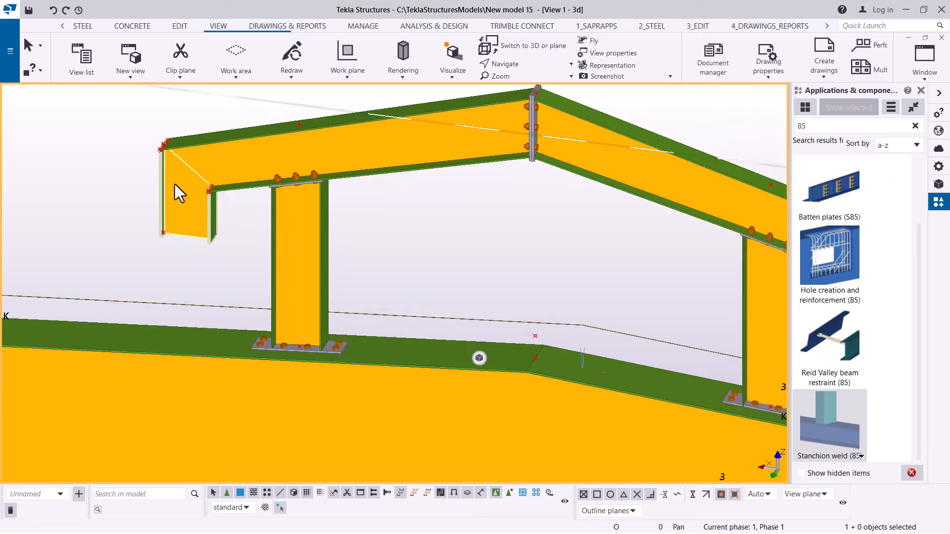
scroll(189, 191, "up", 3)
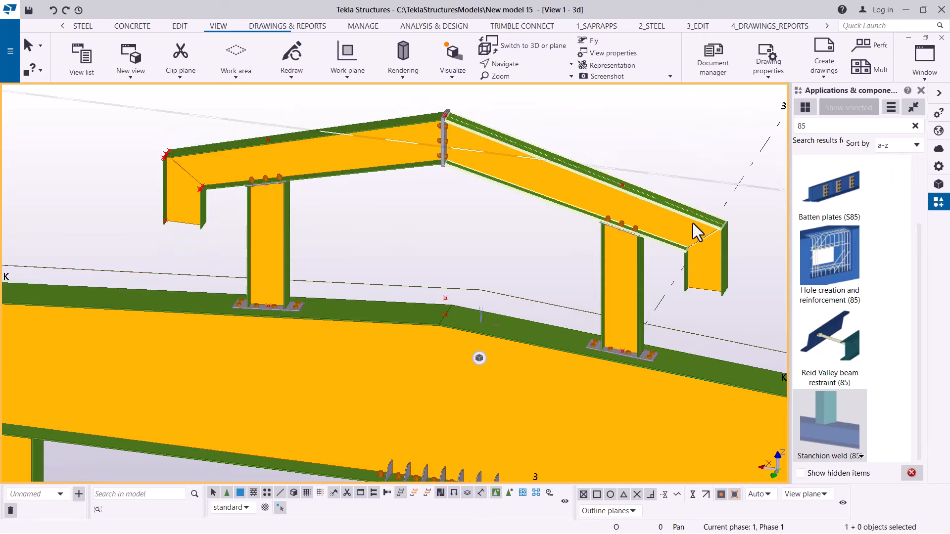
scroll(476, 136, "up", 1)
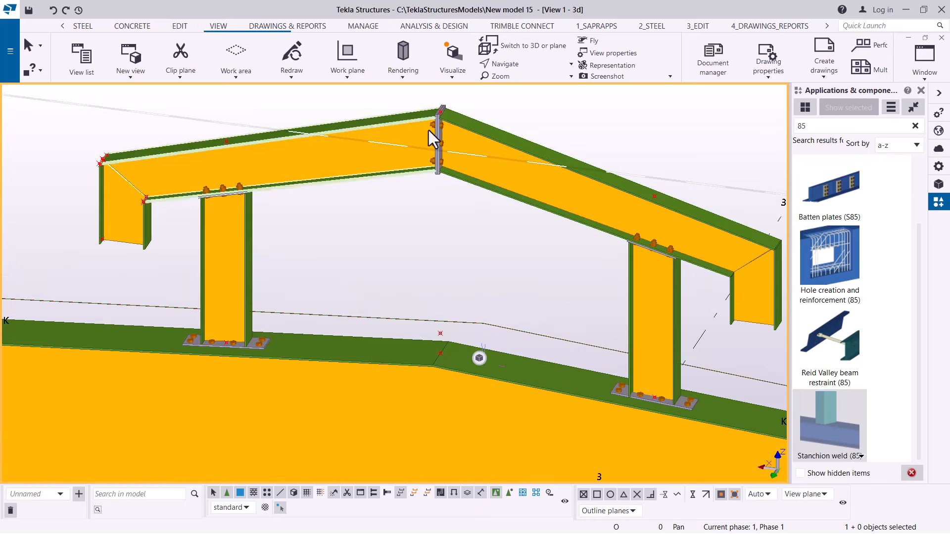